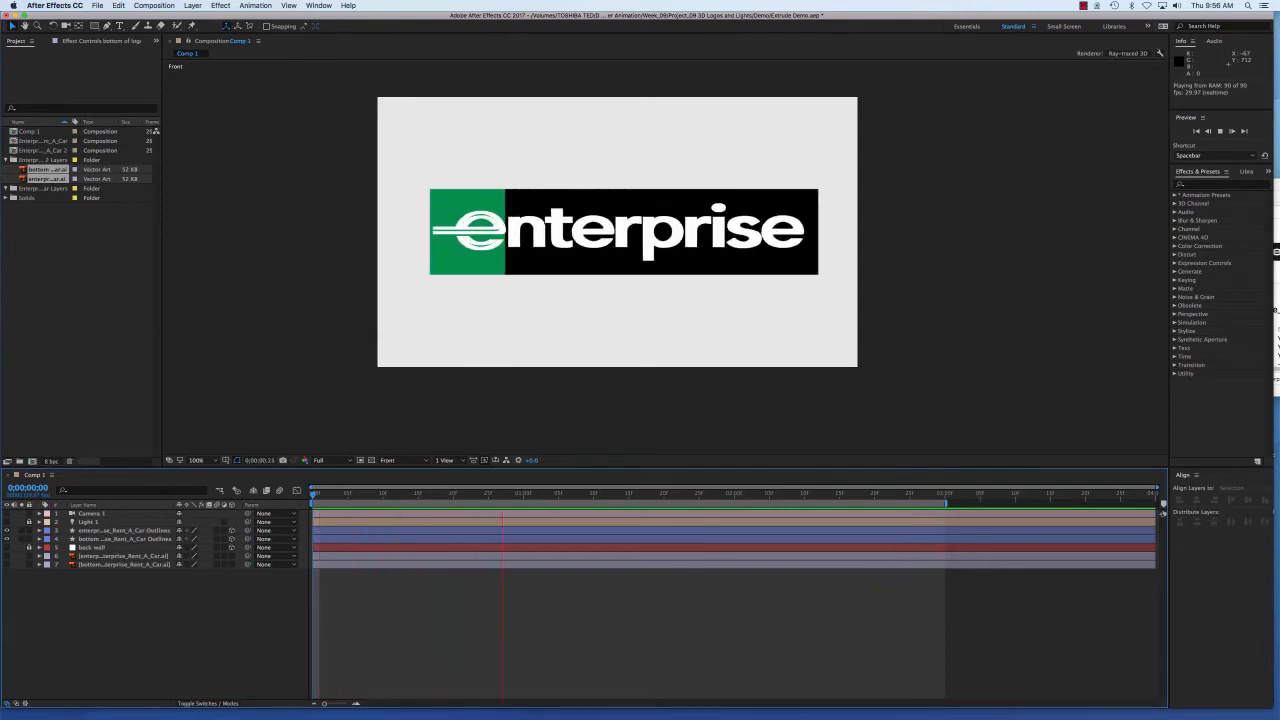
# Stop the preview and scrub back through the logo's spin to frame 0;00;01;00 to examine the flat rotation
pyautogui.press('space')
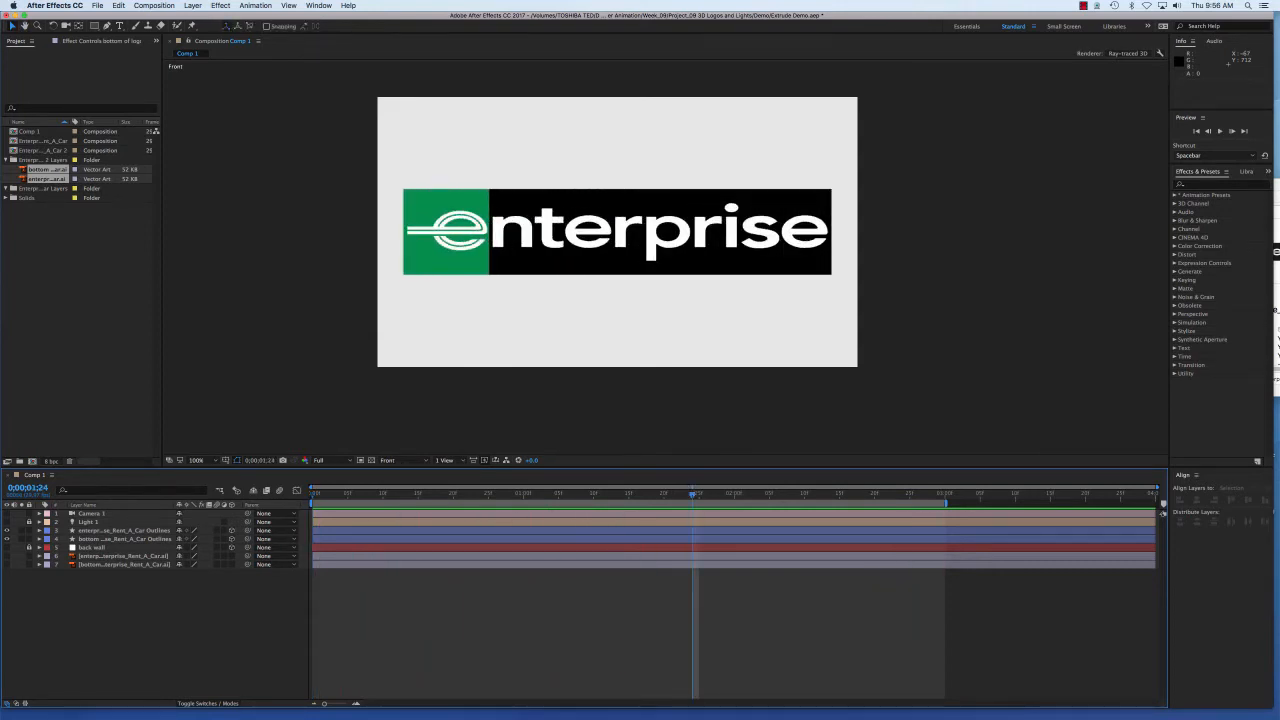
pyautogui.moveTo(692, 493)
pyautogui.mouseDown()
pyautogui.moveTo(601, 493)
pyautogui.moveTo(706, 493)
pyautogui.mouseUp()
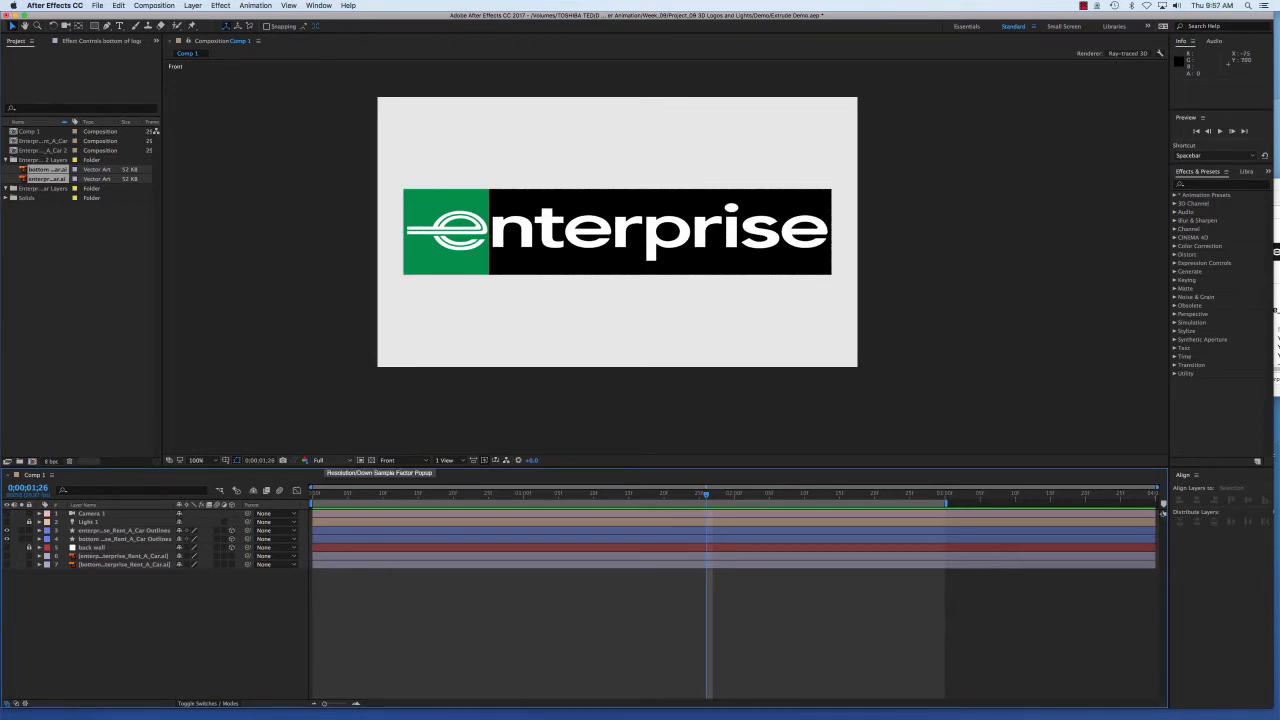
pyautogui.click(320, 460)
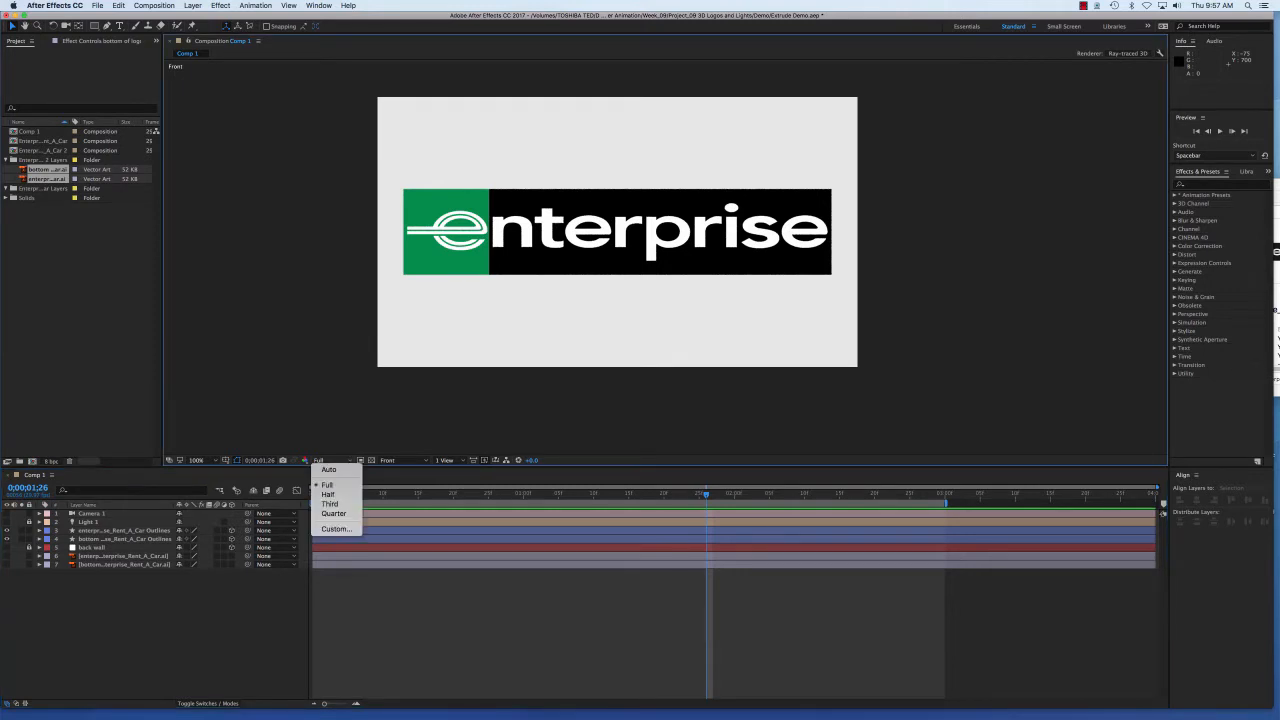
pyautogui.click(683, 507)
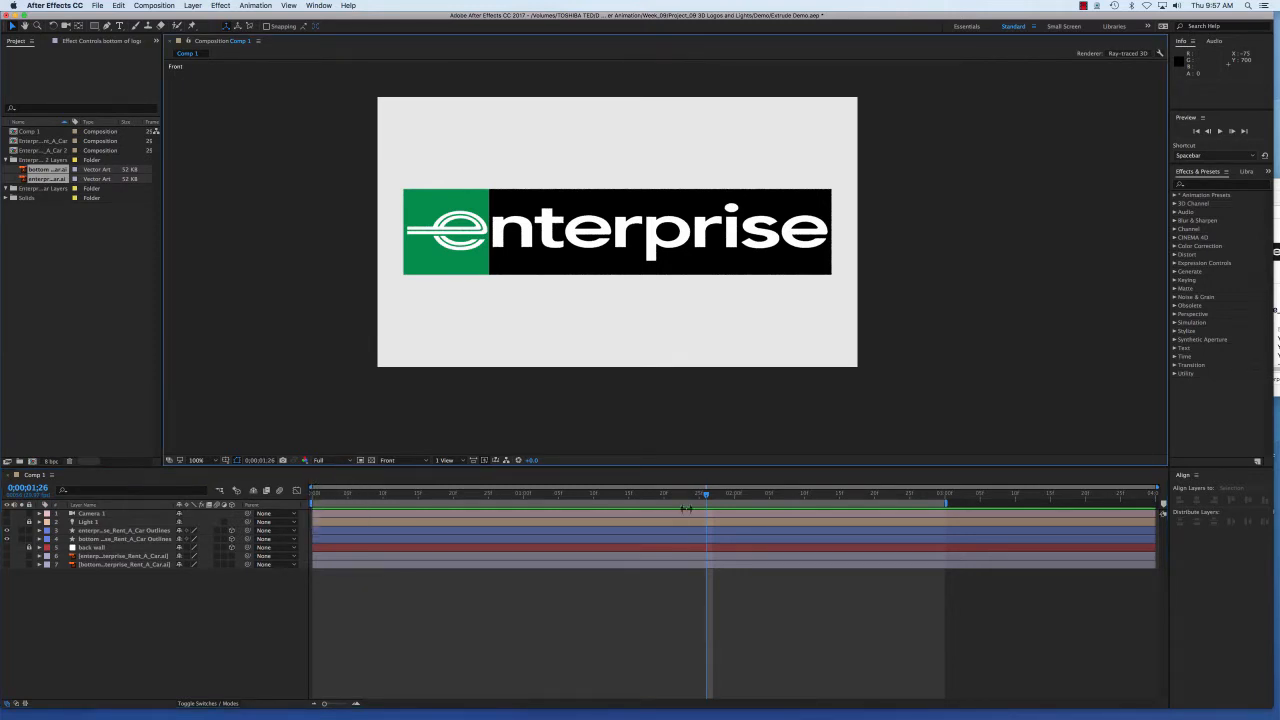
pyautogui.click(706, 500)
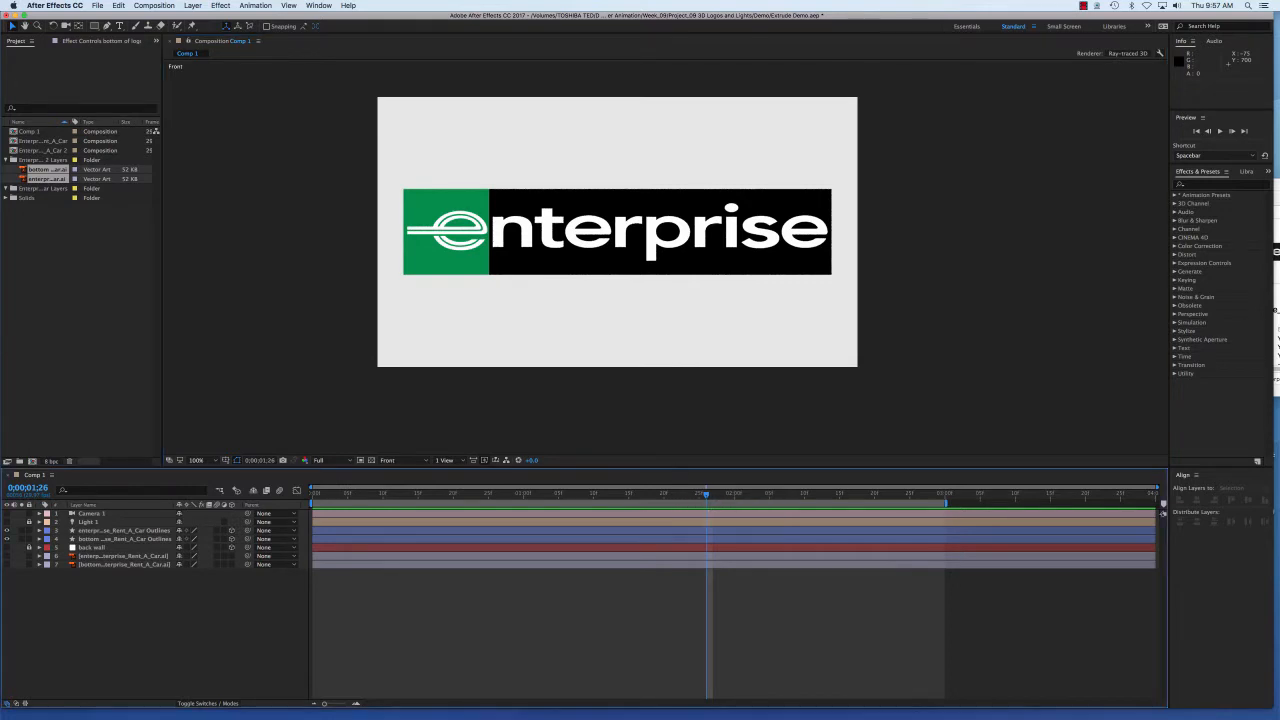
pyautogui.moveTo(706, 495); pyautogui.dragTo(572, 495)
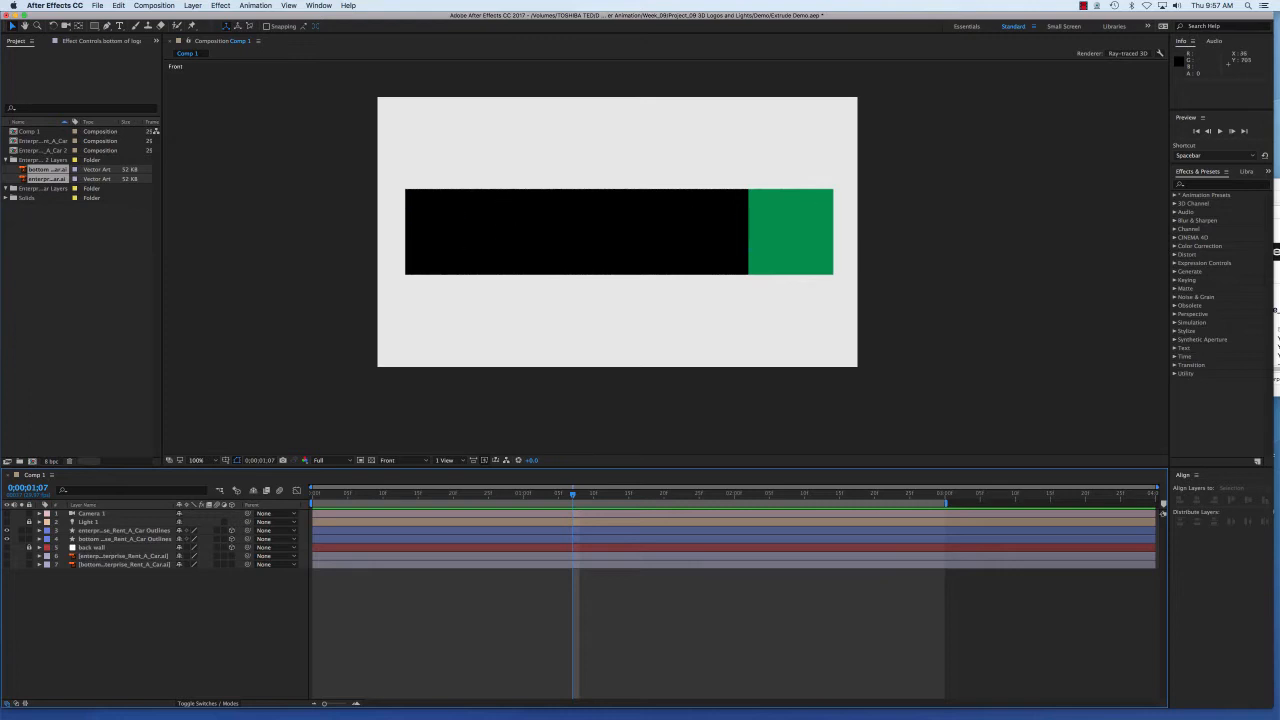
pyautogui.moveTo(572, 495); pyautogui.dragTo(523, 495)
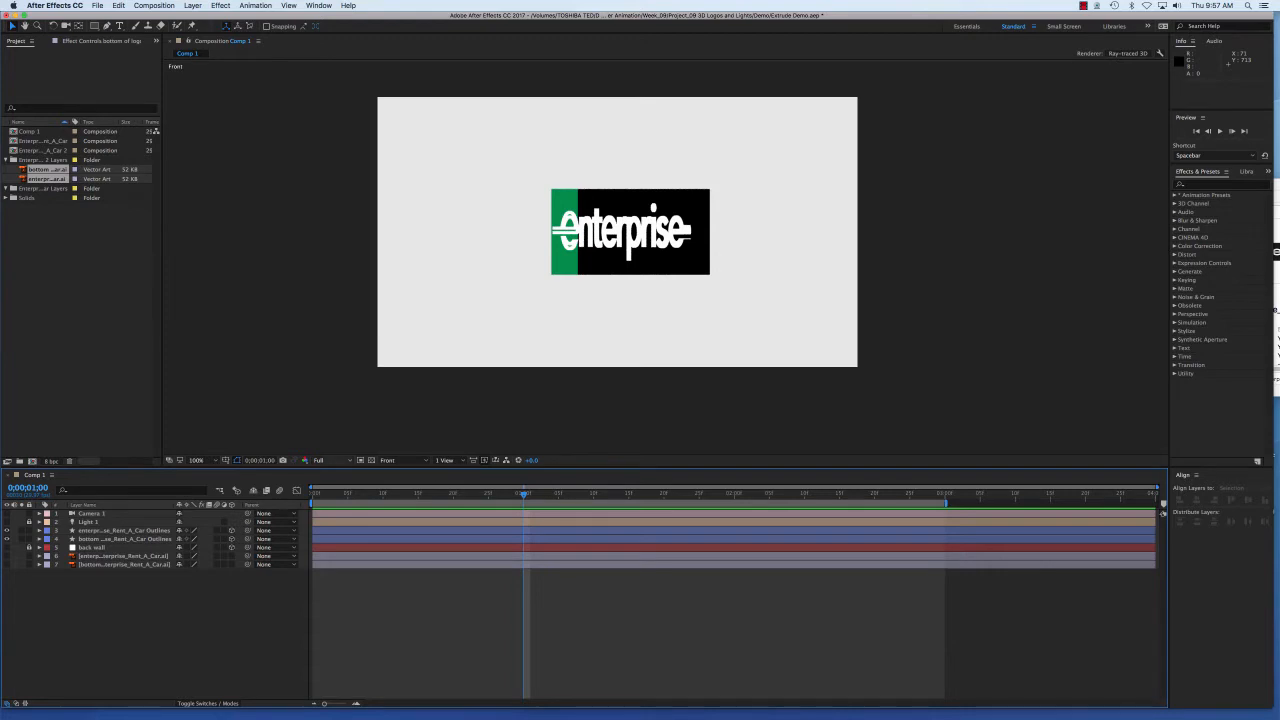
# Set the preview resolution to Third and scrub the spin animation, ending at frame 0;00;00;04
pyautogui.click(318, 460)
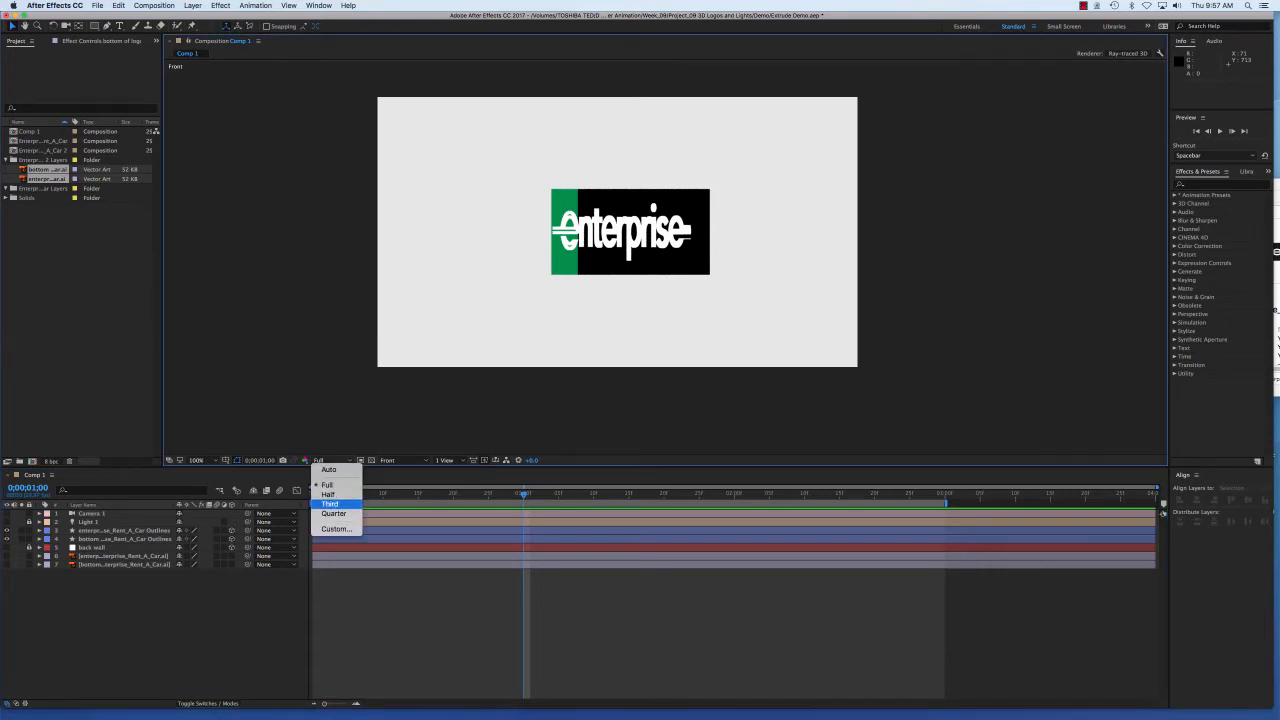
pyautogui.click(330, 504)
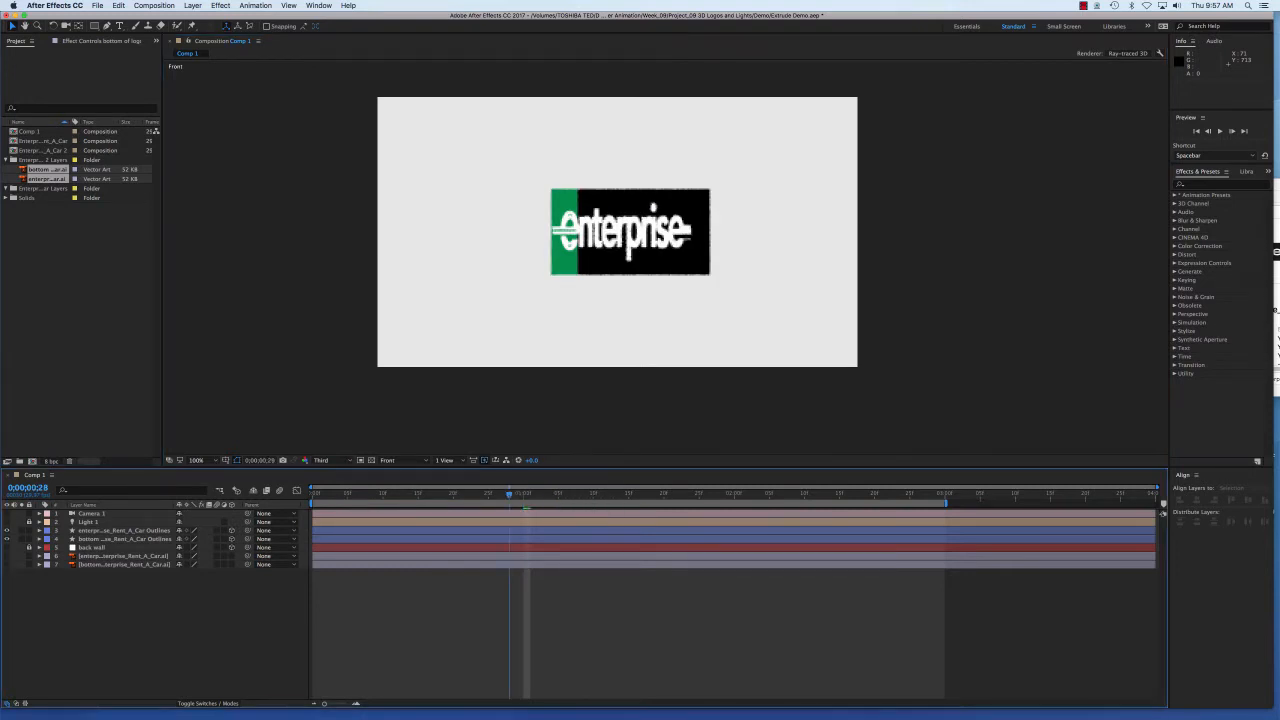
pyautogui.moveTo(524, 495); pyautogui.dragTo(635, 494)
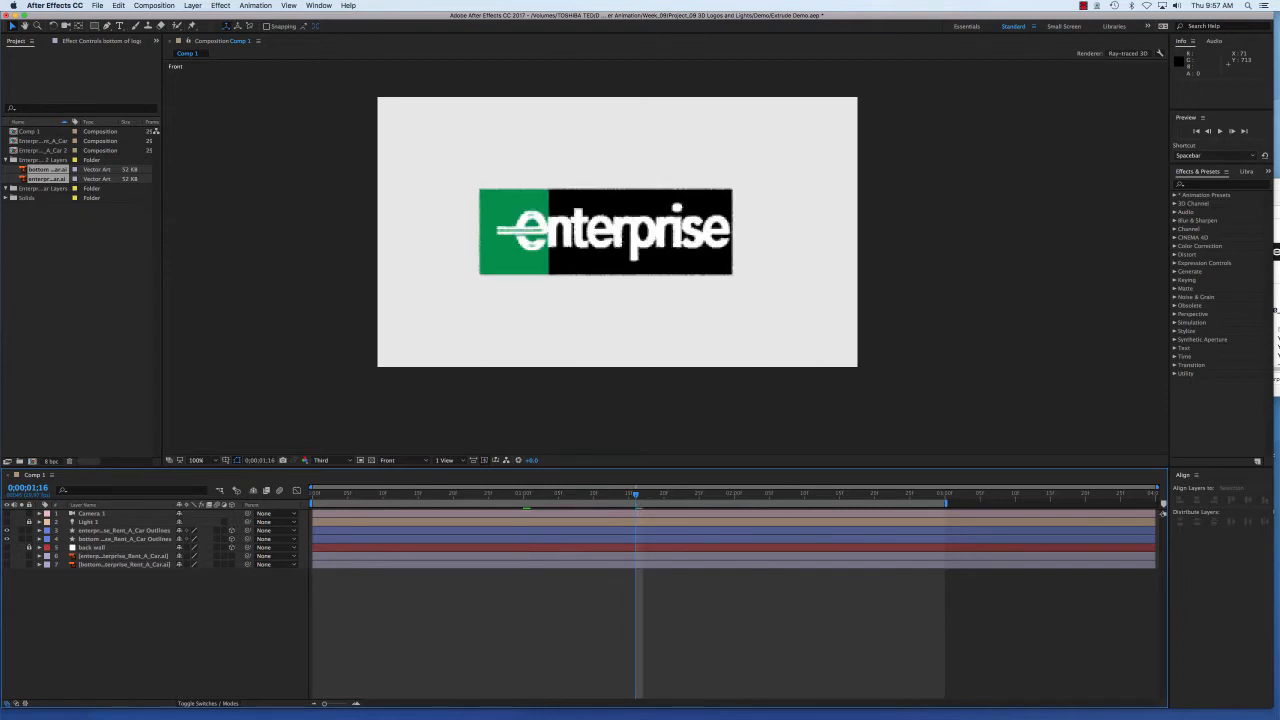
pyautogui.moveTo(635, 494); pyautogui.dragTo(685, 494)
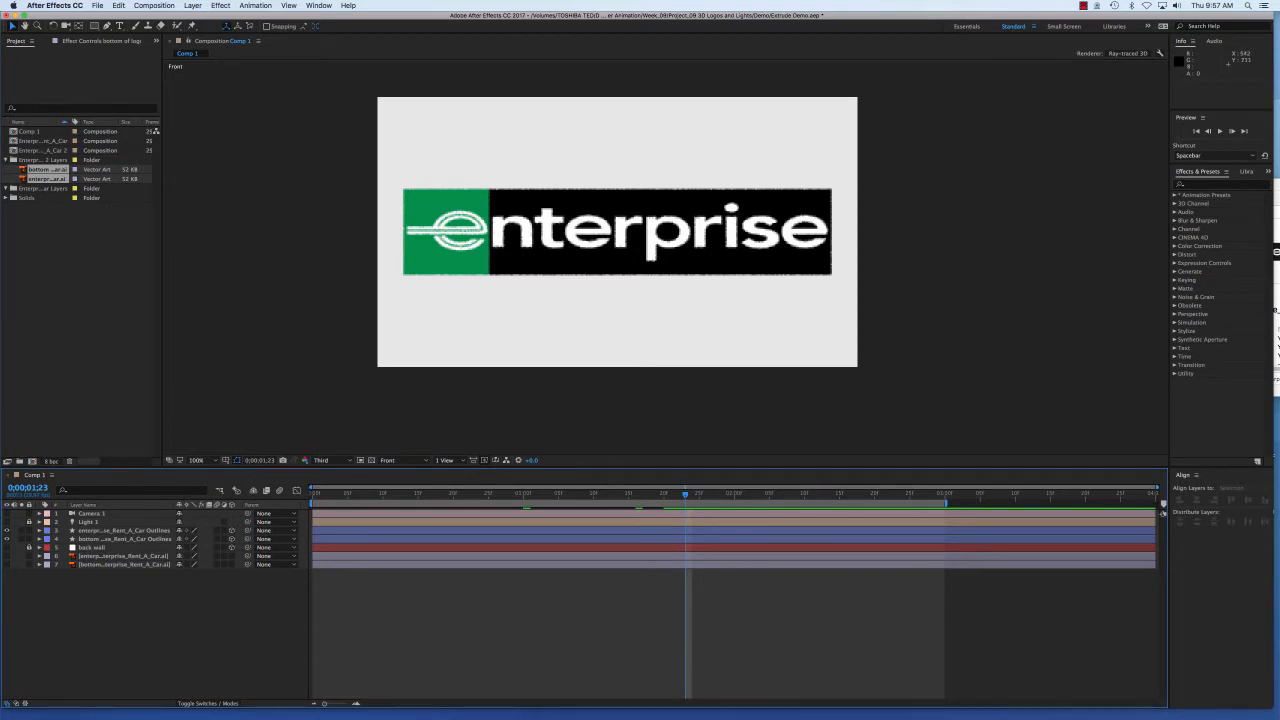
pyautogui.moveTo(685, 494); pyautogui.dragTo(341, 494)
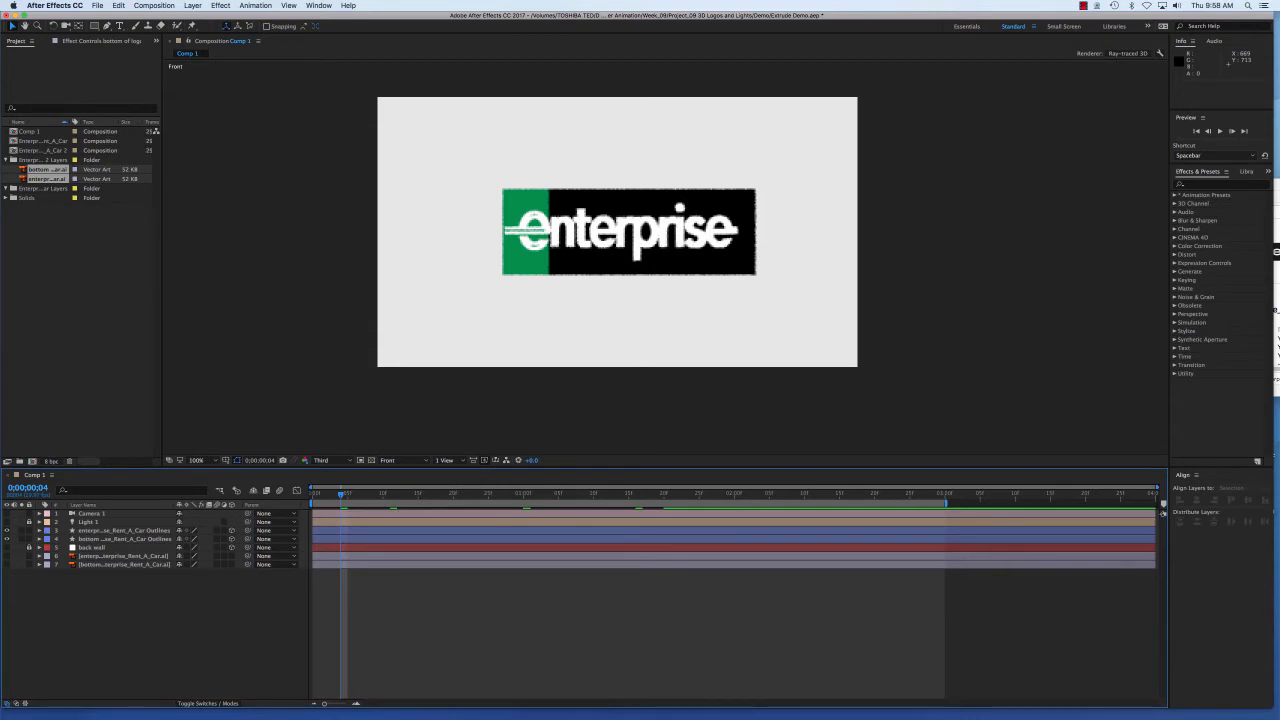
# Hide the two existing Enterprise outline layers and show the two original Illustrator logo layers
pyautogui.click(7, 539)
pyautogui.click(7, 530)
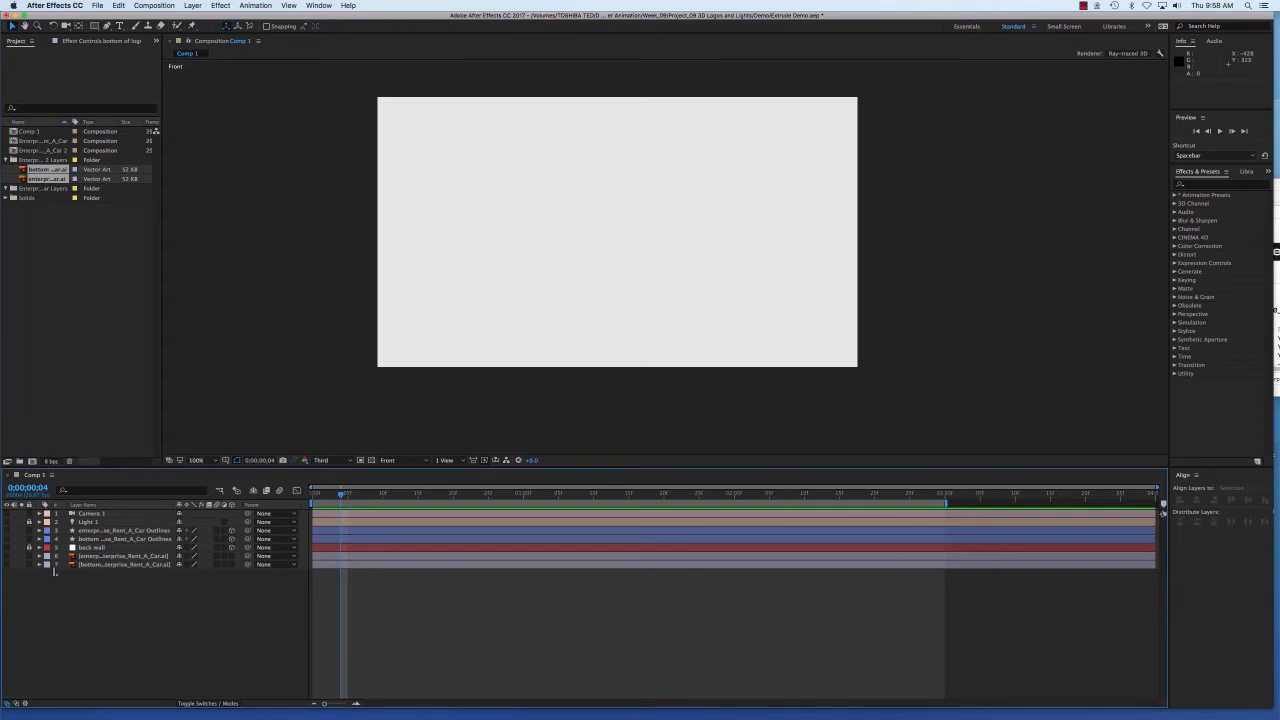
pyautogui.click(7, 564)
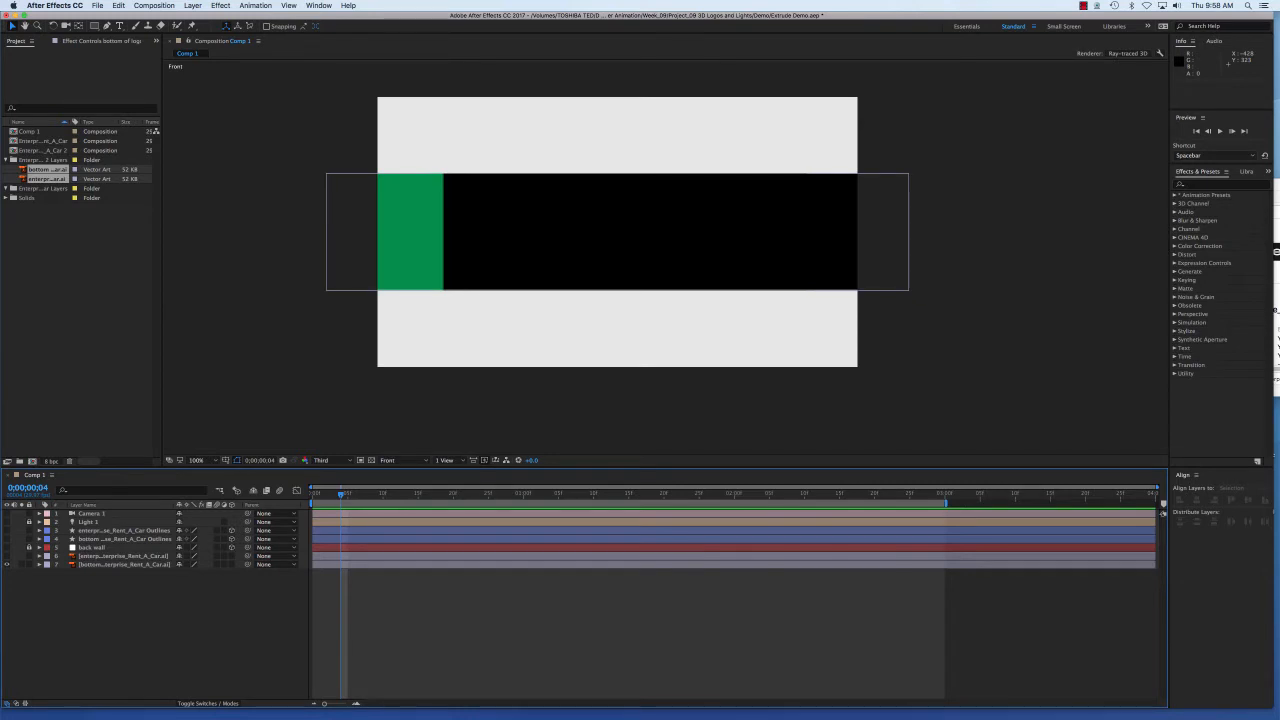
pyautogui.click(7, 555)
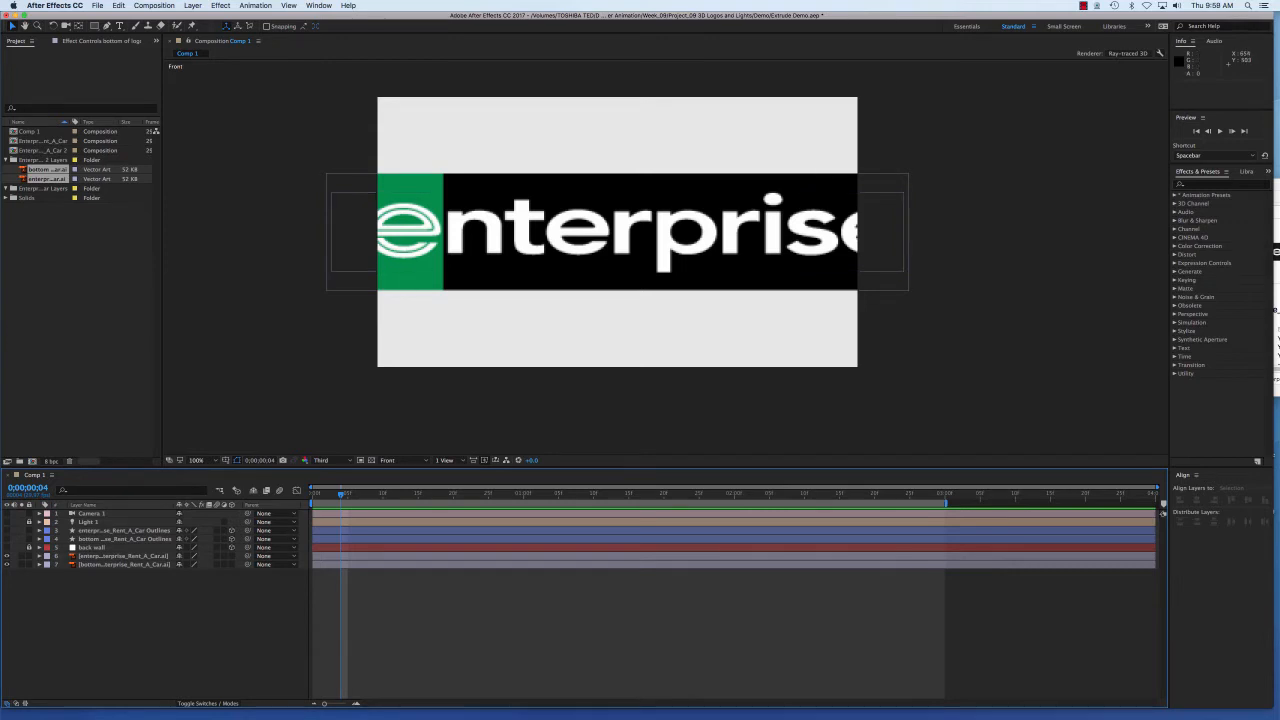
# Scale both Illustrator logo layers down together to about 64% so the whole logo fits inside the frame, then deselect them
pyautogui.click(123, 556)
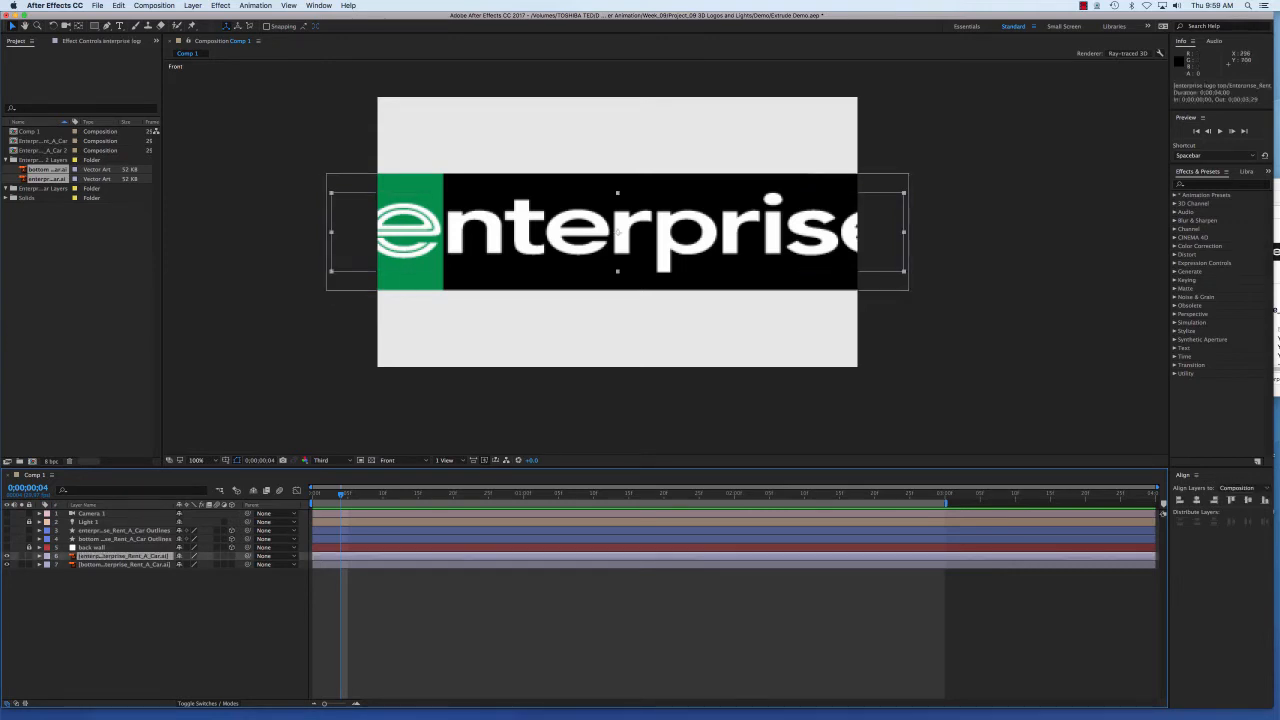
pyautogui.keyDown('shift'); pyautogui.click(123, 564); pyautogui.keyUp('shift')
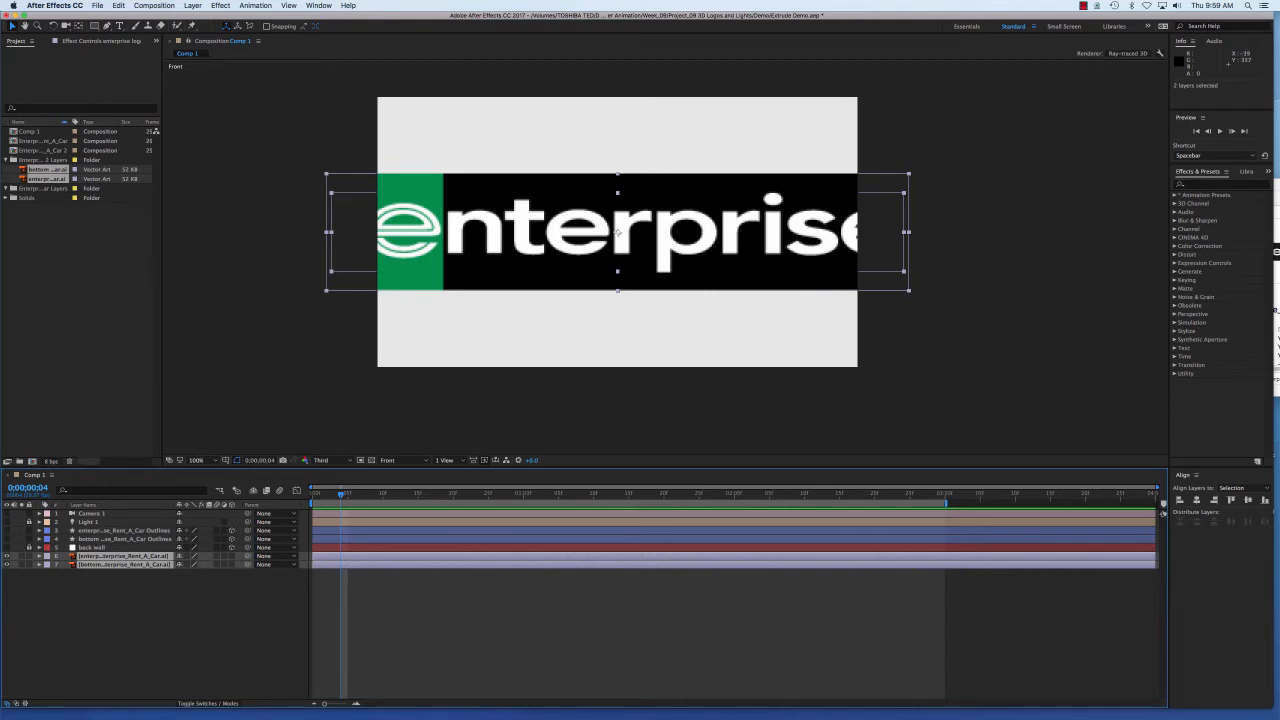
pyautogui.moveTo(326, 173); pyautogui.dragTo(431, 195)
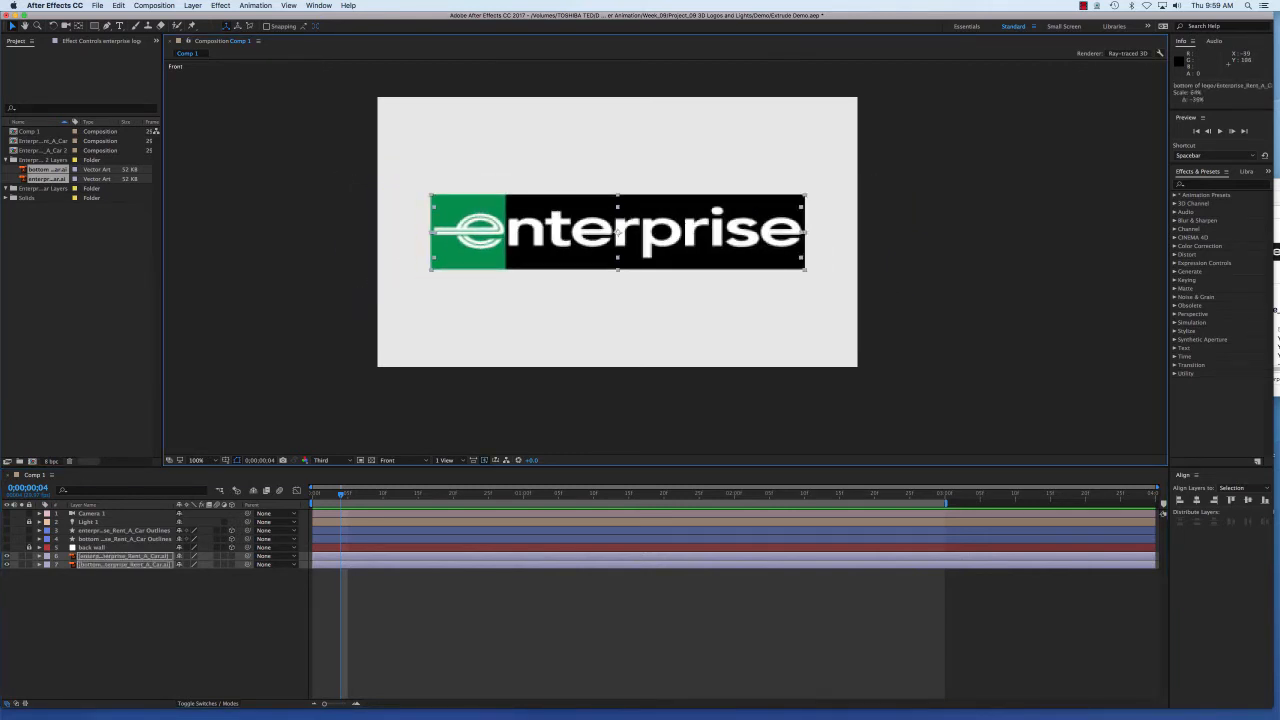
pyautogui.press('super+shift+a')
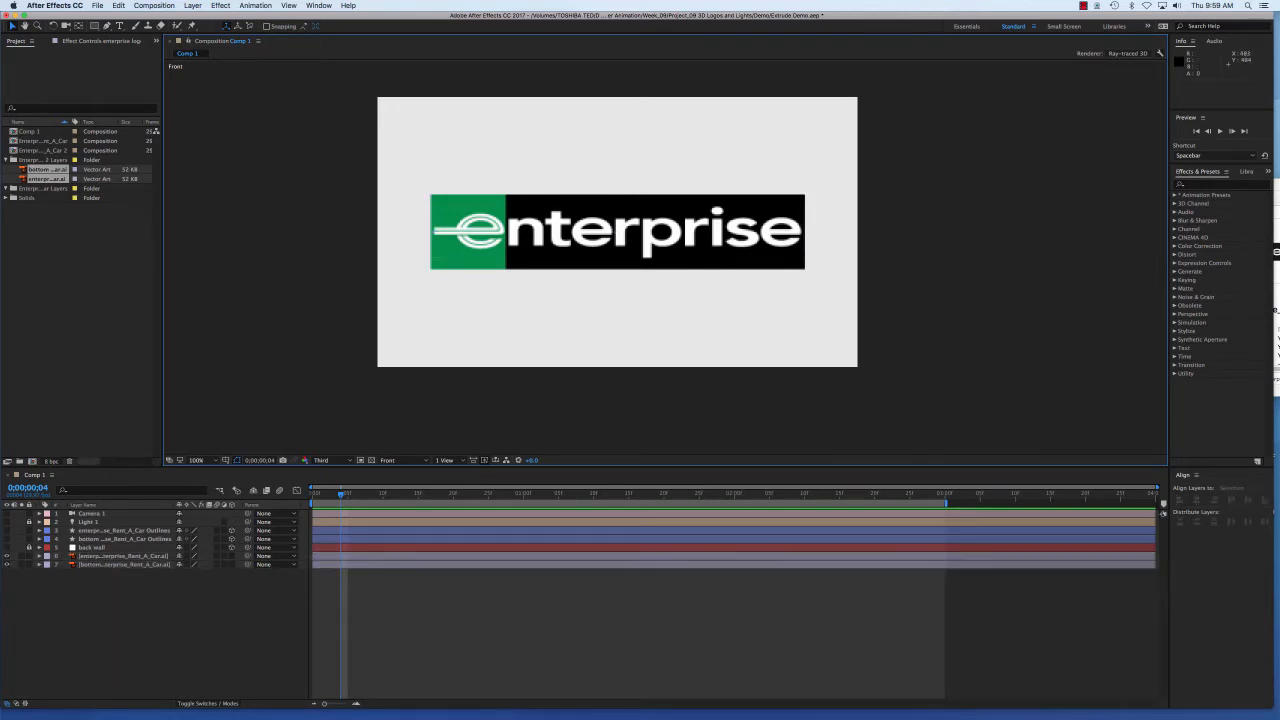
pyautogui.press('\\')
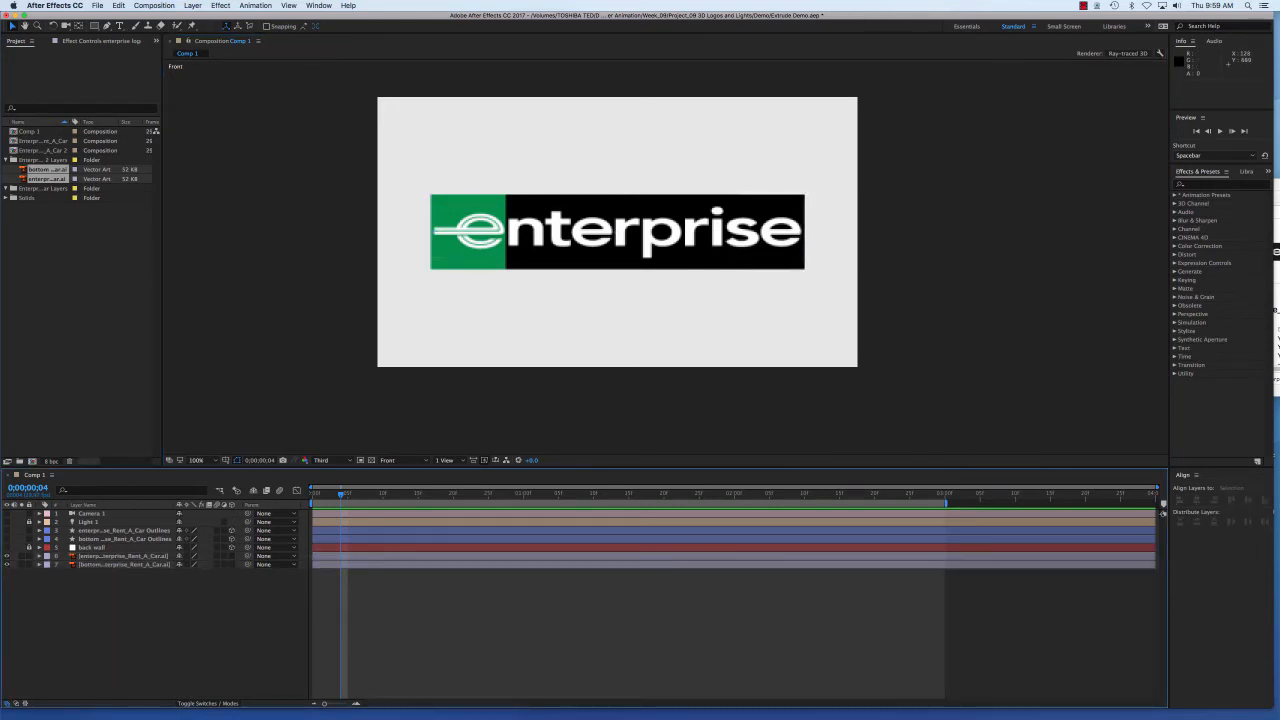
# Rename the Illustrator layer with the green and black background as "bottom enterprise logo"
pyautogui.click(124, 564)
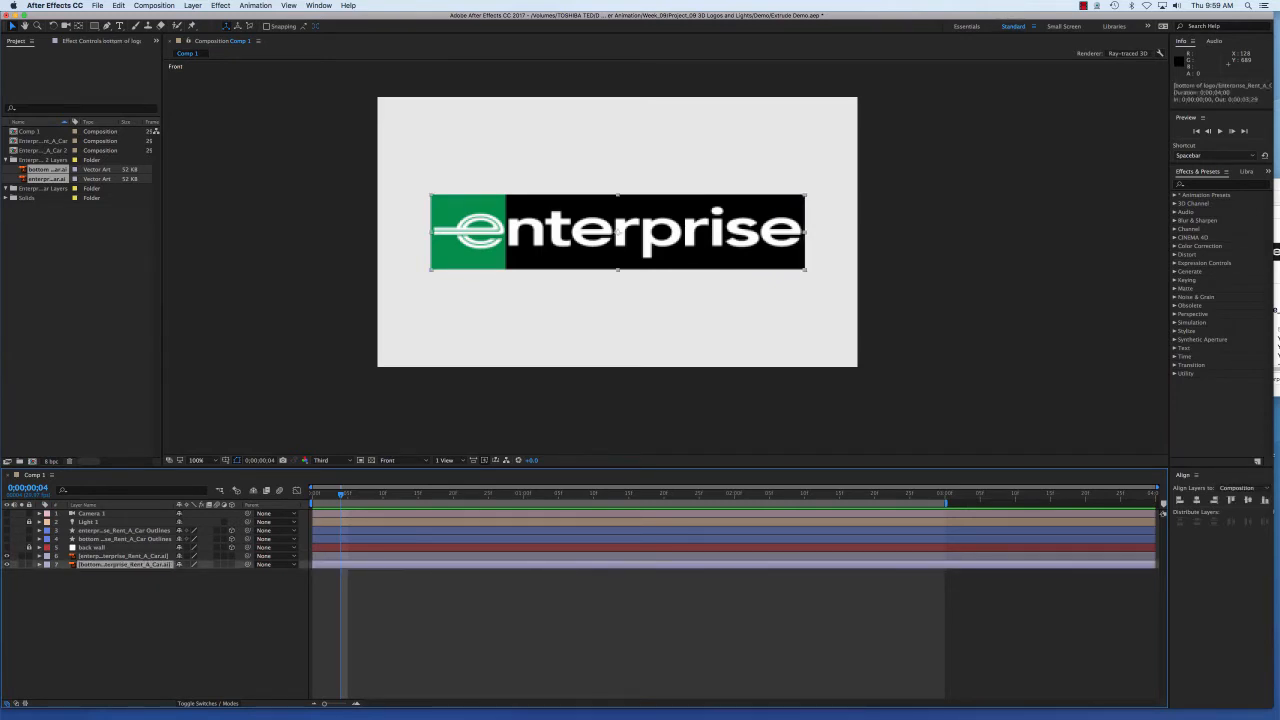
pyautogui.press('Return')
pyautogui.write('botto')
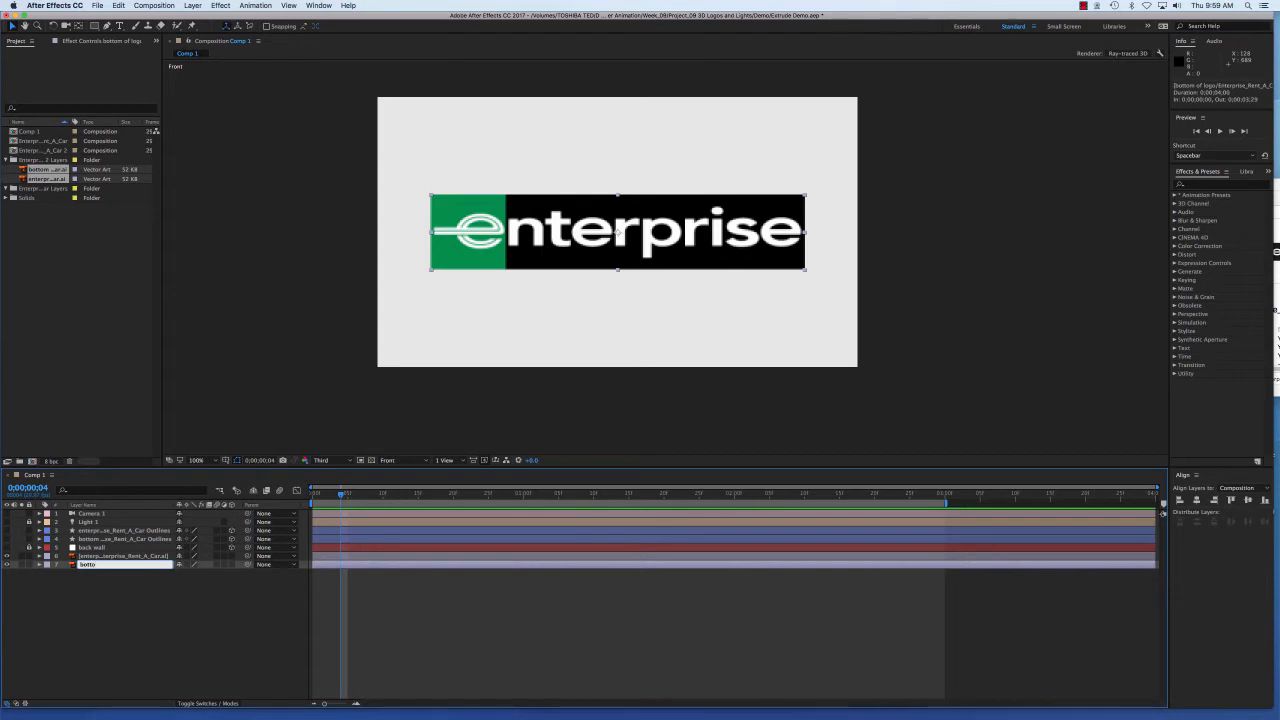
pyautogui.write('m enterprise logo')
pyautogui.press('Return')
# Rename the Illustrator layer with the white lettering as "top enterprise logo" and deselect it
pyautogui.click(618, 230)
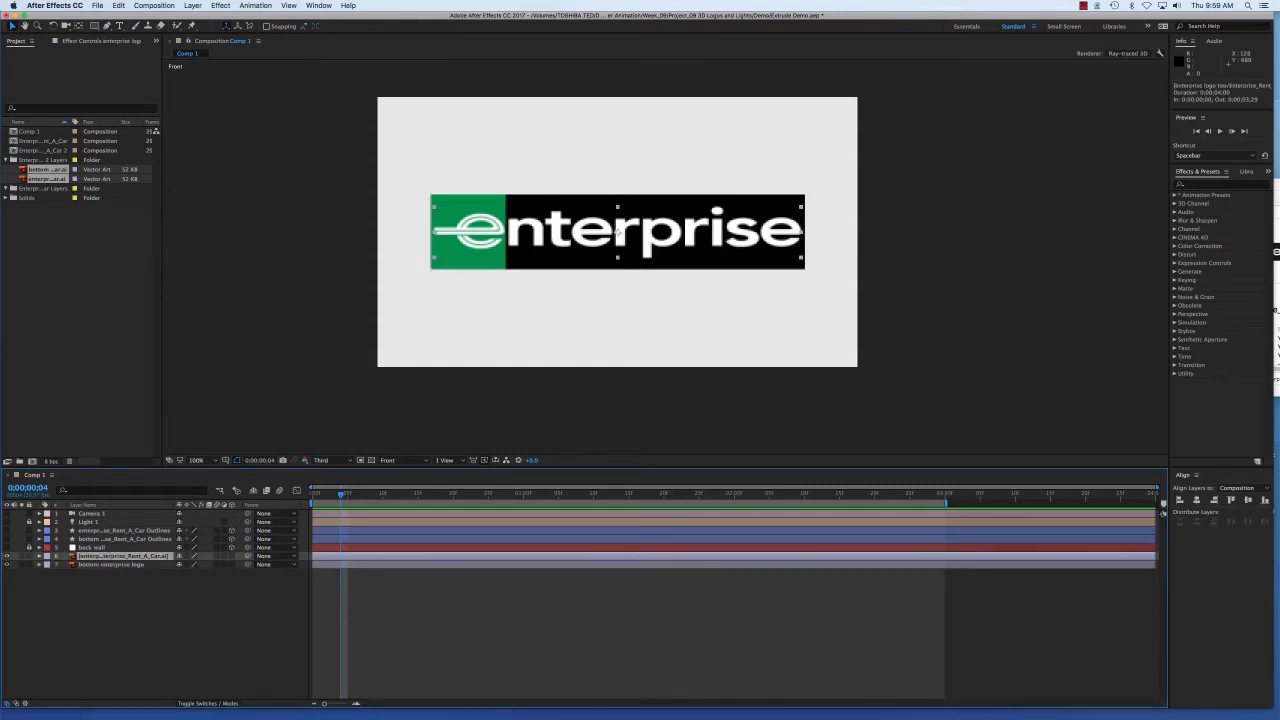
pyautogui.press('Return')
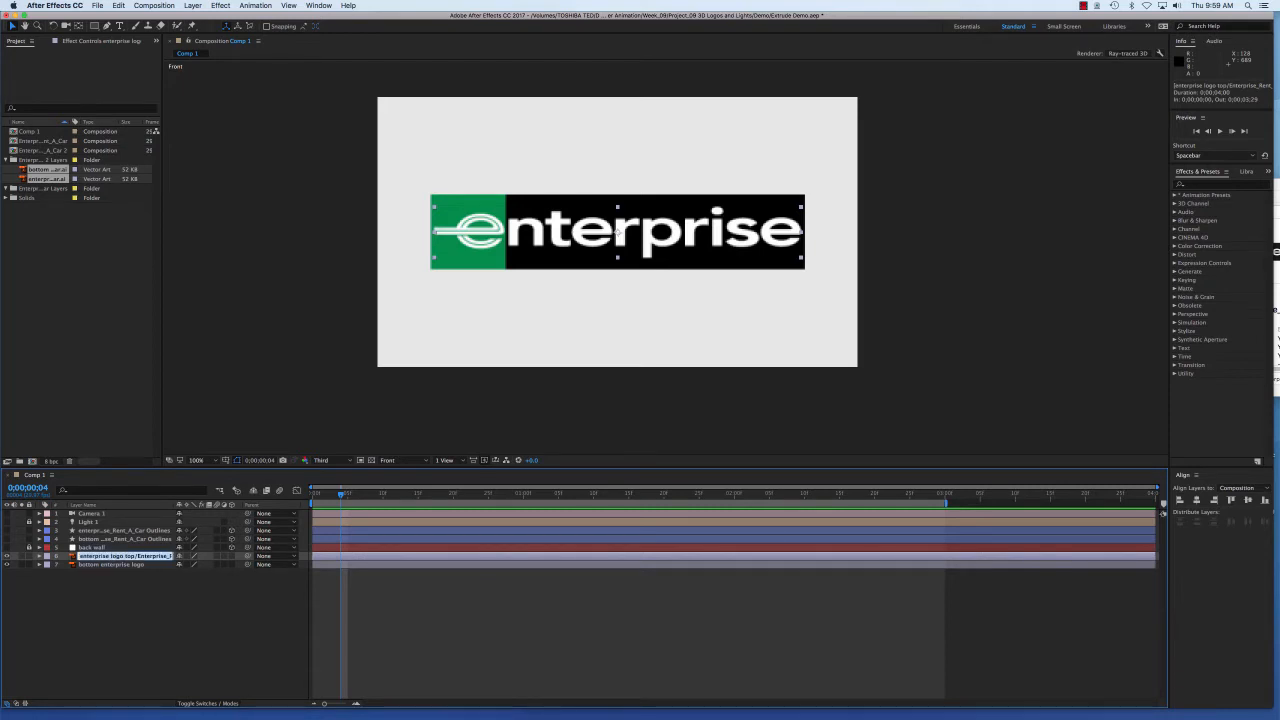
pyautogui.write('top enterprise')
pyautogui.write('logo')
pyautogui.press('Return')
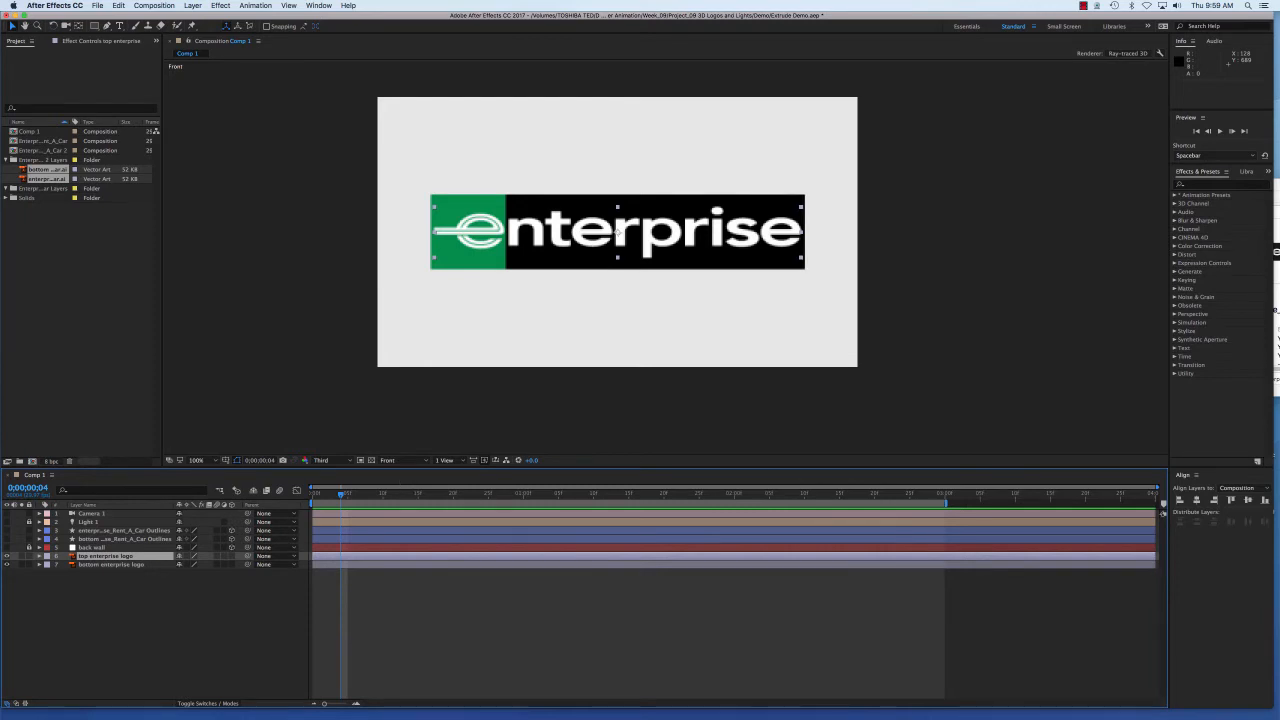
pyautogui.click(400, 474)
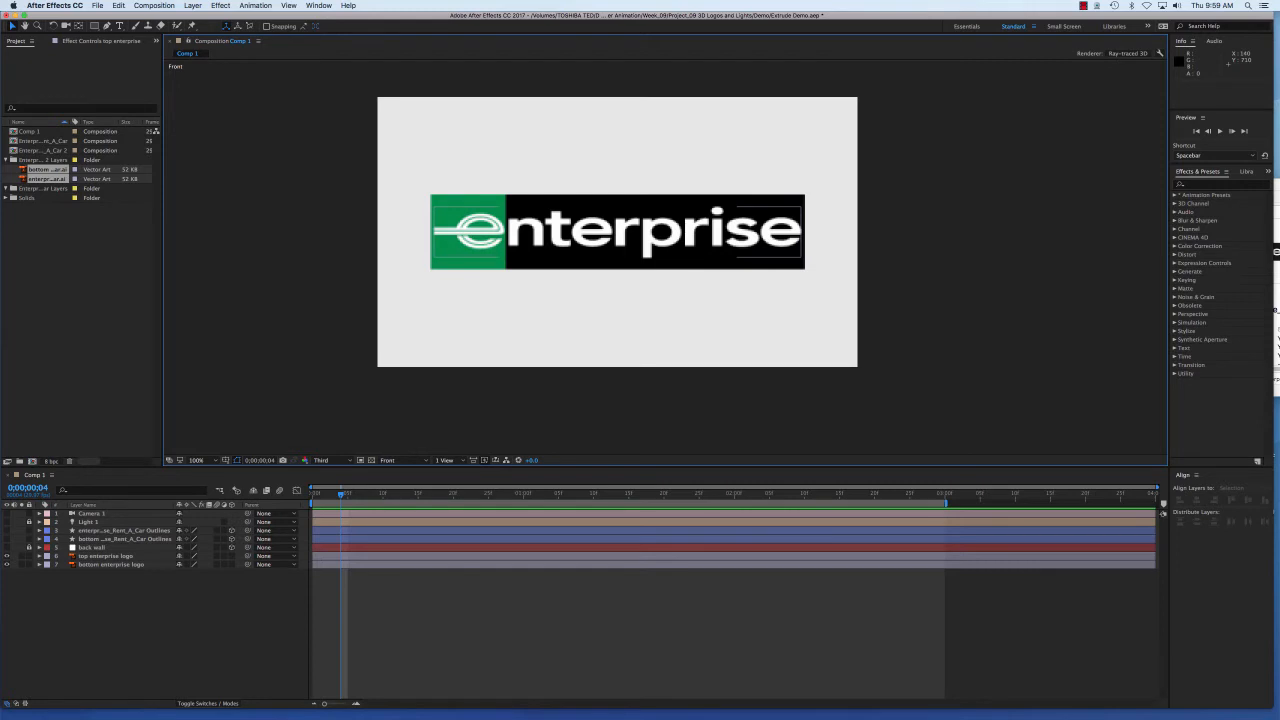
# Create shapes from the "top enterprise logo" vector layer
pyautogui.click(617, 229)
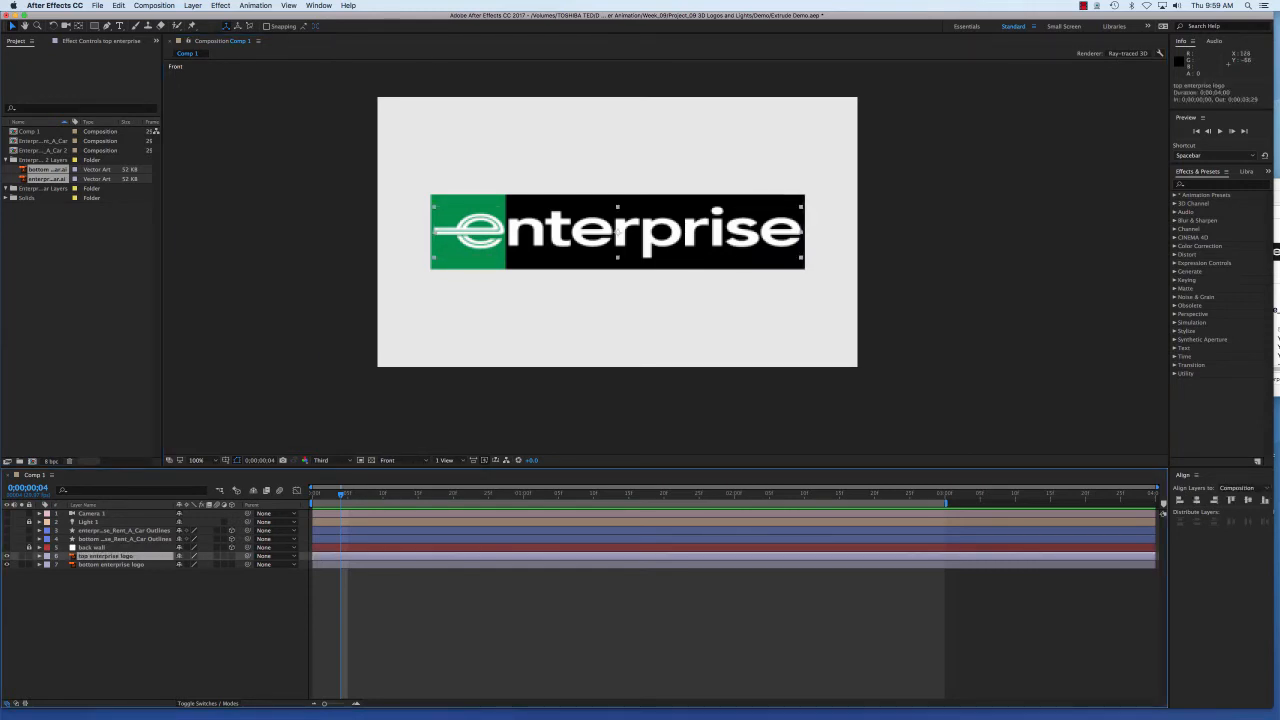
pyautogui.click(193, 5)
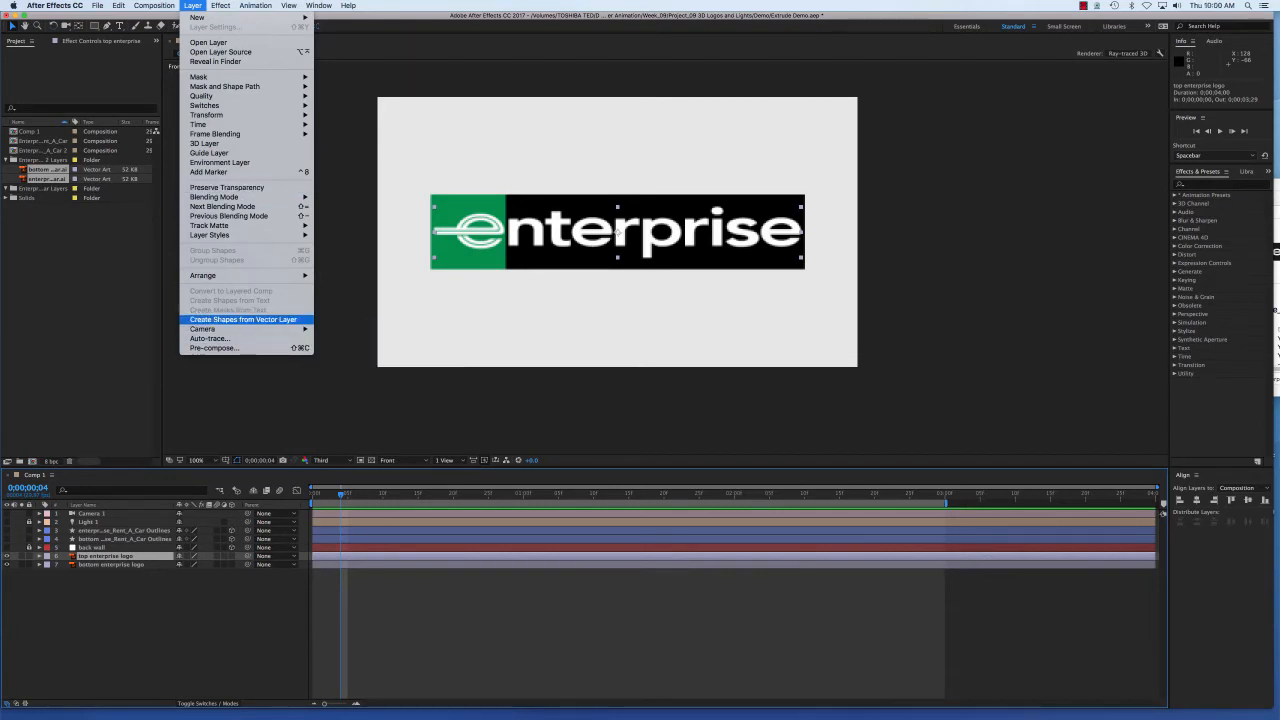
pyautogui.click(230, 320)
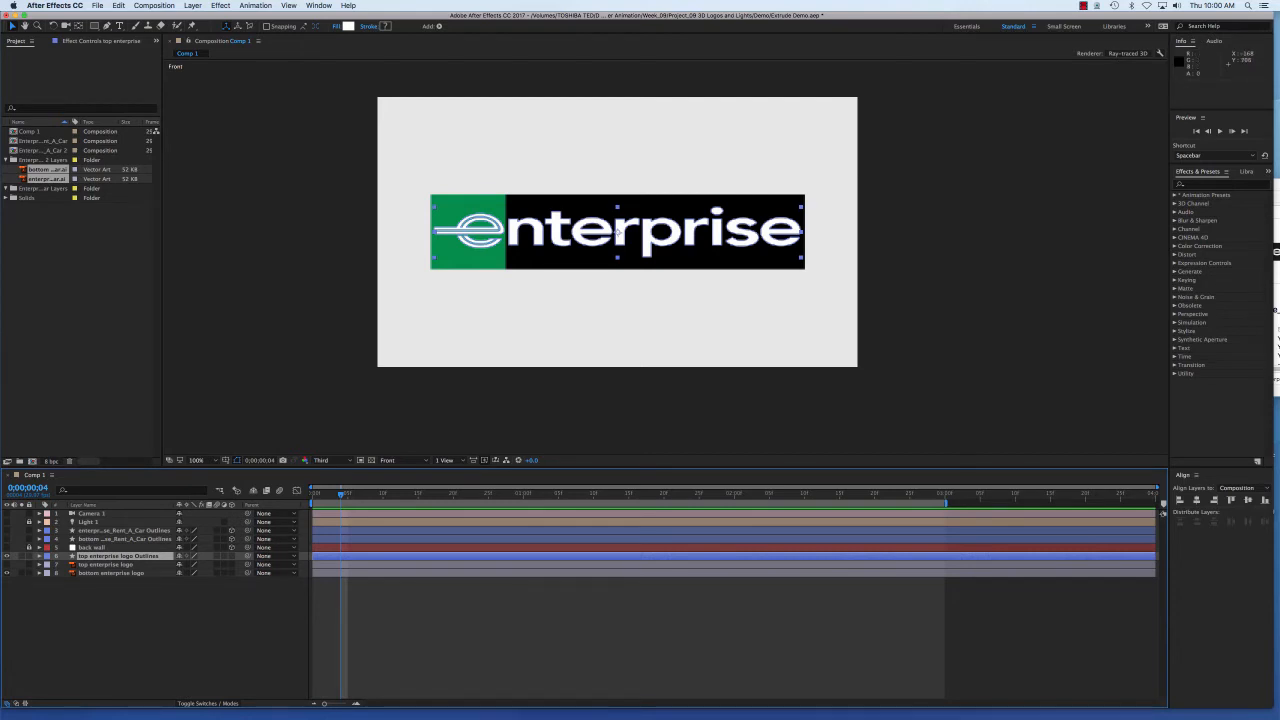
# Create shapes from the "bottom enterprise logo" vector layer and move the resulting outlines directly below the top logo outlines
pyautogui.click(618, 228)
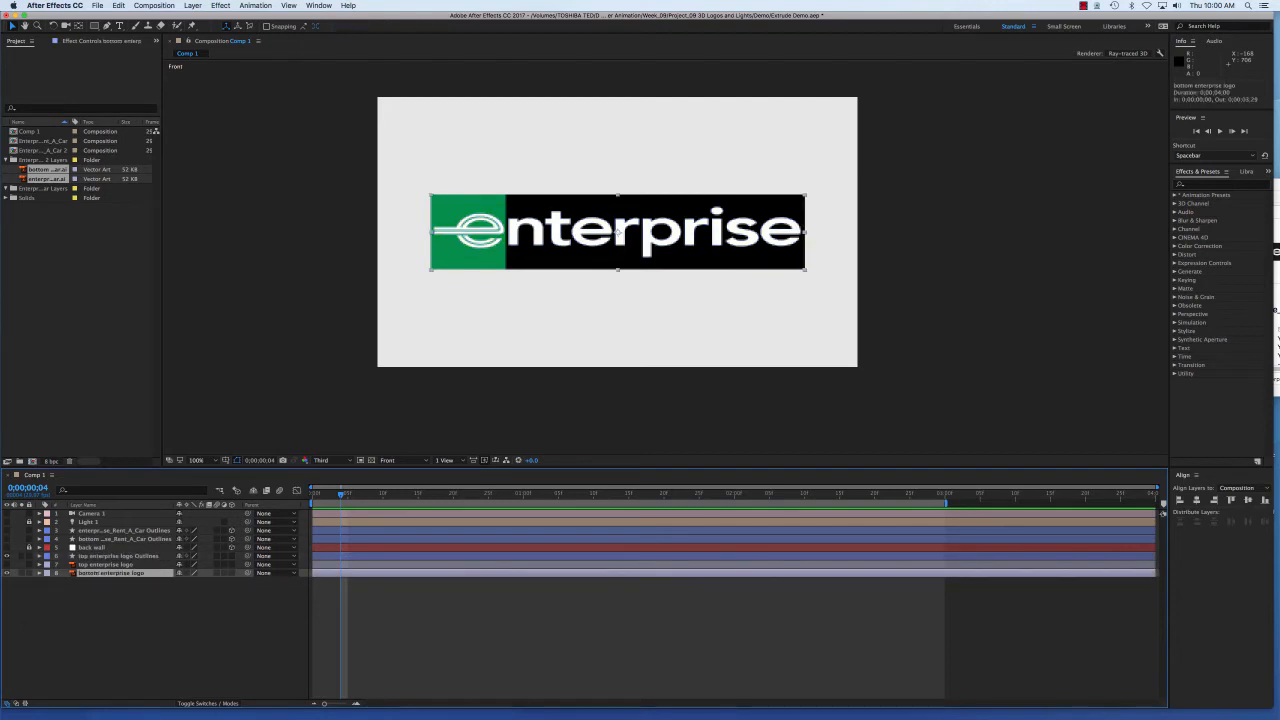
pyautogui.rightClick(96, 573)
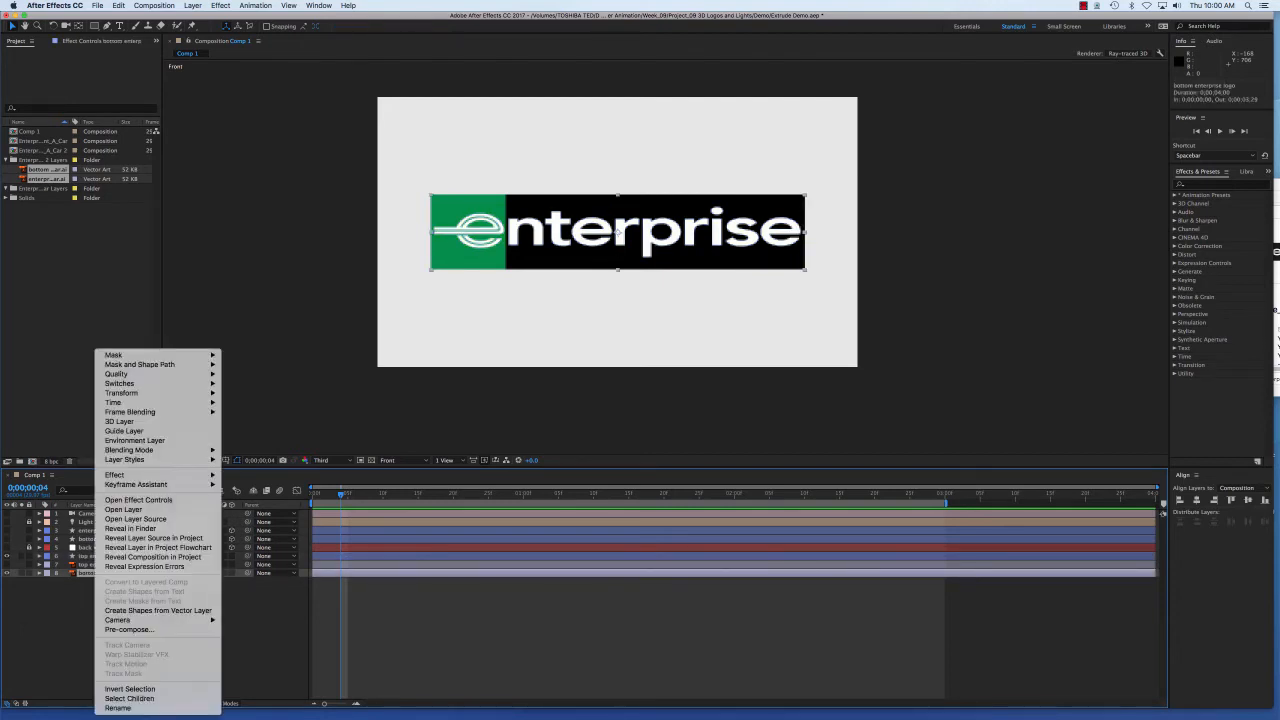
pyautogui.press('Escape')
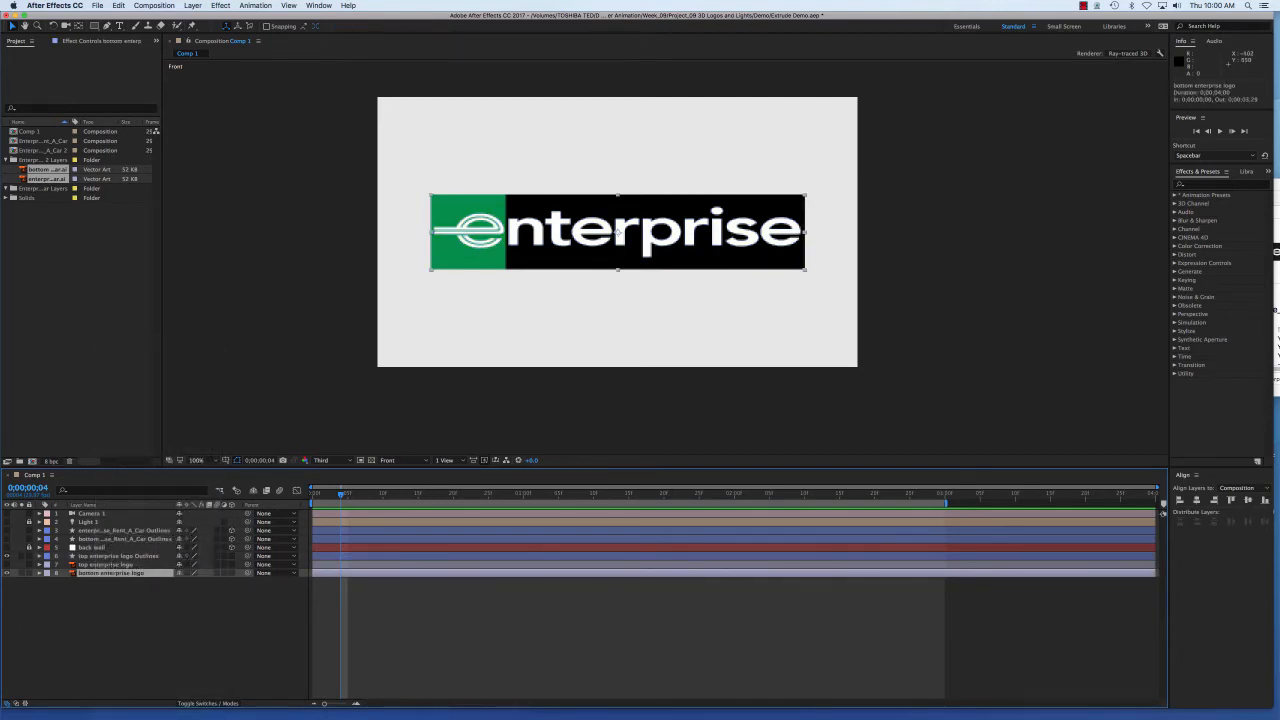
pyautogui.click(192, 5)
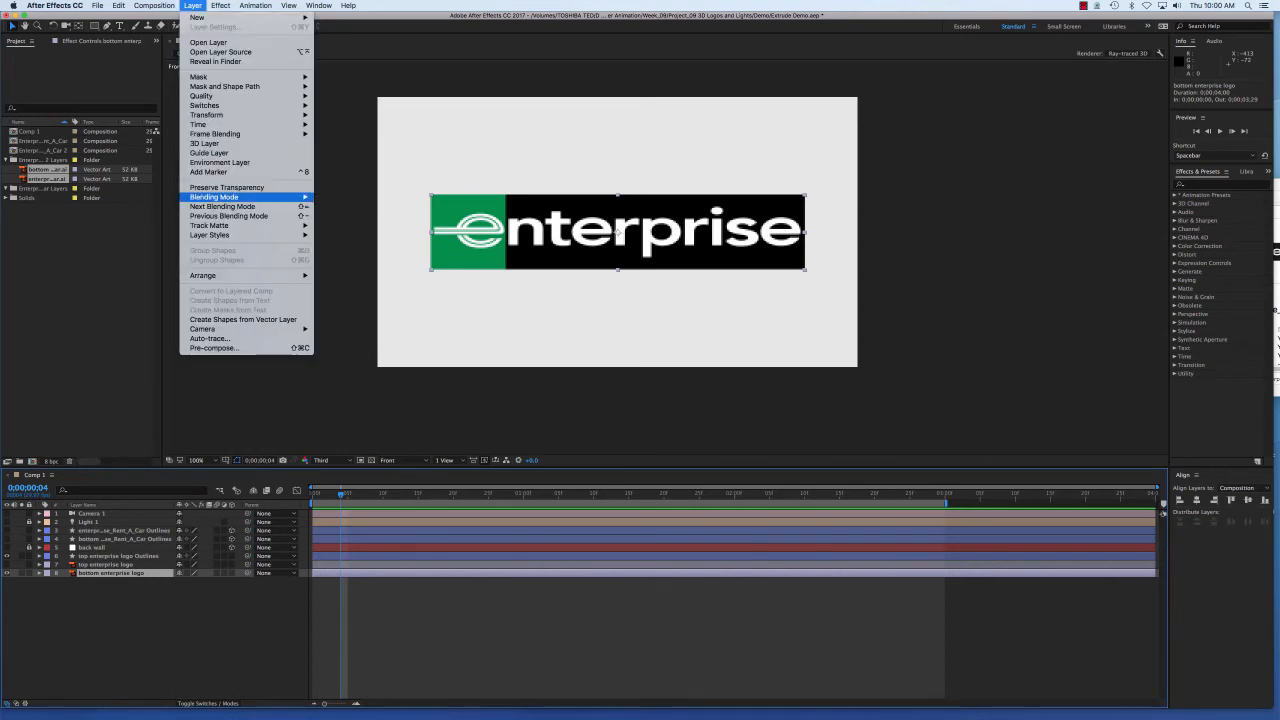
pyautogui.click(243, 319)
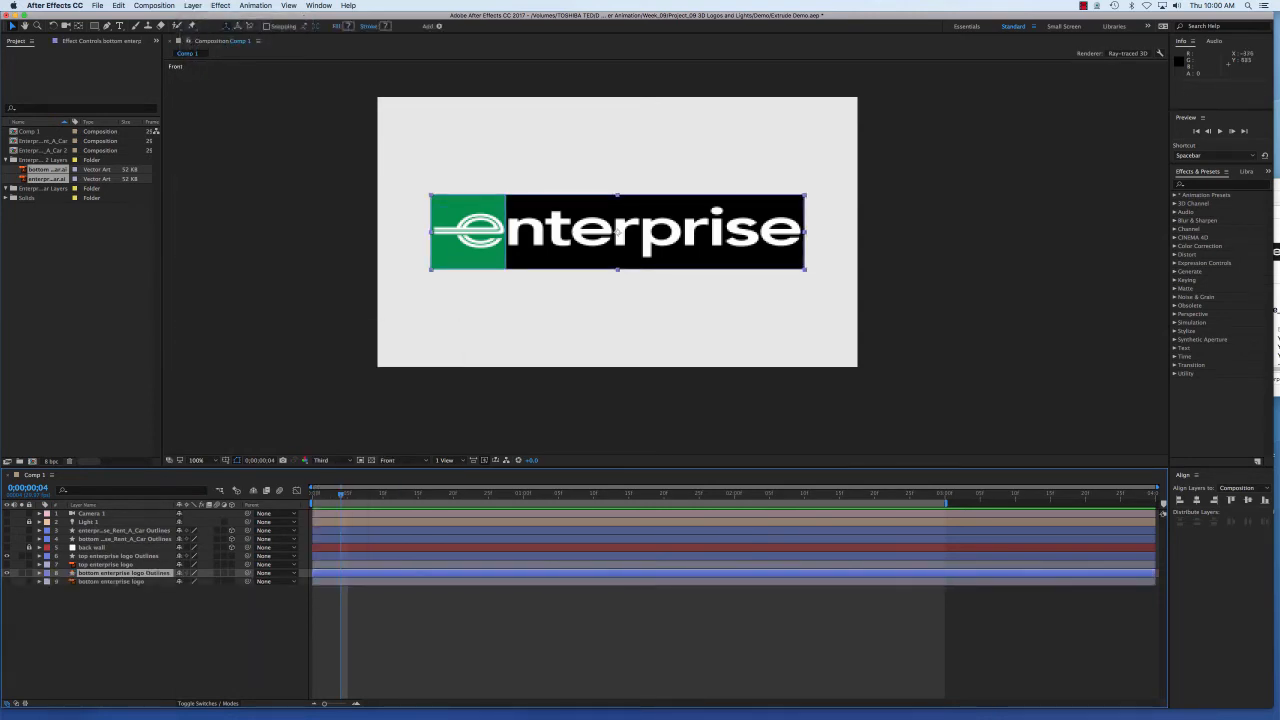
pyautogui.moveTo(118, 574); pyautogui.dragTo(118, 562)
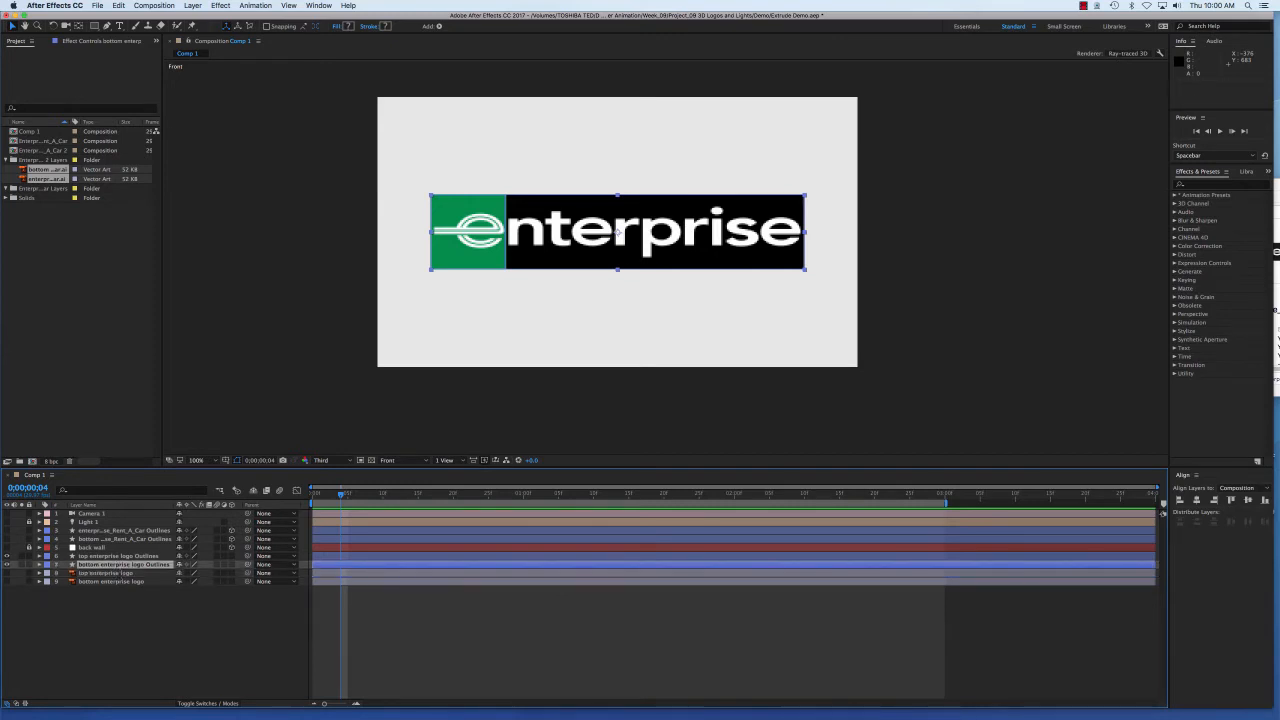
# Select the top enterprise logo outlines, look at them in the Top view, and return to the Front view
pyautogui.press('super+shift+a')
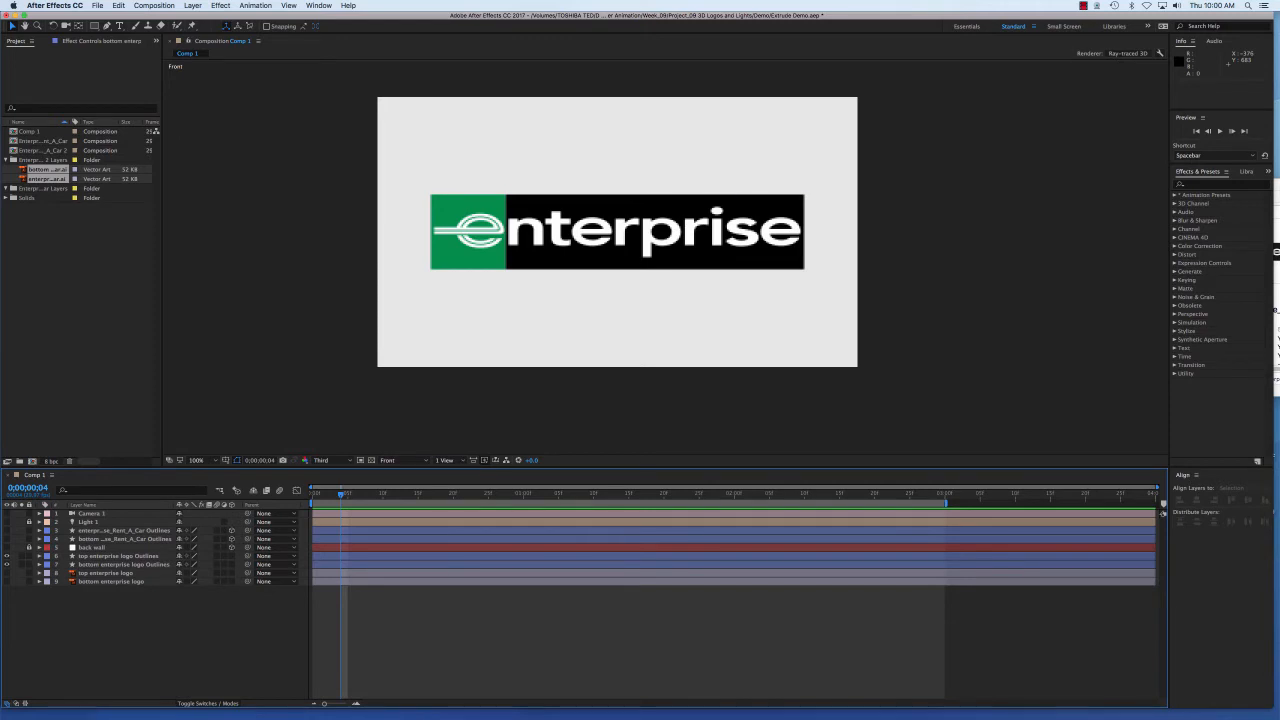
pyautogui.click(617, 230)
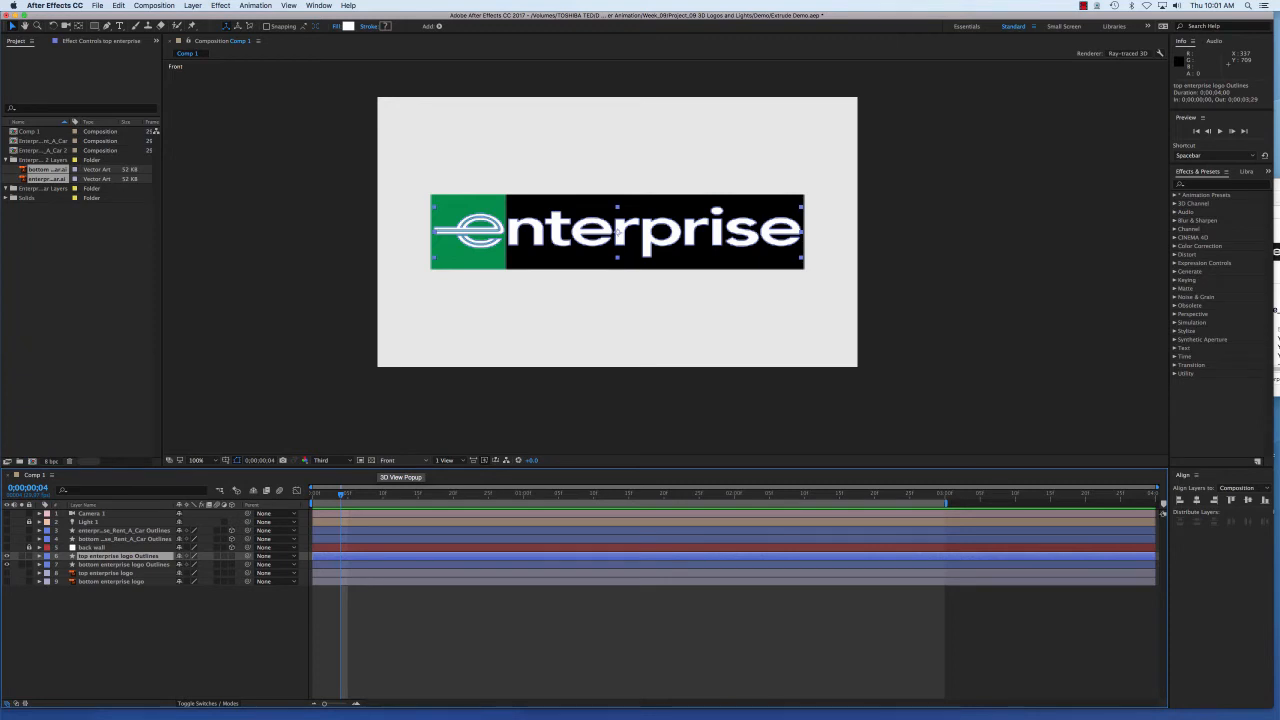
pyautogui.click(392, 460)
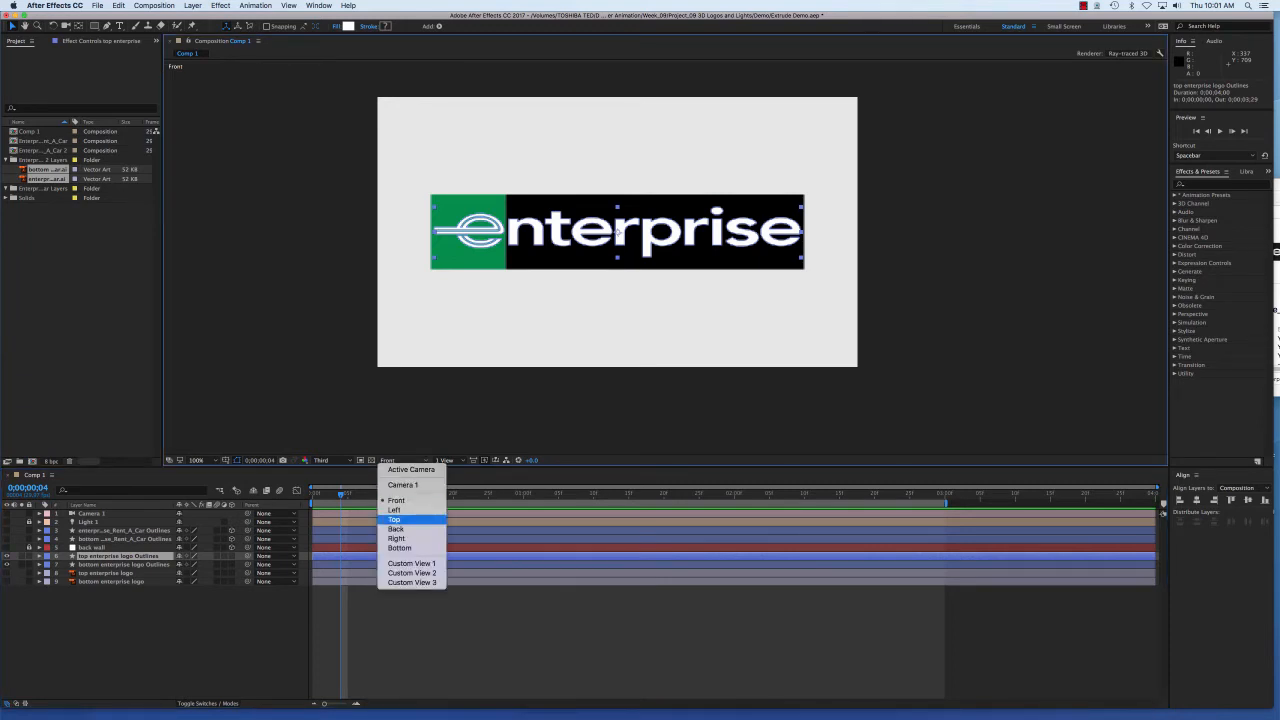
pyautogui.click(395, 519)
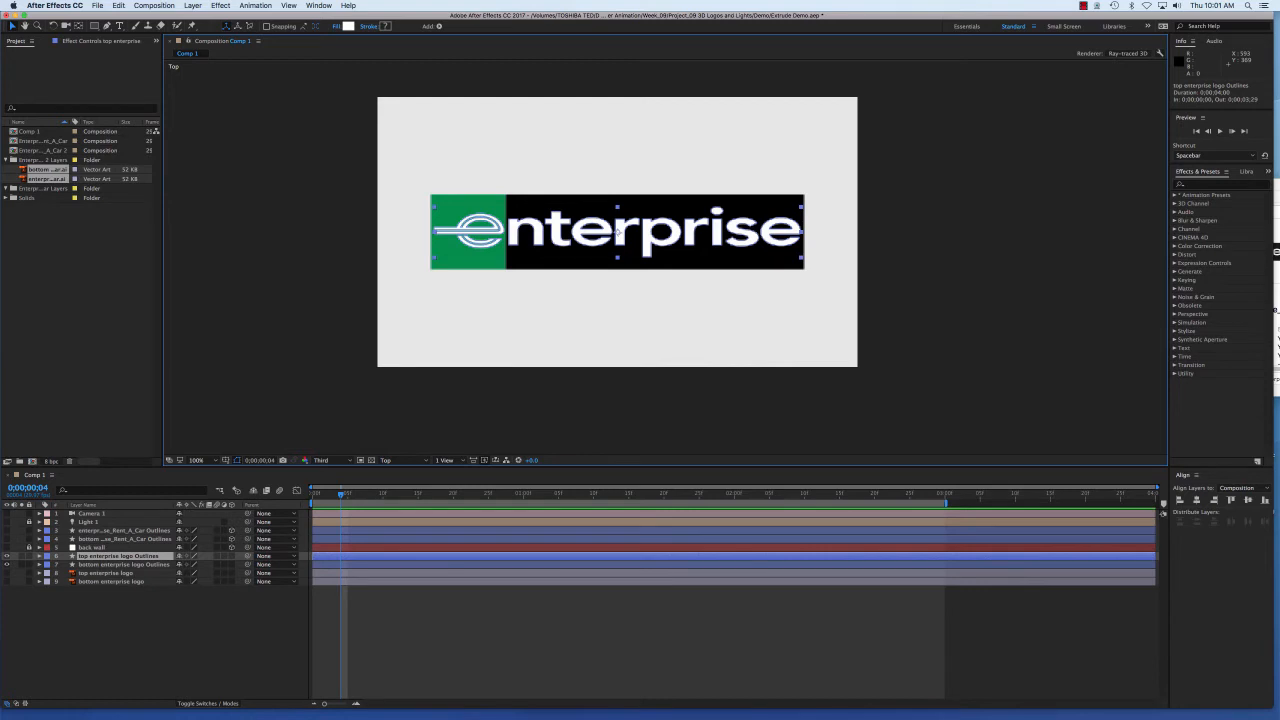
pyautogui.click(390, 460)
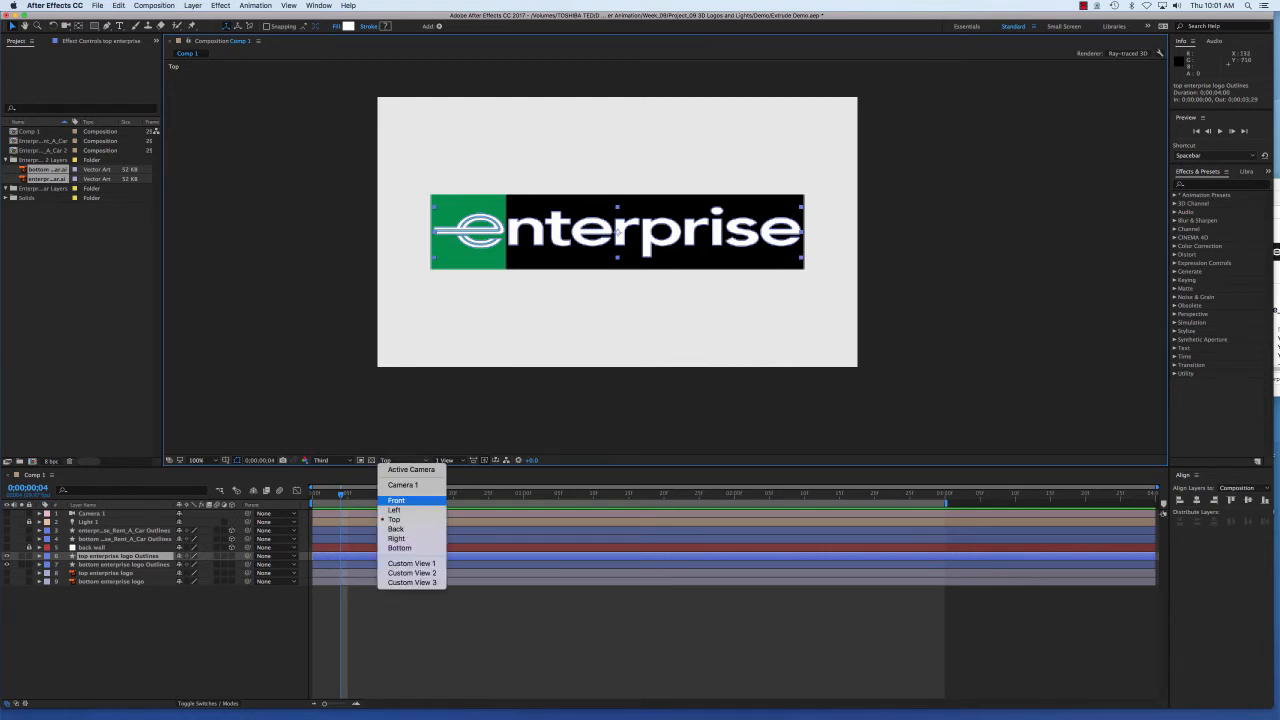
pyautogui.click(396, 500)
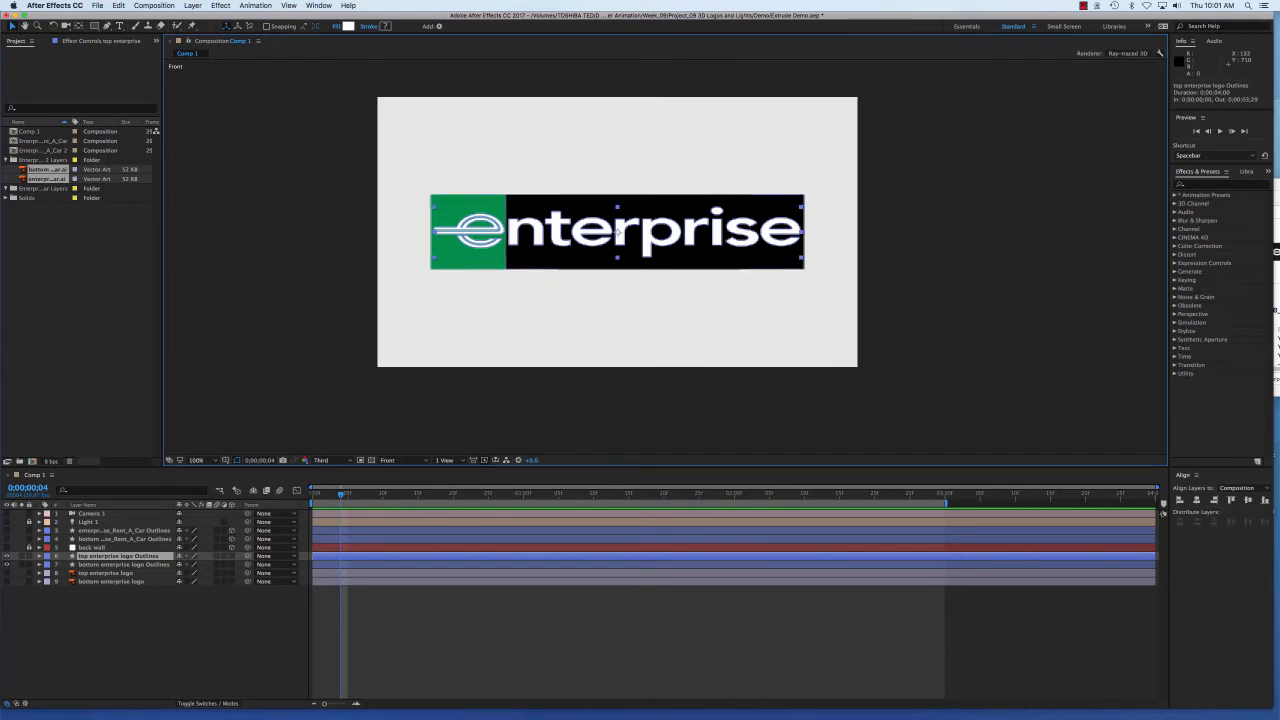
# Make the top and bottom enterprise logo outlines 3D layers and check their depth in the Top view
pyautogui.press('\\')
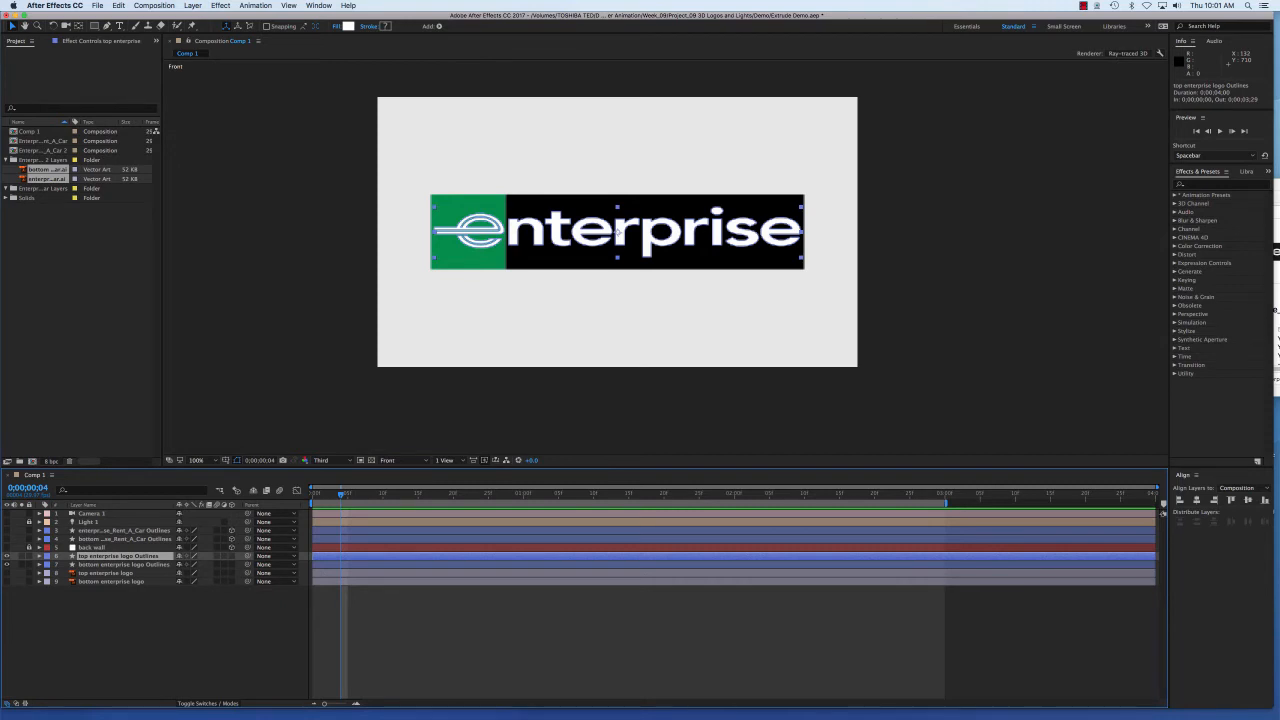
pyautogui.click(231, 556)
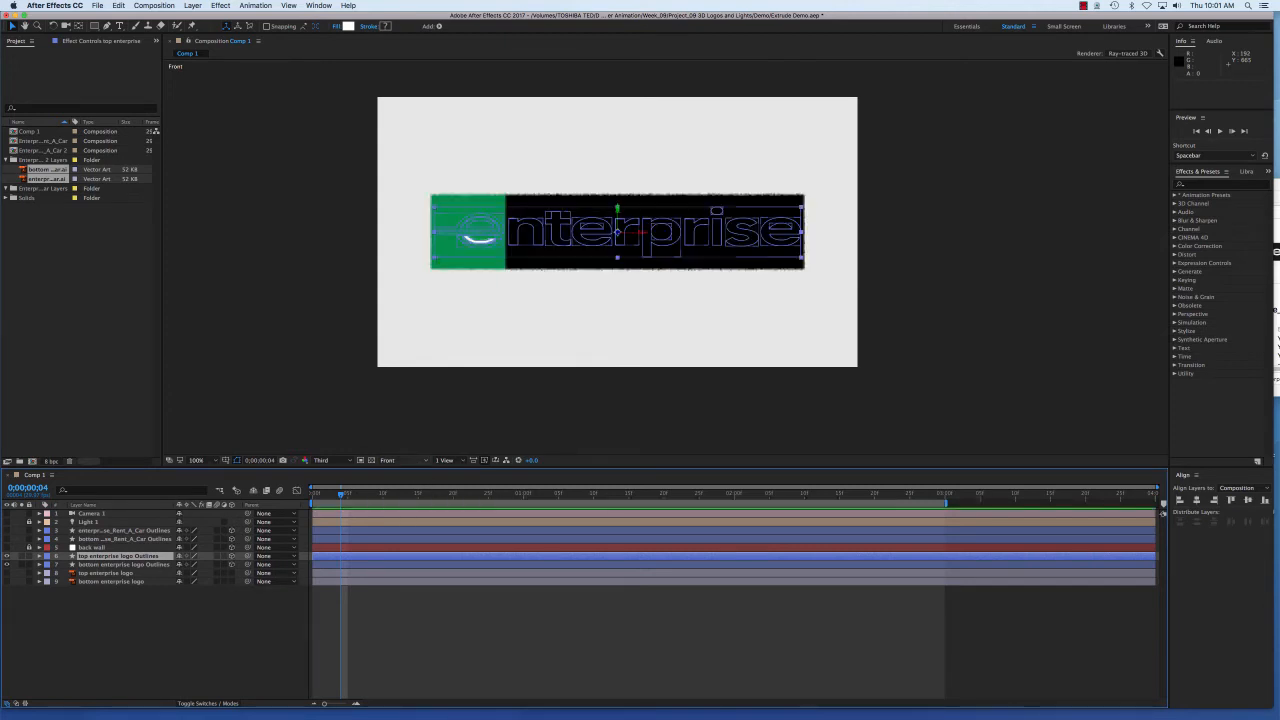
pyautogui.click(392, 460)
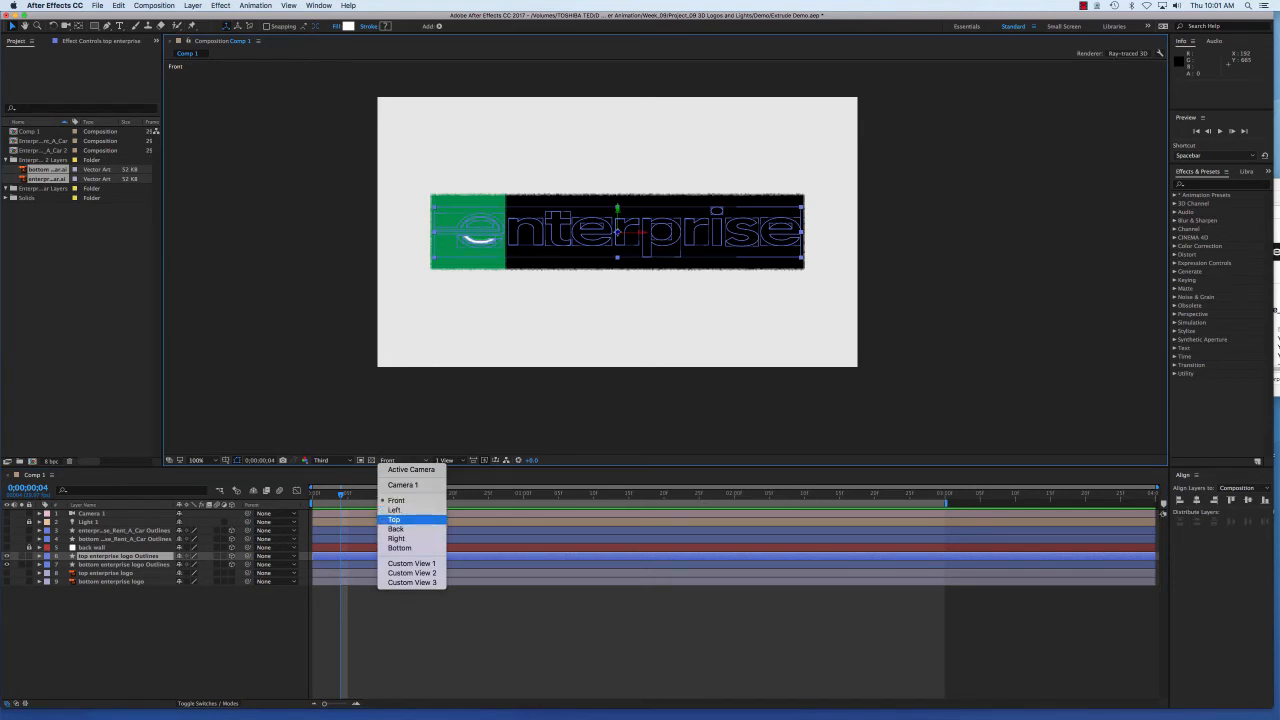
pyautogui.click(394, 519)
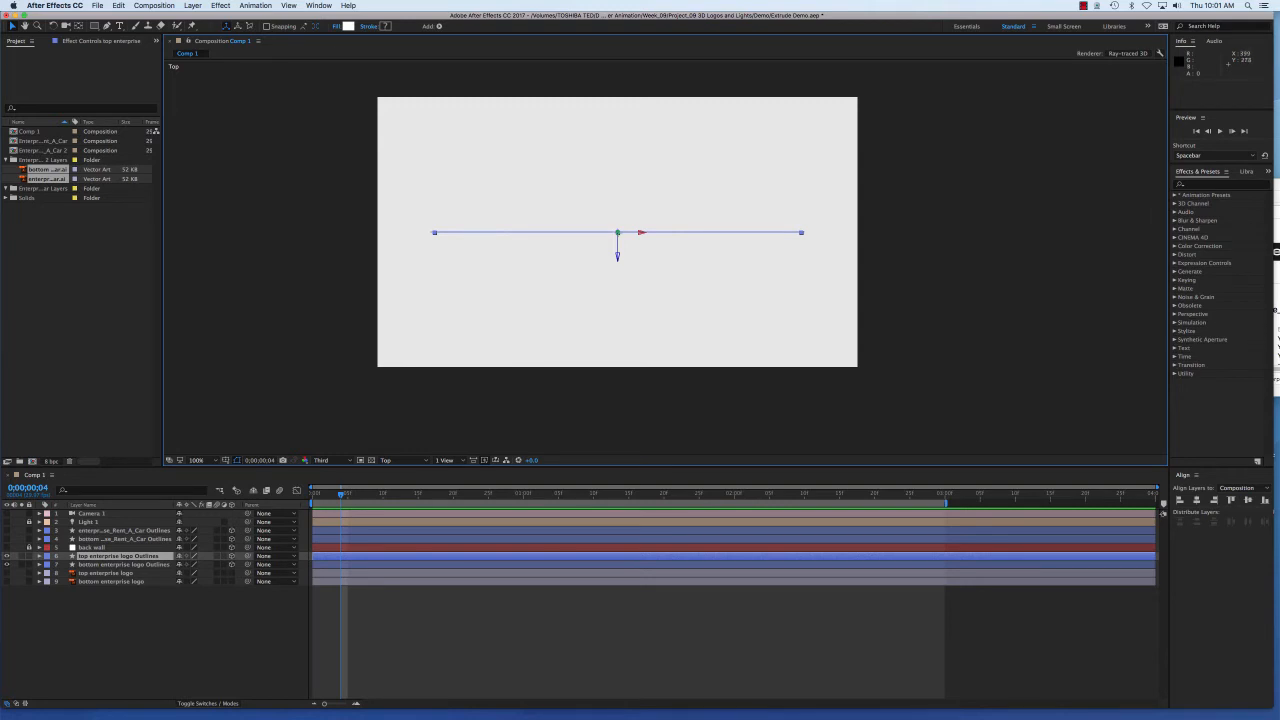
pyautogui.click(393, 460)
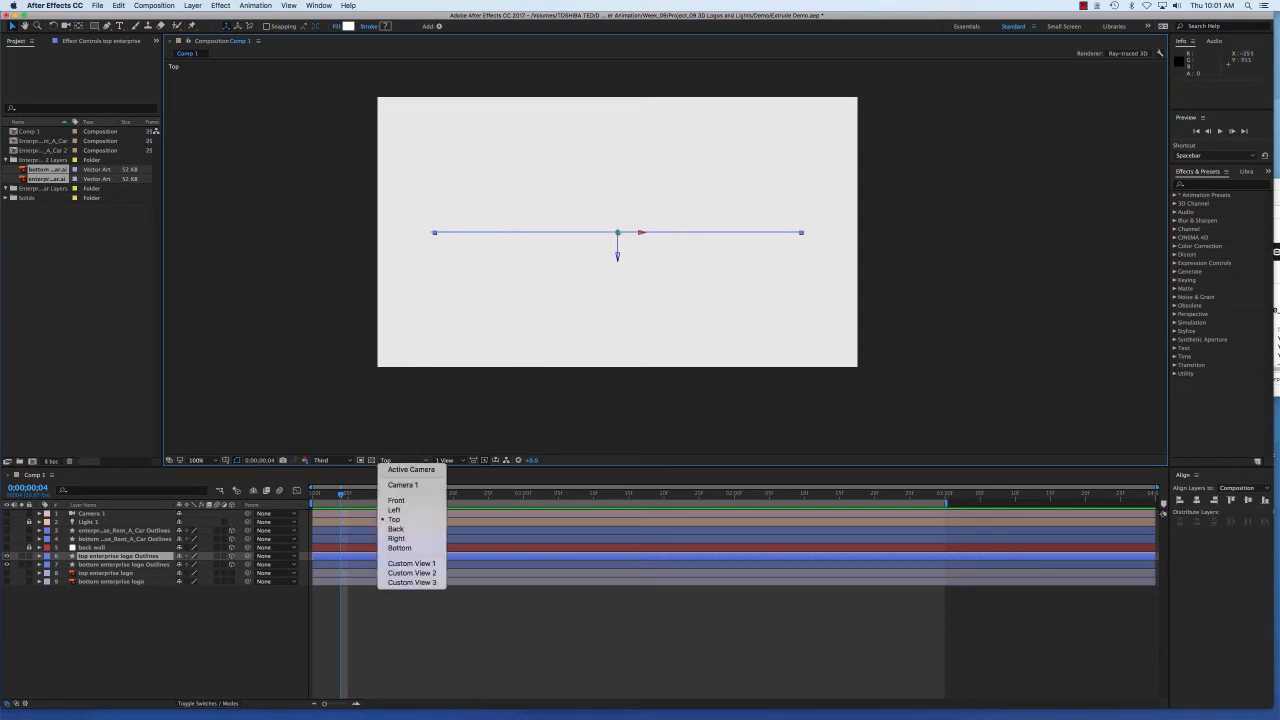
pyautogui.click(396, 500)
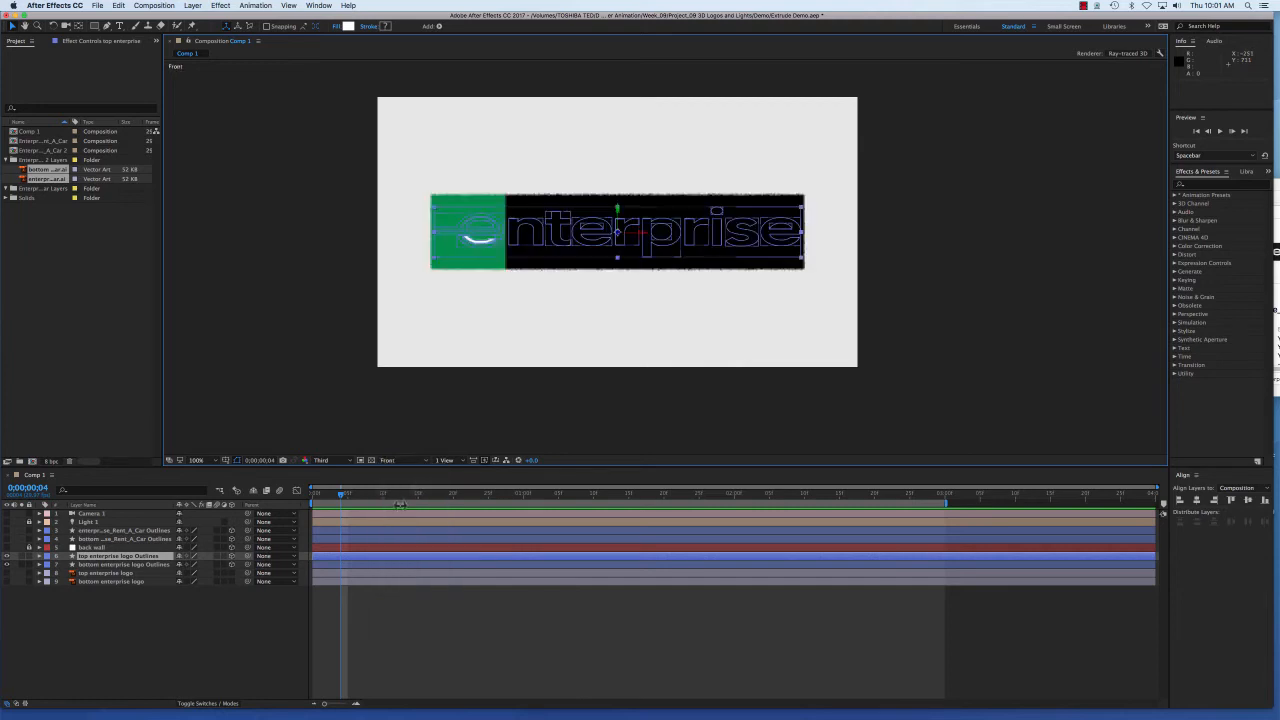
# In the Top view, move the top enterprise logo outlines forward to a Z position of -50, and check the result from the front
pyautogui.click(489, 314)
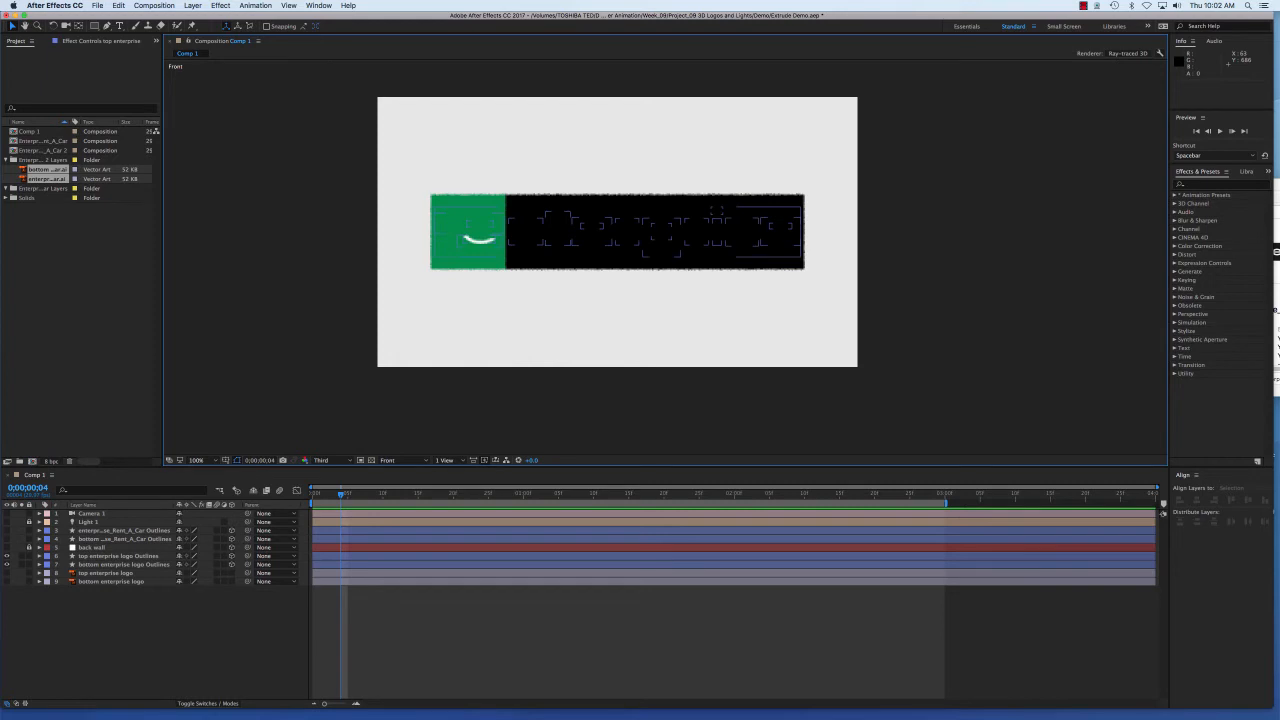
pyautogui.click(118, 556)
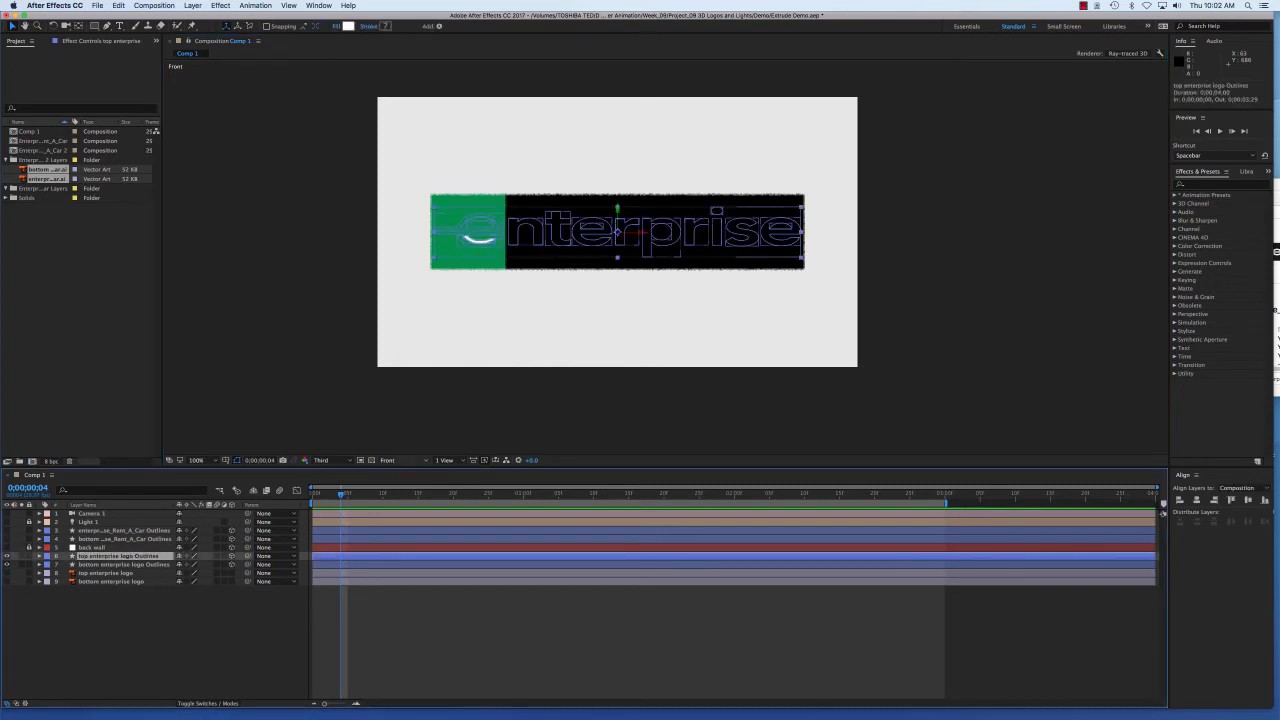
pyautogui.click(395, 460)
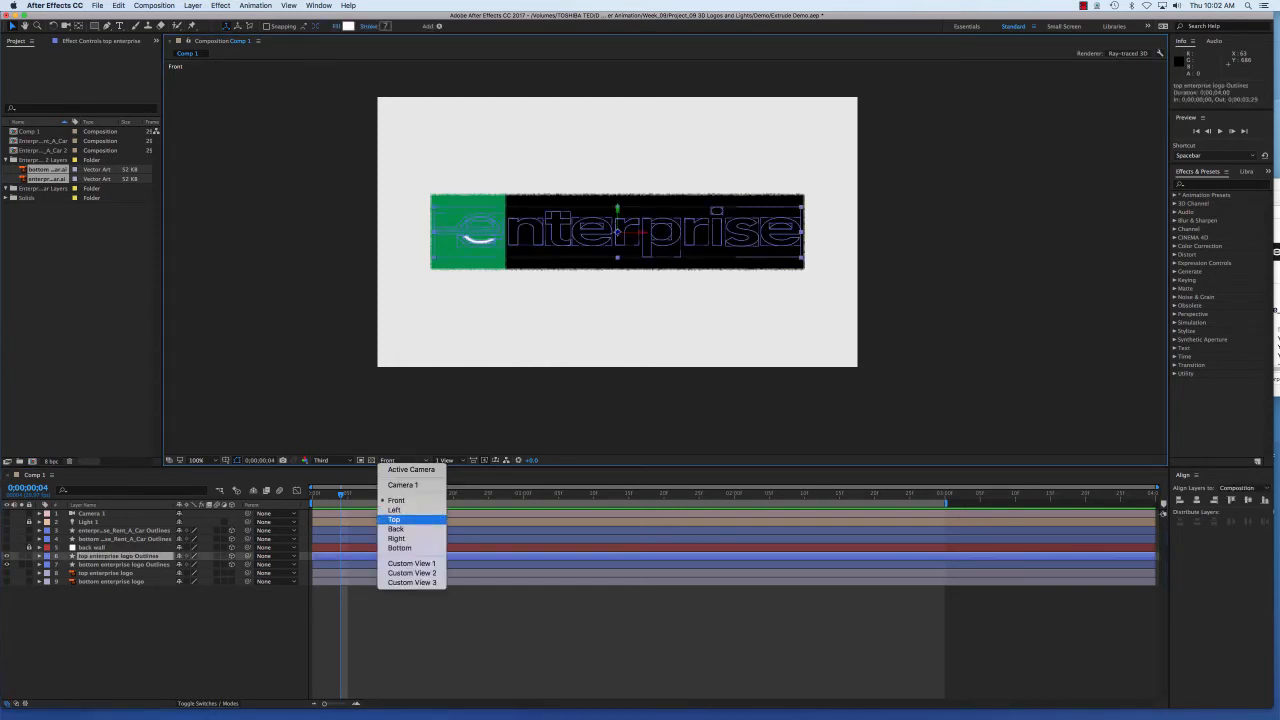
pyautogui.click(395, 519)
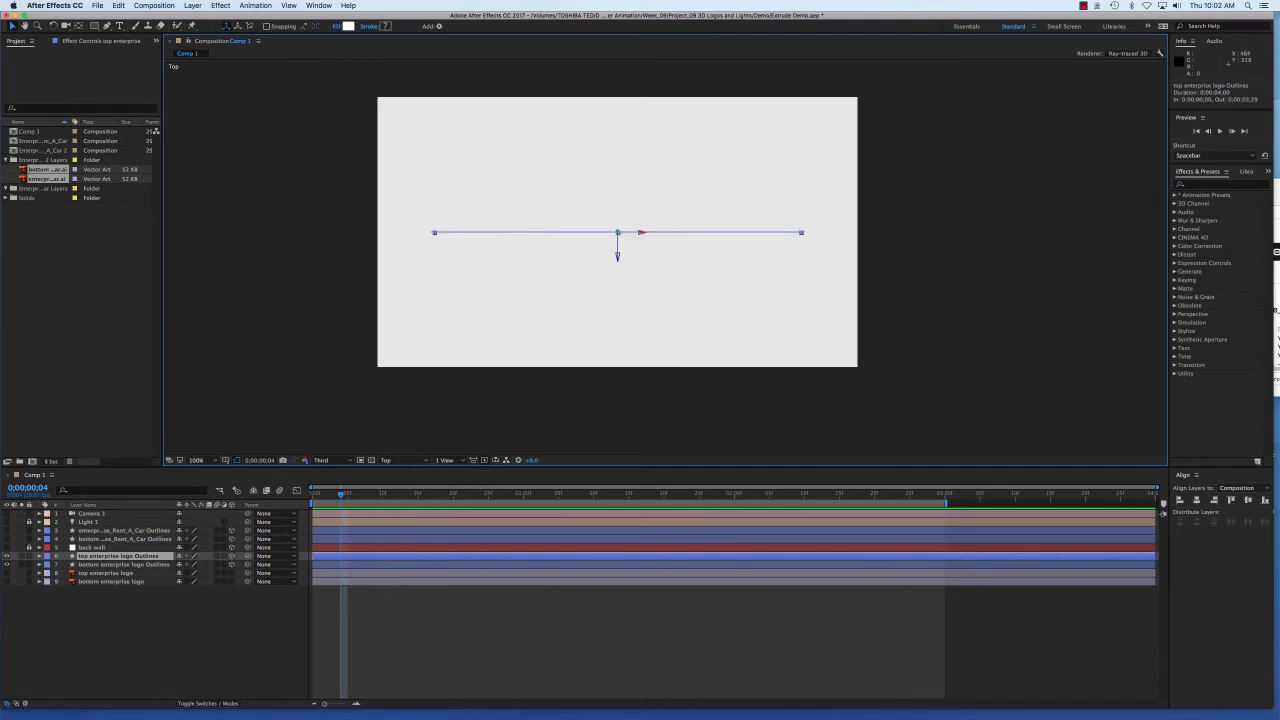
pyautogui.press('super+shift+a')
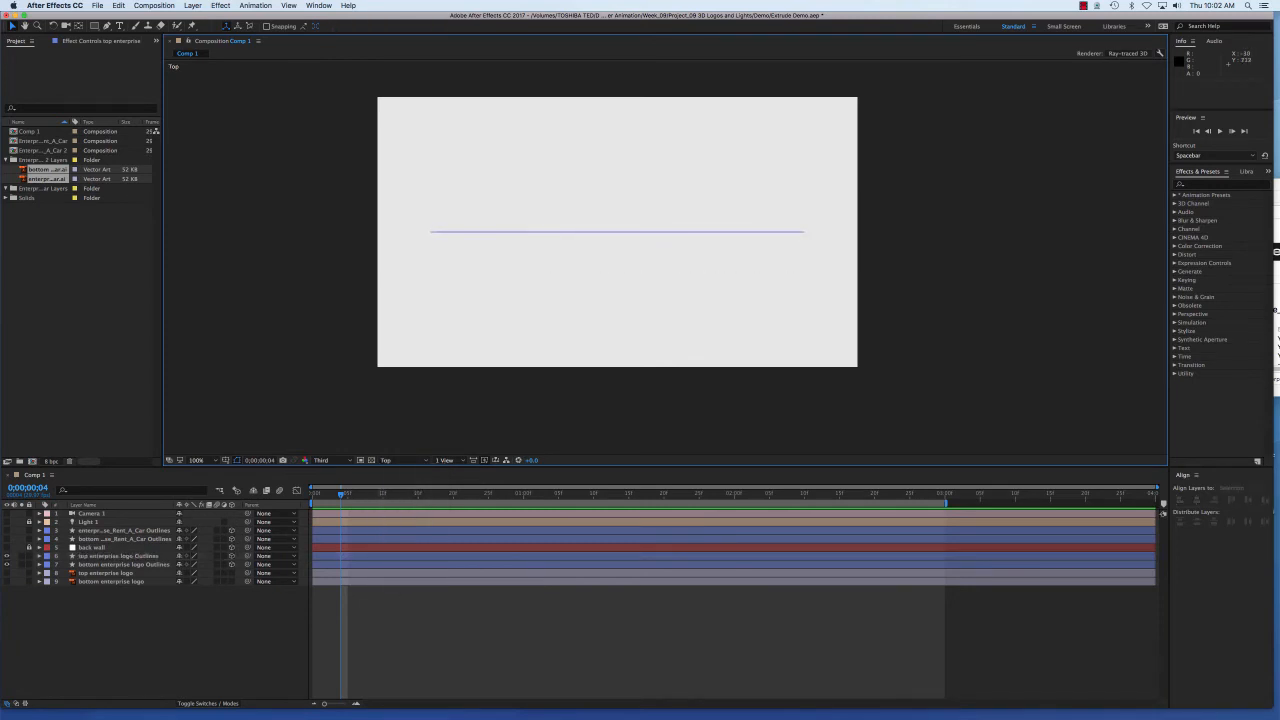
pyautogui.click(118, 556)
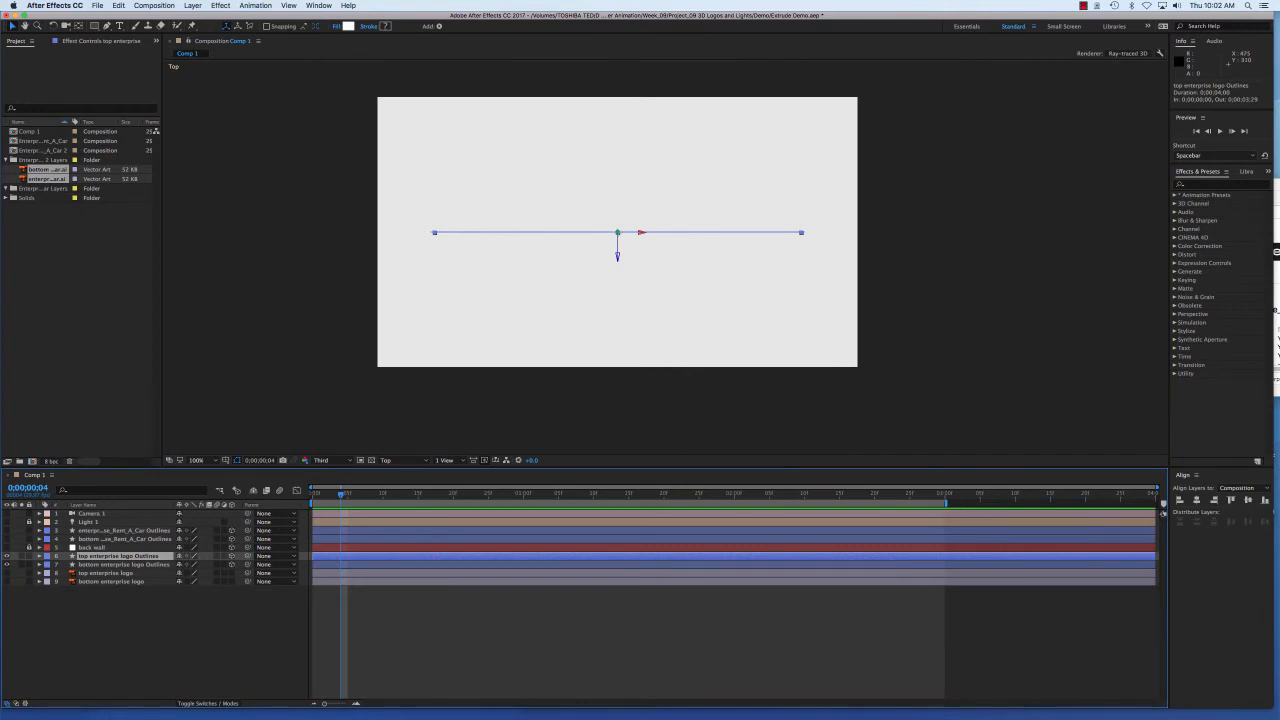
pyautogui.moveTo(618, 257); pyautogui.dragTo(620, 264)
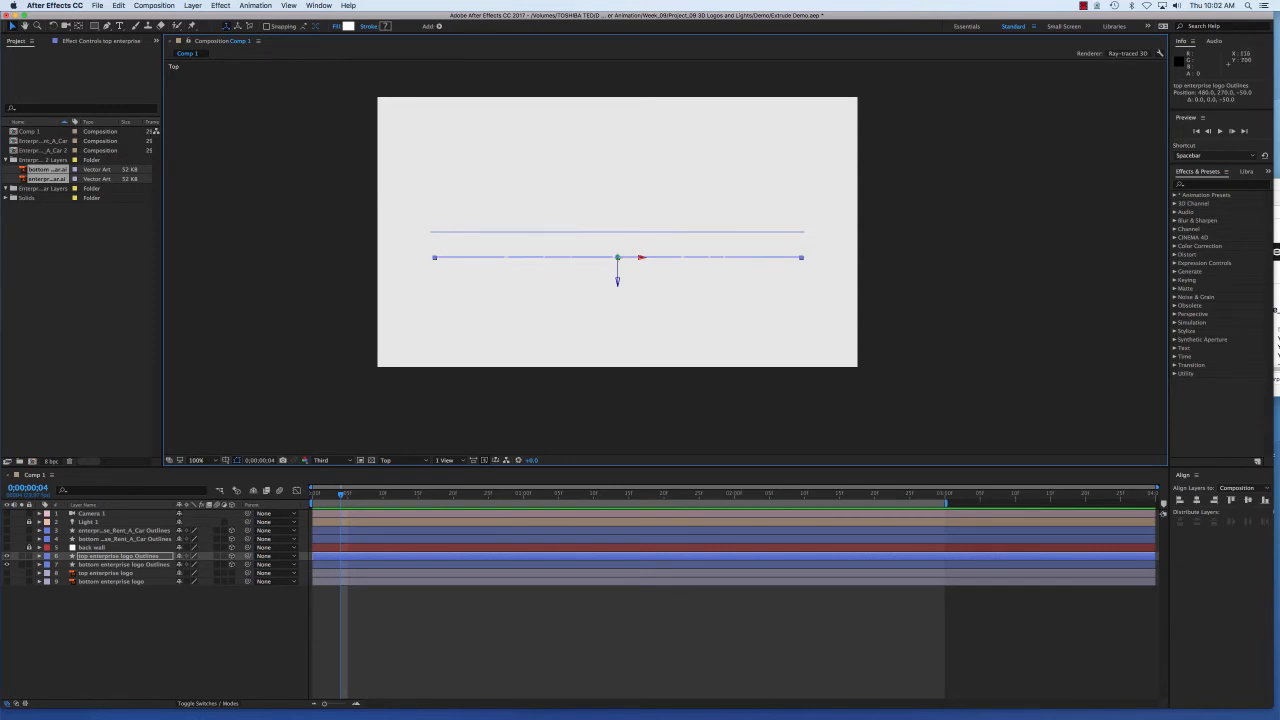
pyautogui.click(392, 460)
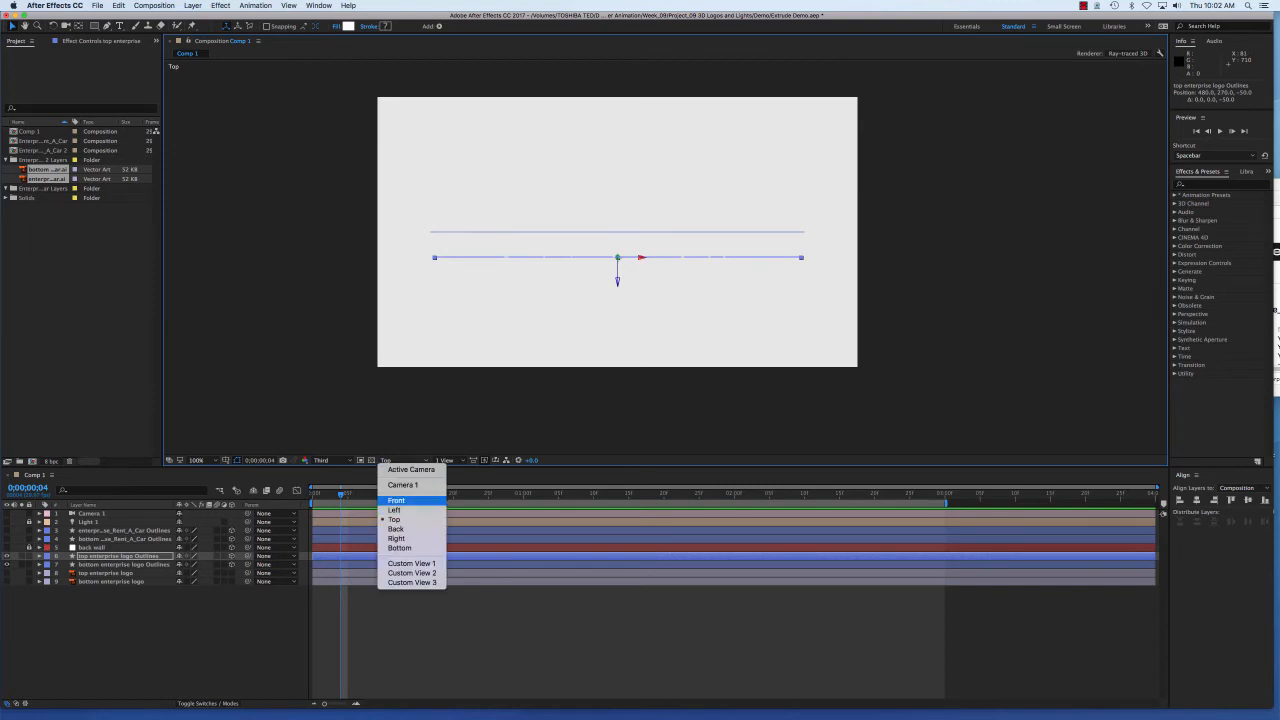
pyautogui.click(396, 500)
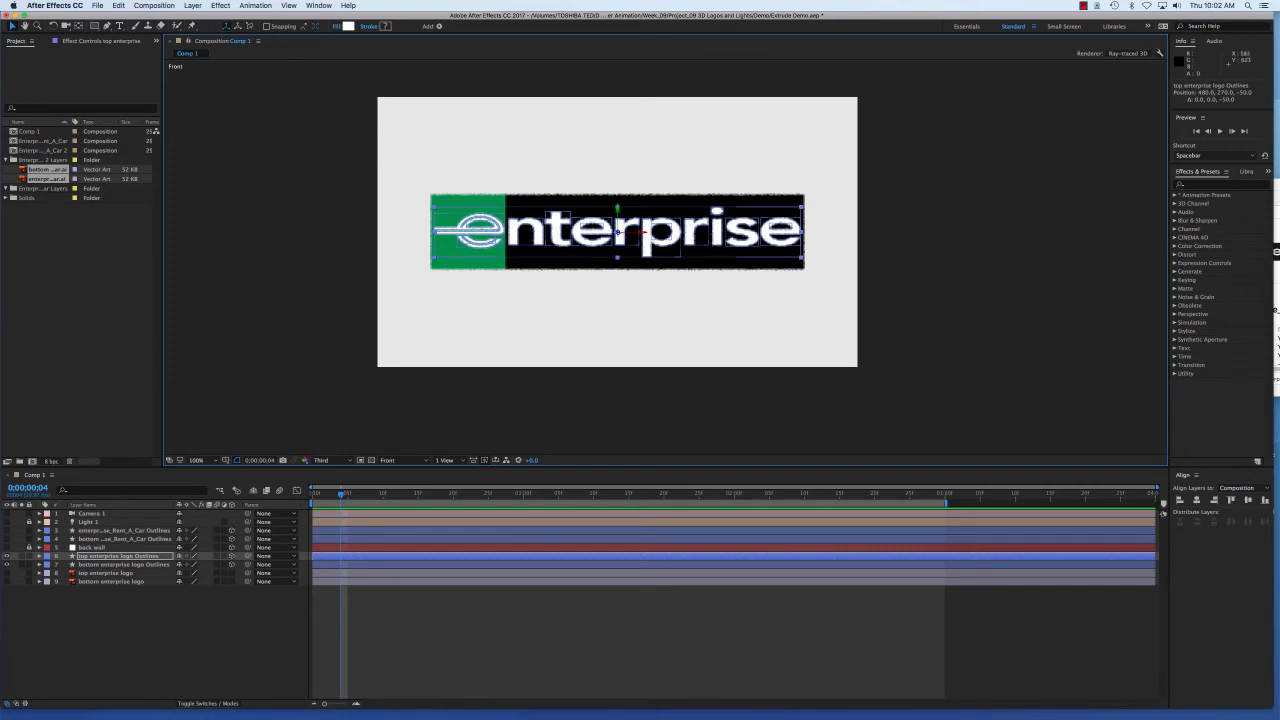
# Bring the top enterprise logo outlines closer to the bottom logo, at a Z position of -30, and return to the Front view
pyautogui.click(392, 460)
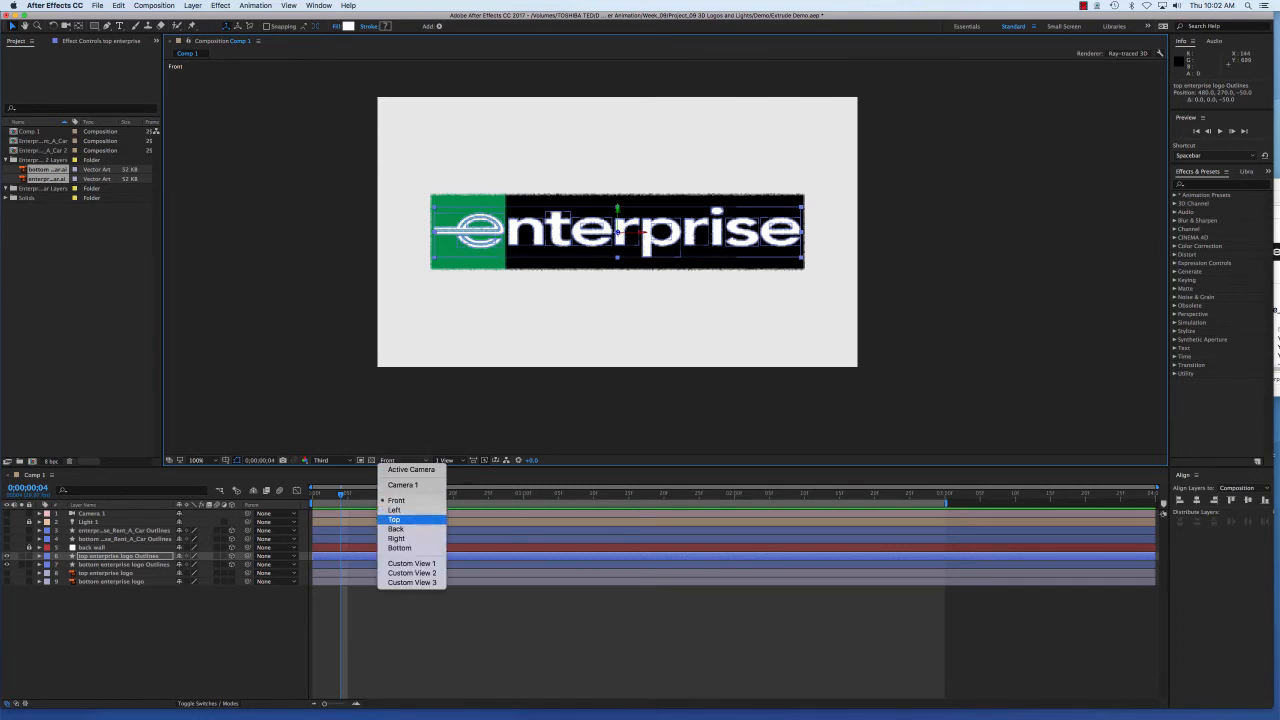
pyautogui.click(394, 519)
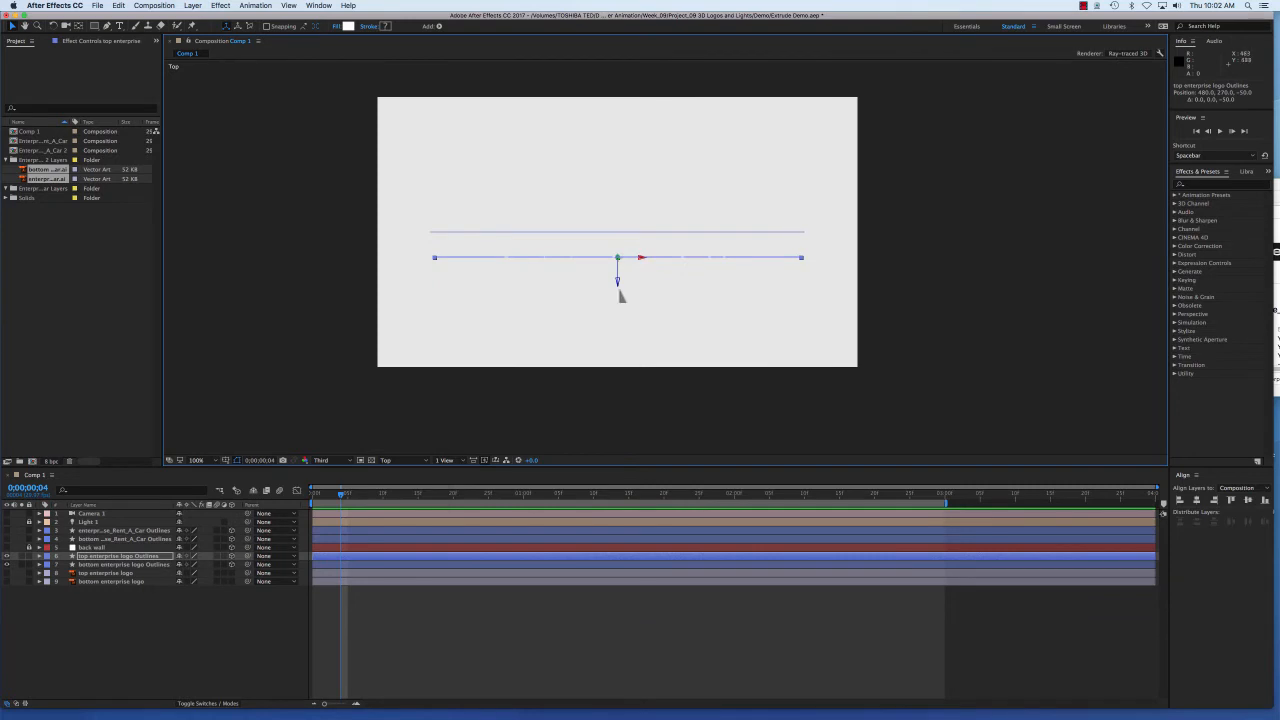
pyautogui.moveTo(619, 287); pyautogui.dragTo(620, 290)
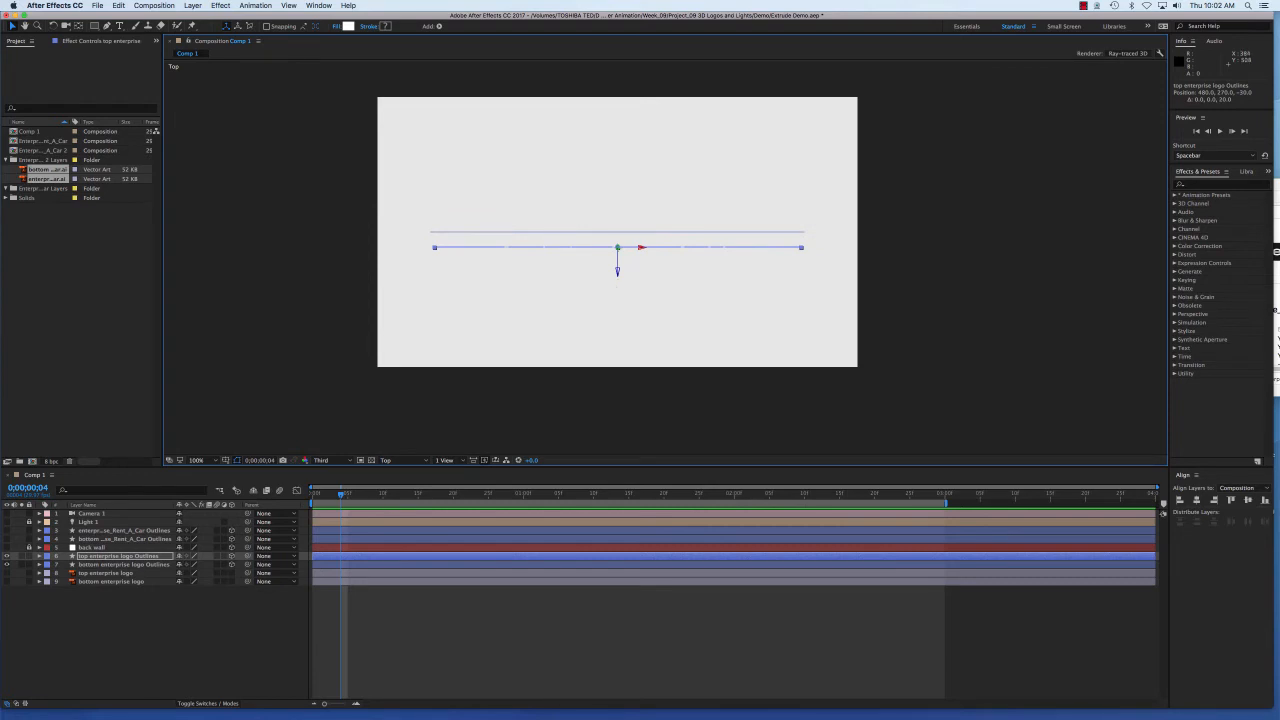
pyautogui.click(395, 460)
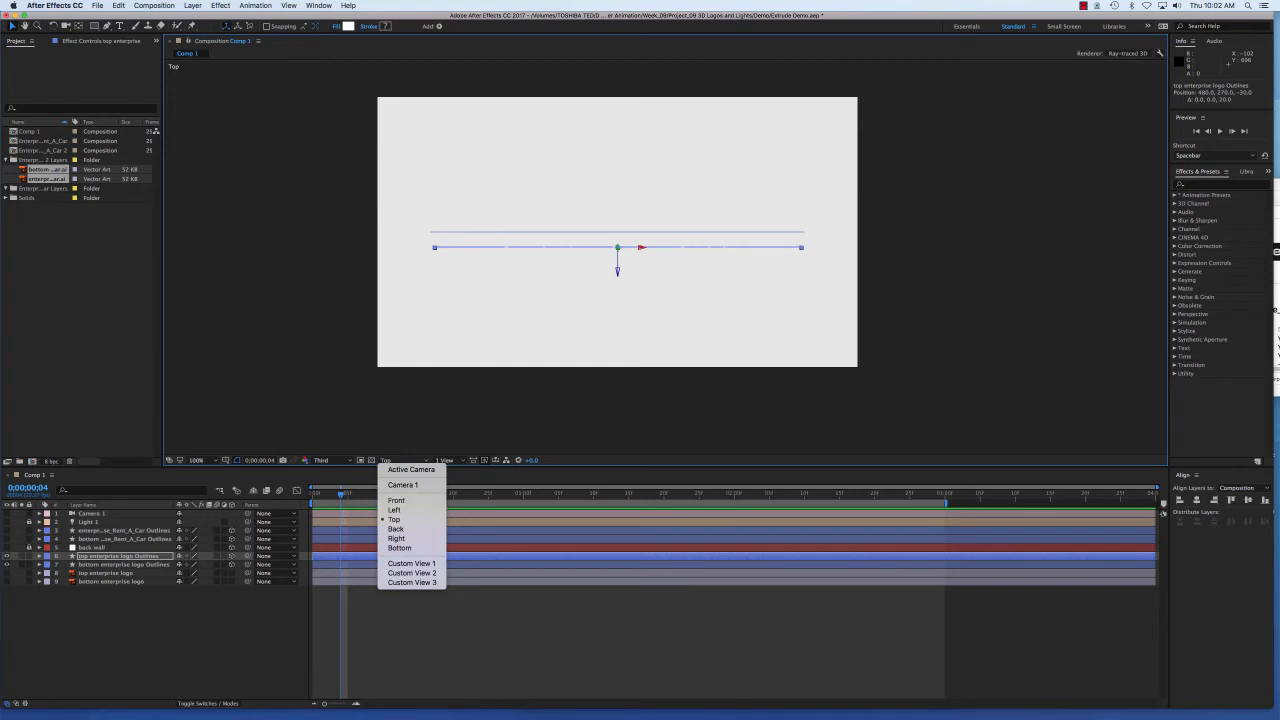
pyautogui.click(396, 500)
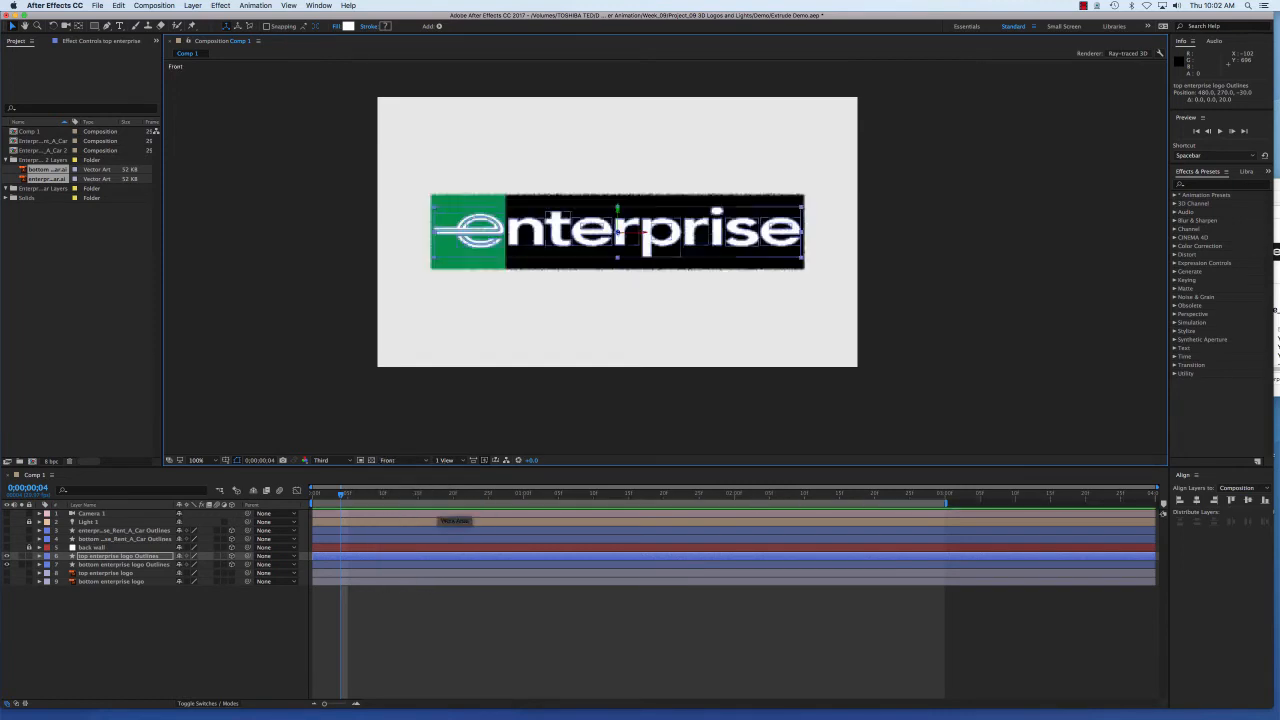
# Examine the Contents and Transform properties of the bottom enterprise logo outlines layer
pyautogui.click(436, 620)
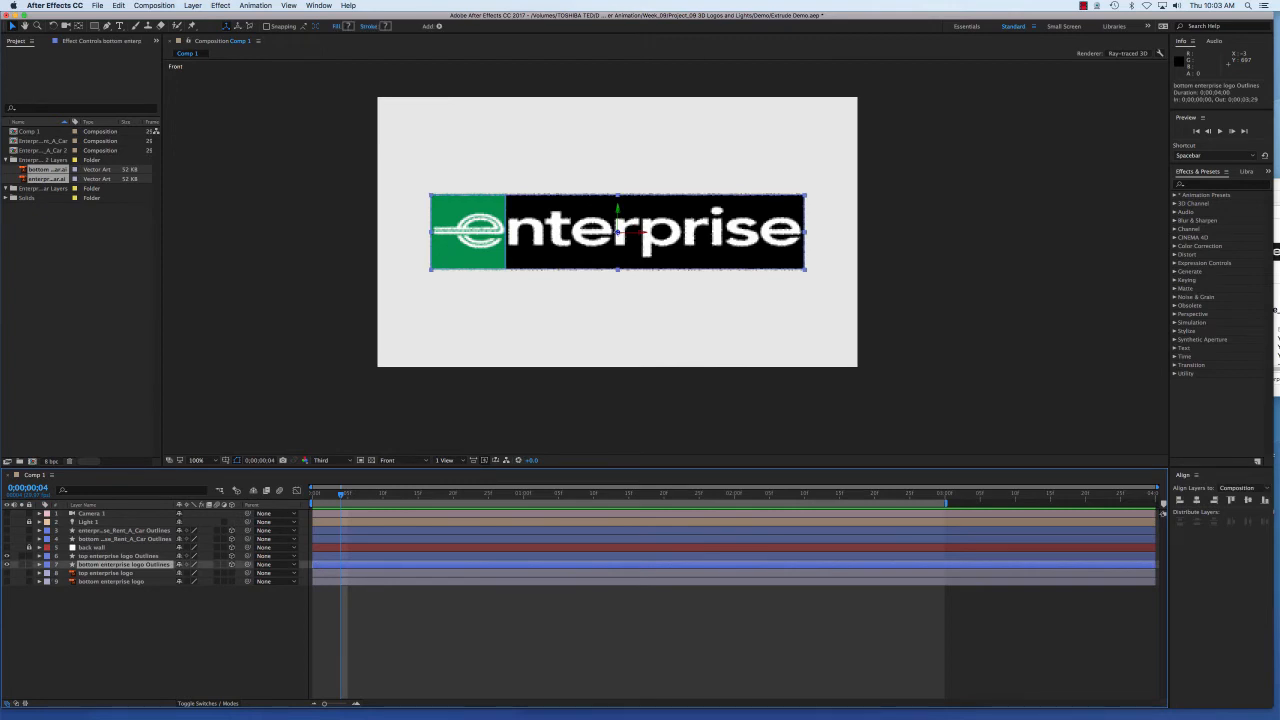
pyautogui.click(39, 564)
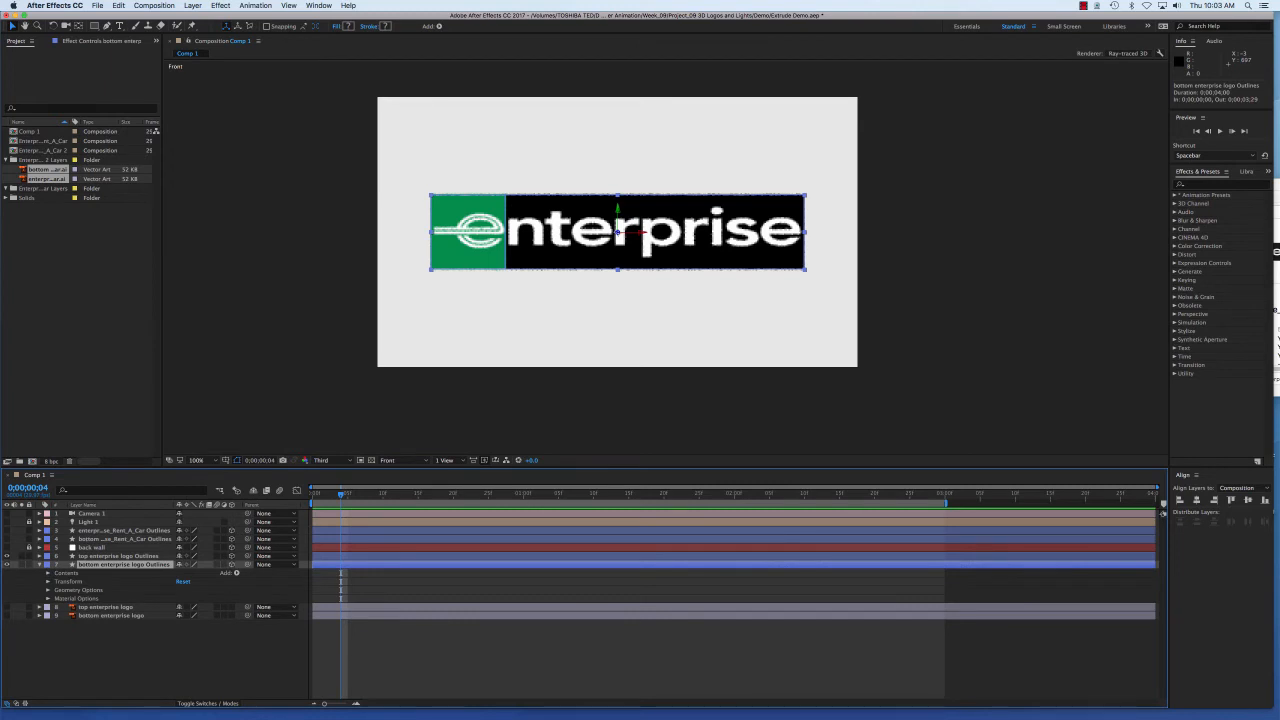
pyautogui.click(47, 573)
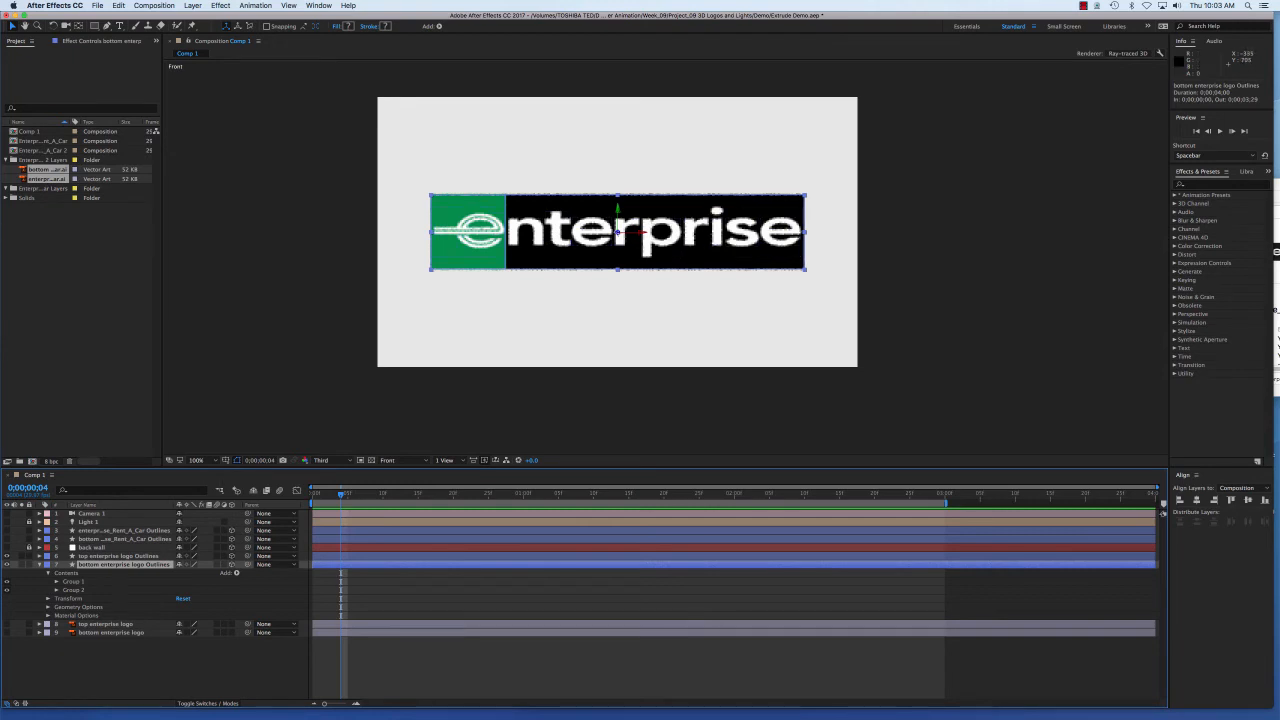
pyautogui.click(47, 573)
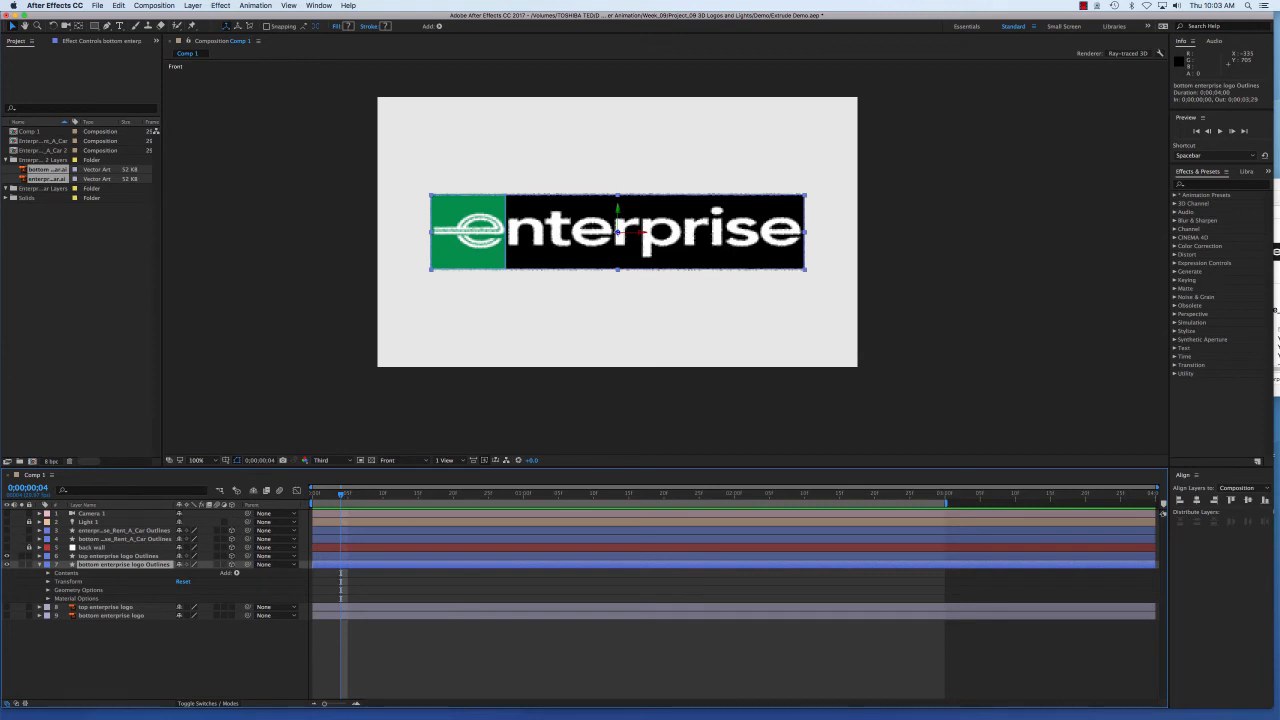
pyautogui.click(48, 581)
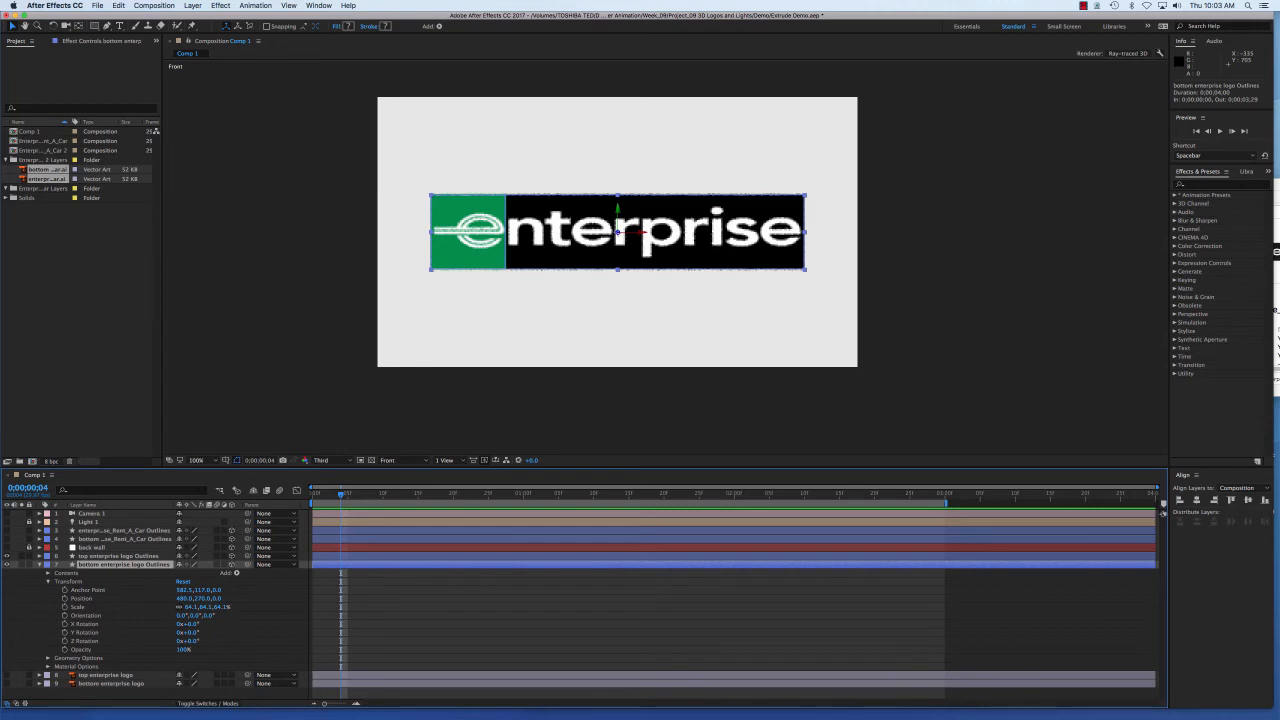
pyautogui.click(48, 581)
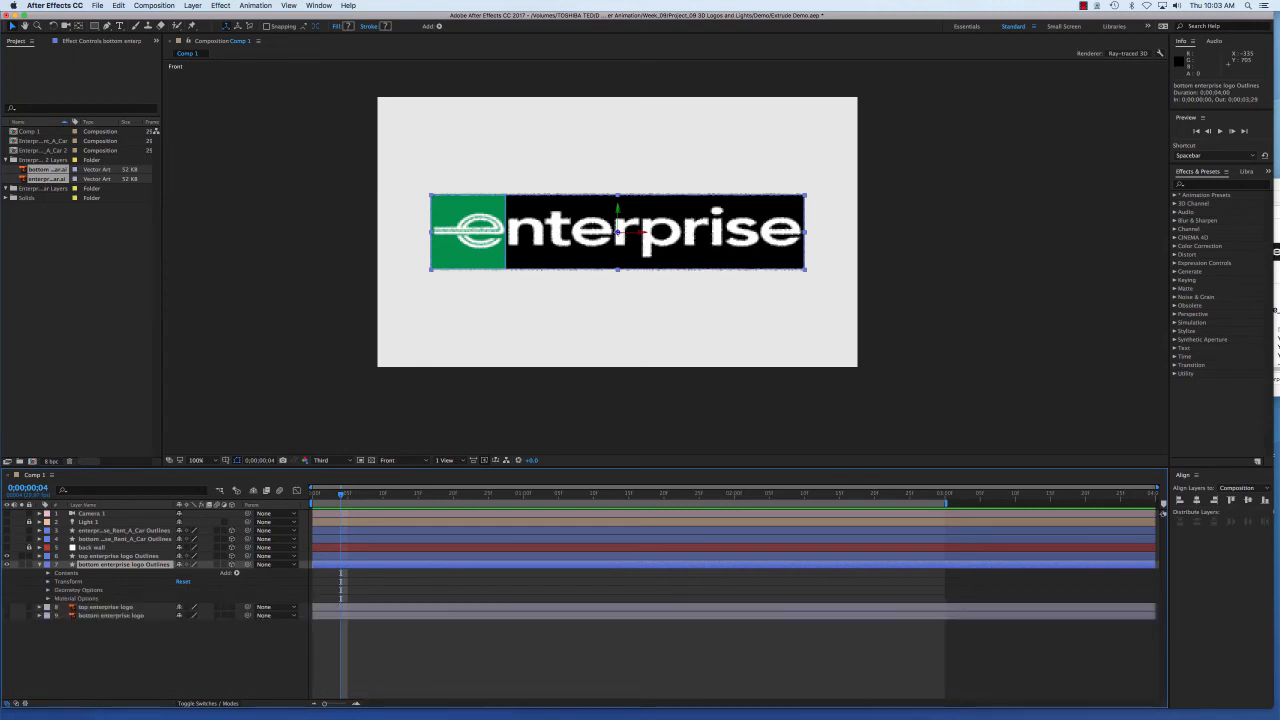
# In the Top view, set the Extrusion Depth of the bottom enterprise logo outlines to 25
pyautogui.click(48, 589)
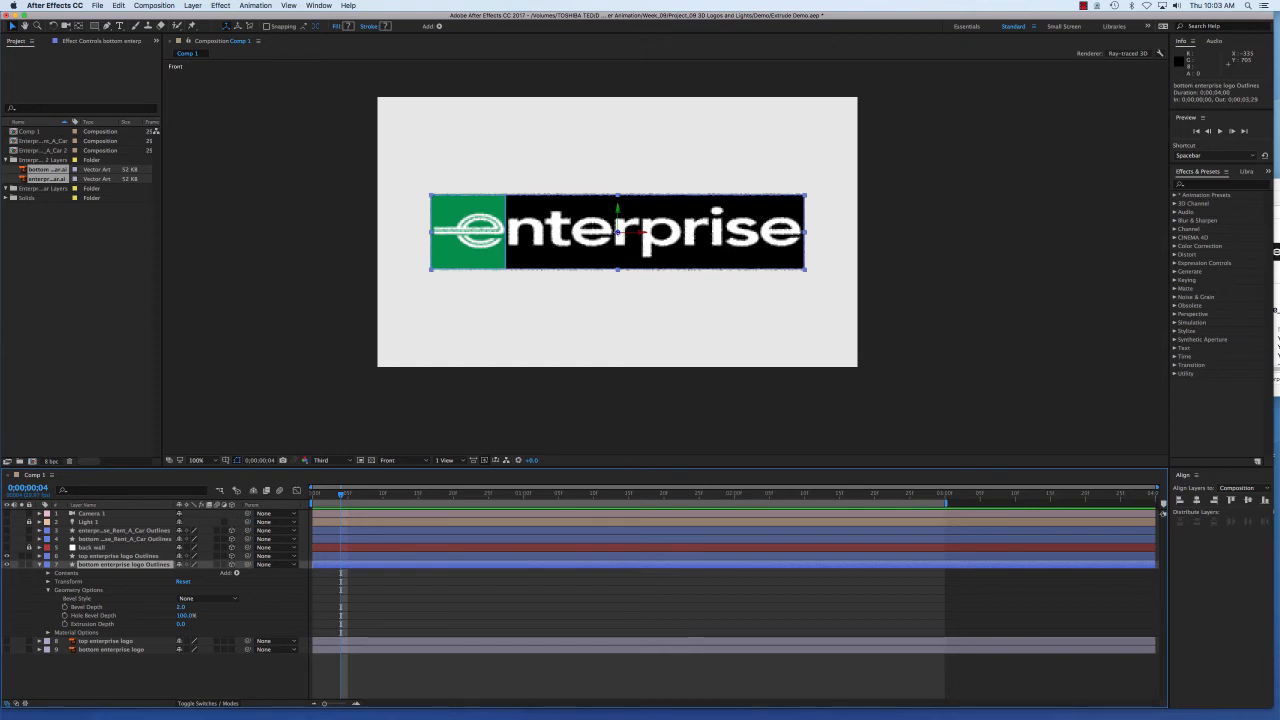
pyautogui.click(181, 624)
pyautogui.click(392, 460)
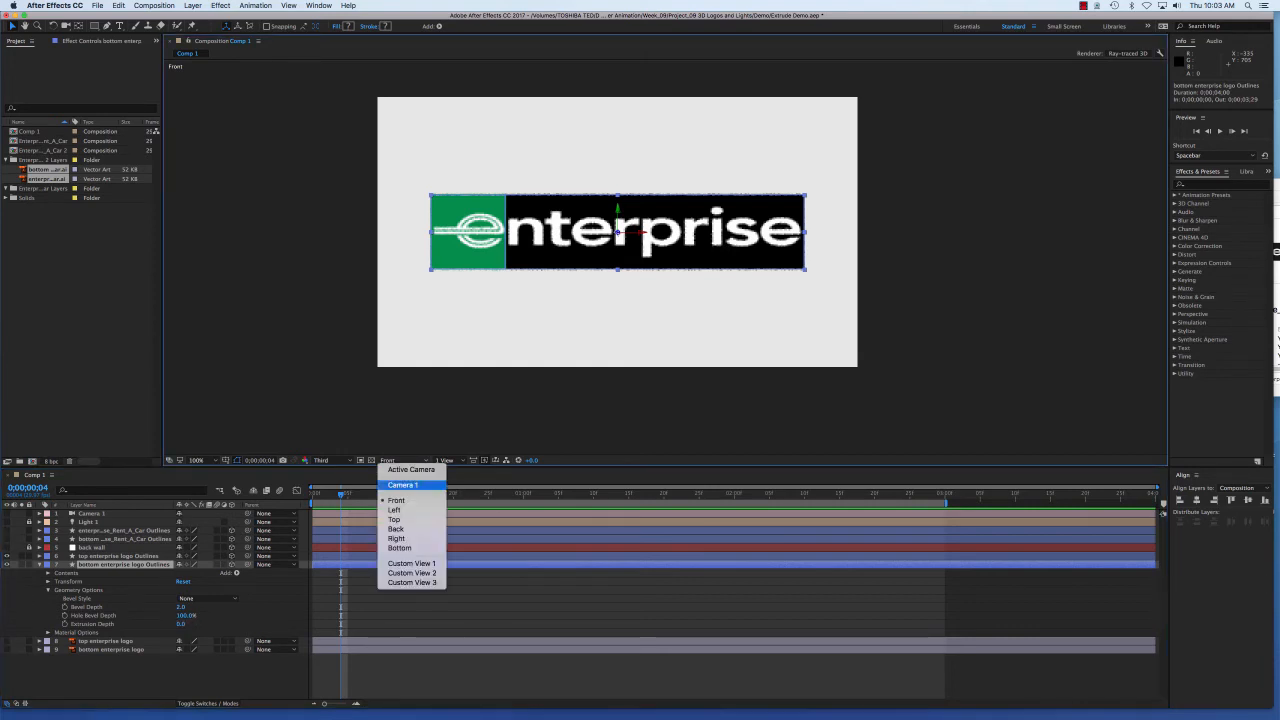
pyautogui.click(394, 519)
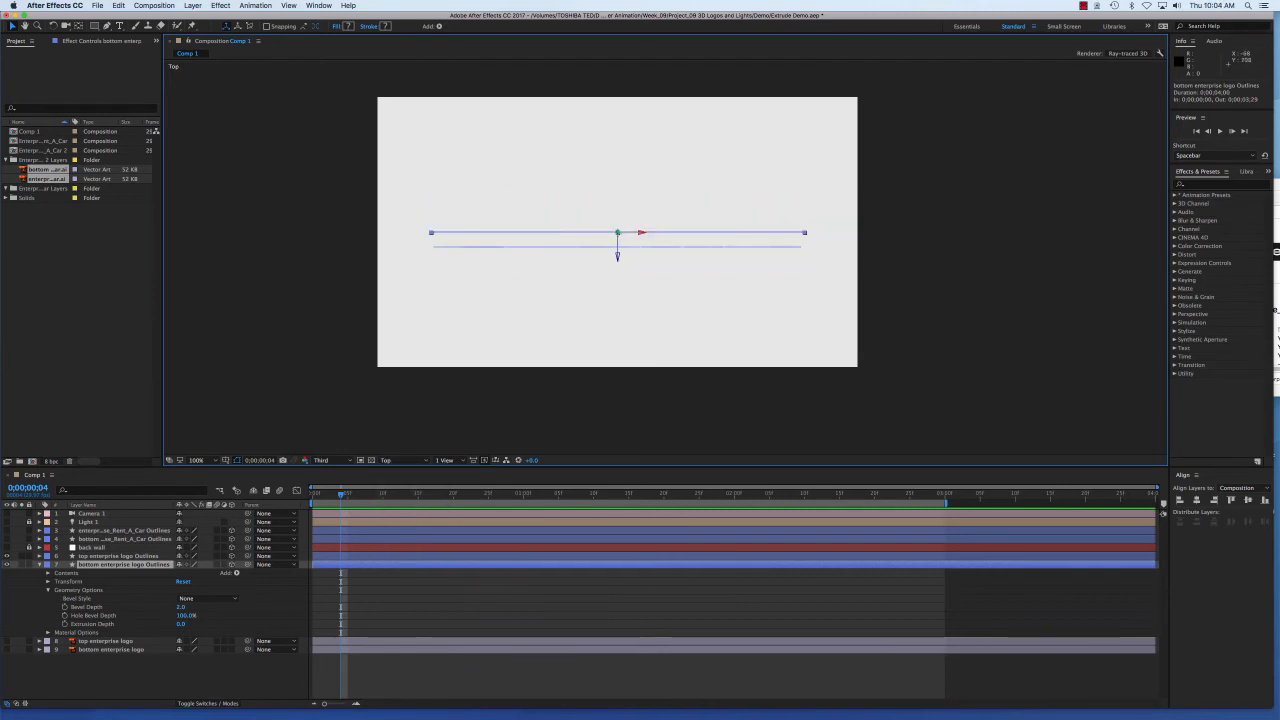
pyautogui.click(181, 624)
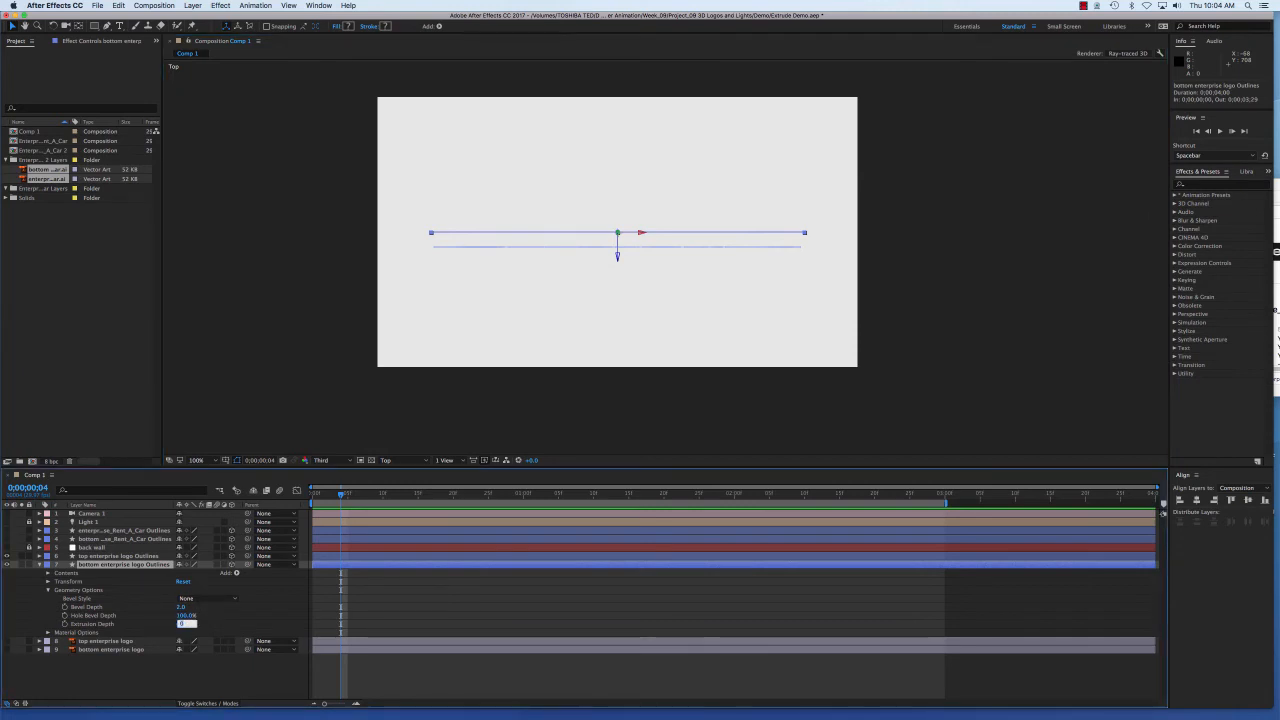
pyautogui.write('25')
pyautogui.press('Tab')
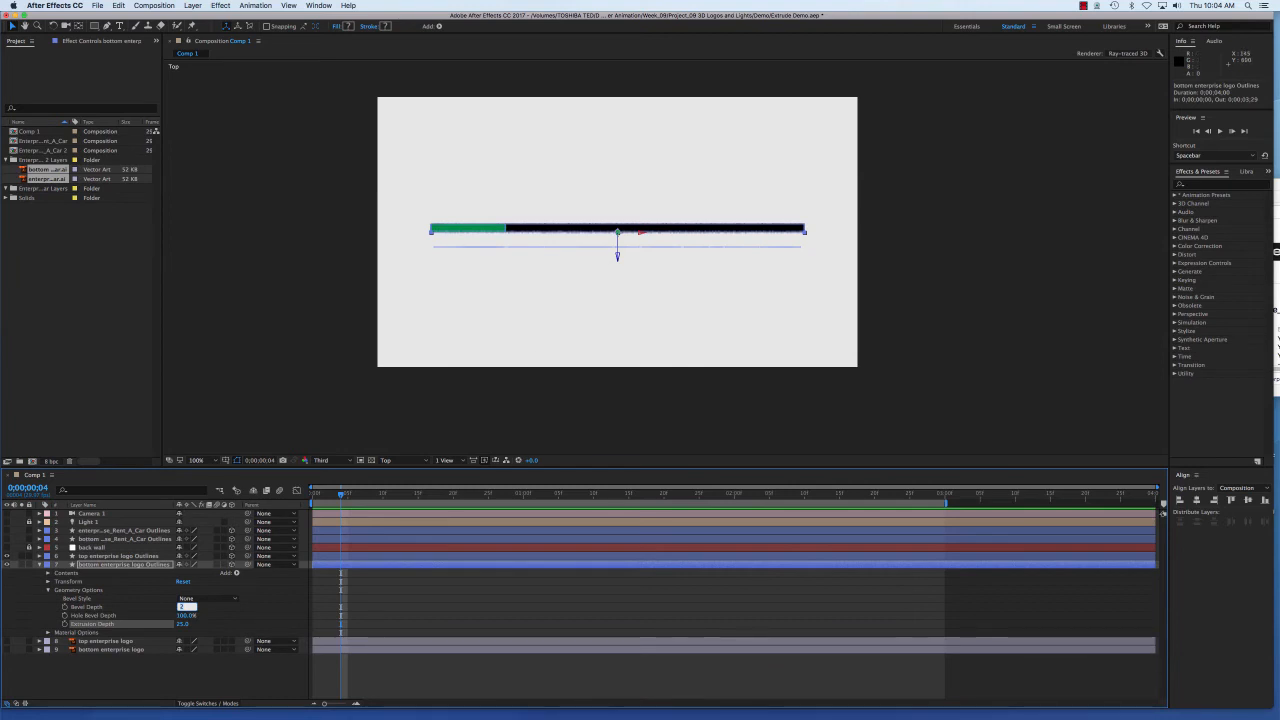
pyautogui.click(197, 670)
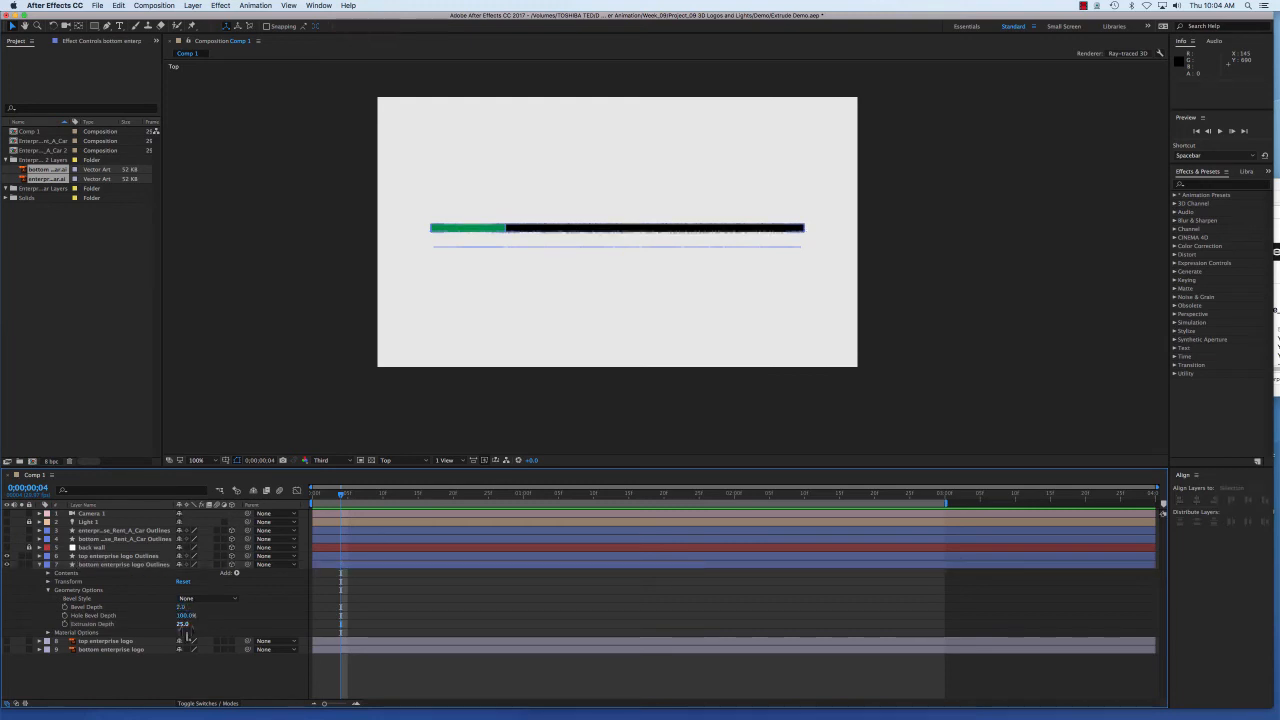
# Increase the Extrusion Depth of the bottom enterprise logo outlines to 47 and check the available bevel styles, keeping None
pyautogui.moveTo(184, 626); pyautogui.dragTo(206, 626)
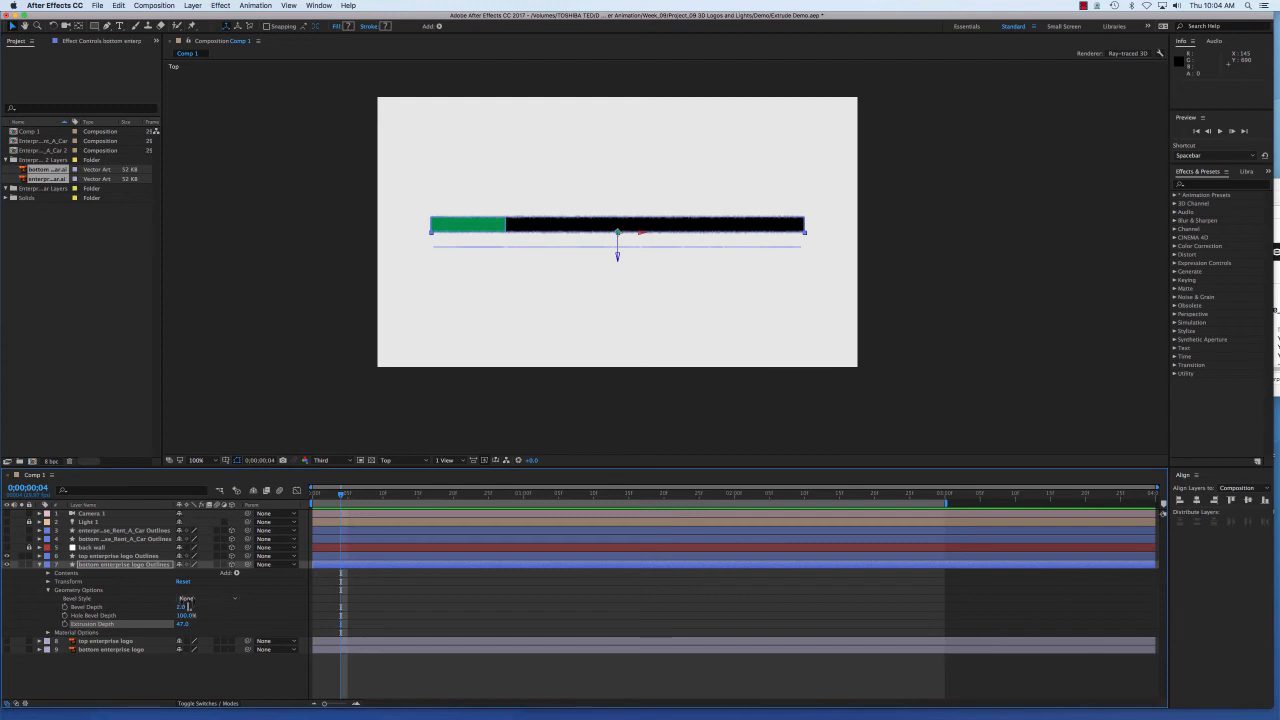
pyautogui.click(188, 598)
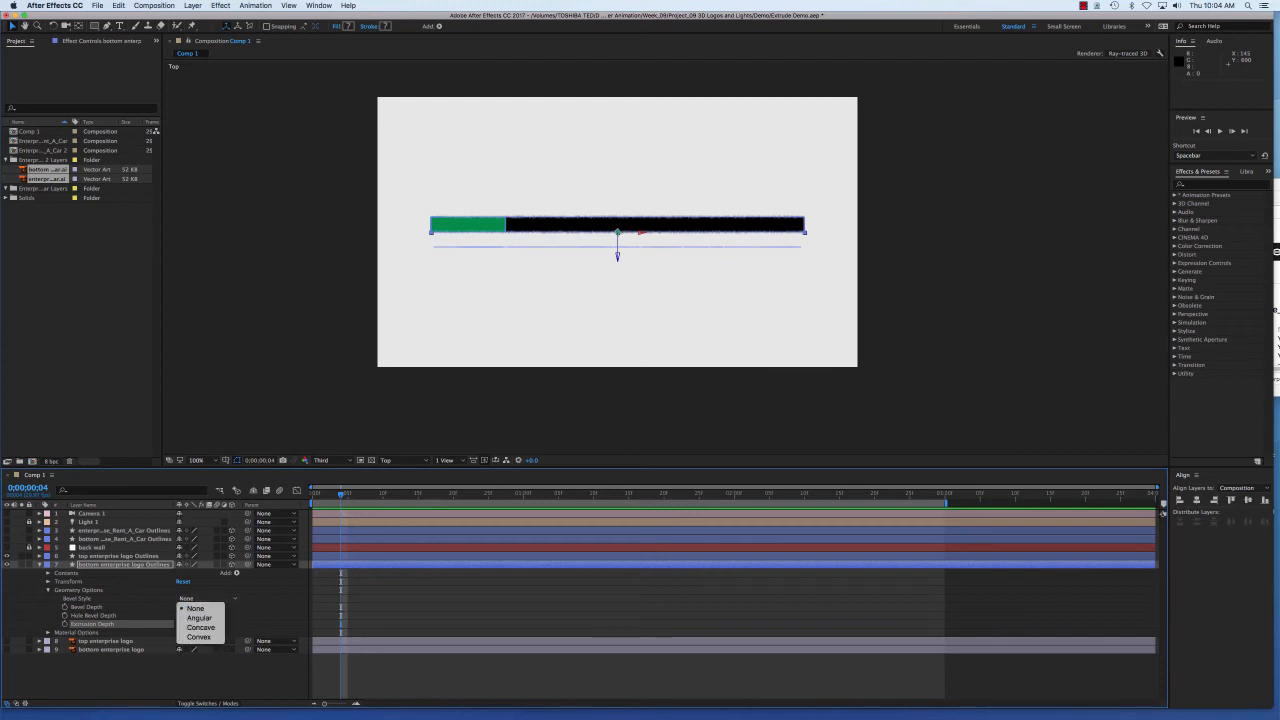
pyautogui.press('Escape')
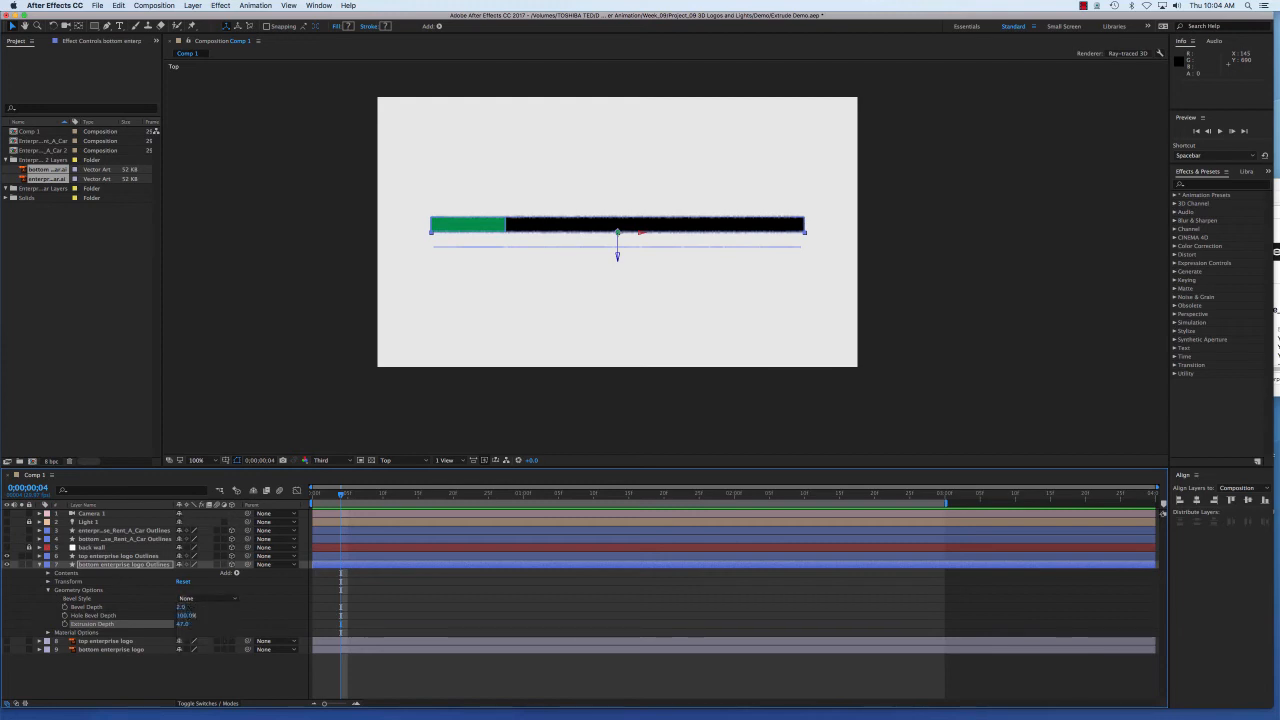
pyautogui.click(40, 565)
# Extrude the top enterprise logo outlines to an Extrusion Depth of 20 in their Geometry Options
pyautogui.click(118, 556)
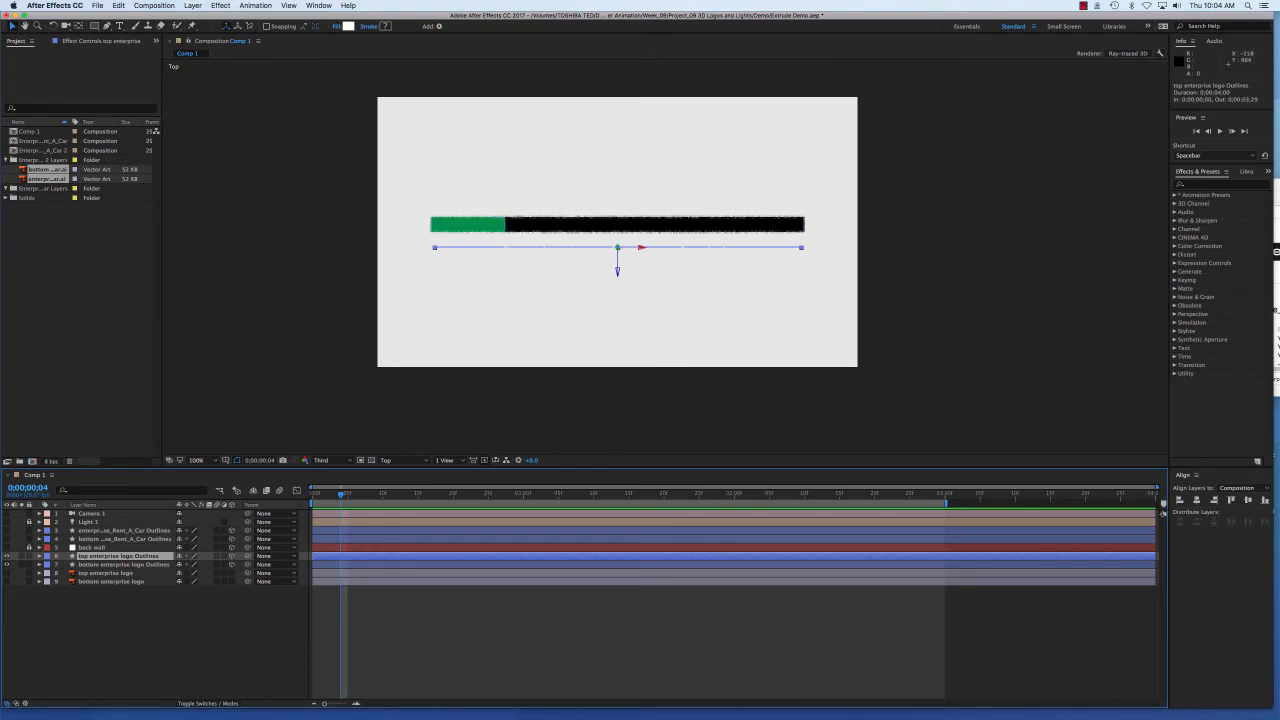
pyautogui.click(39, 556)
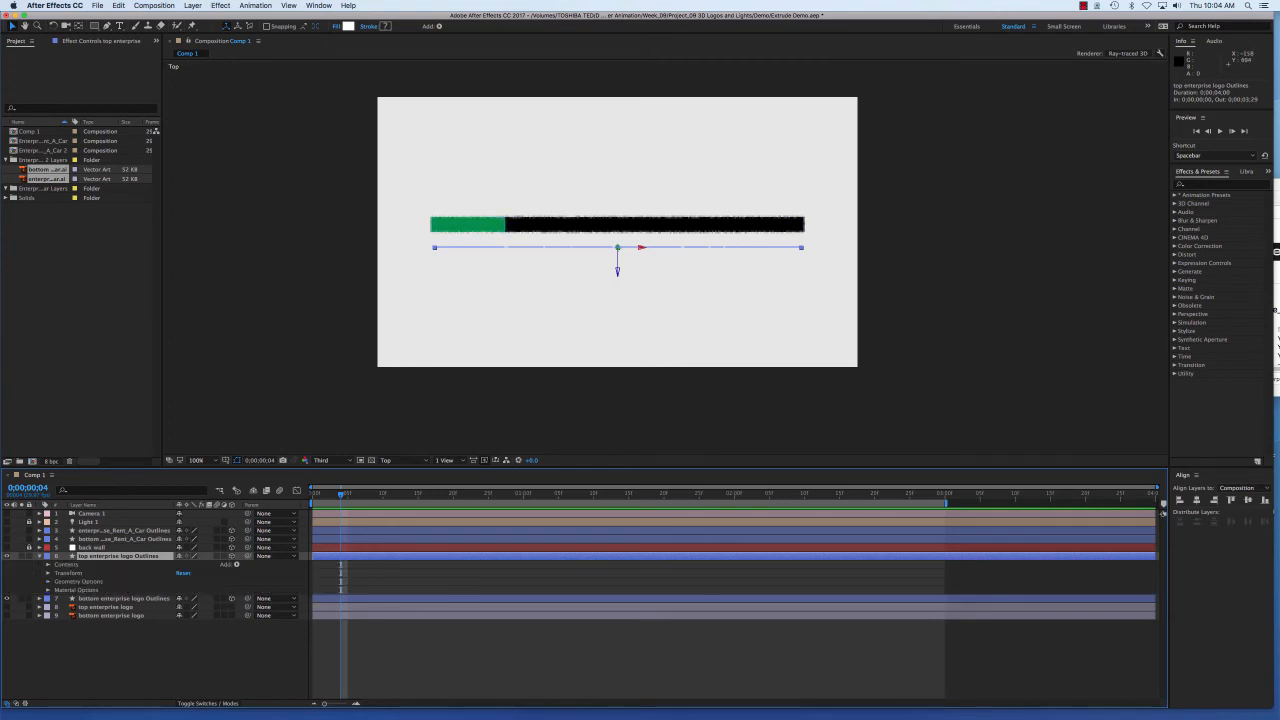
pyautogui.click(48, 581)
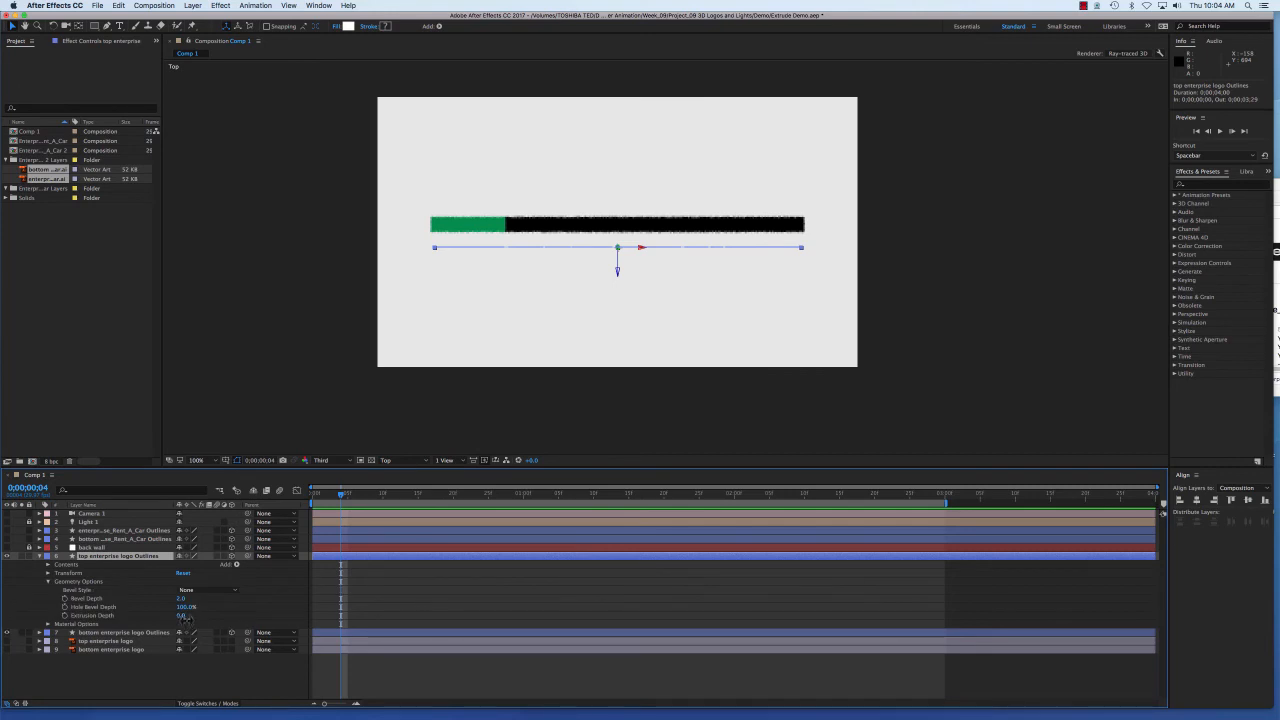
pyautogui.moveTo(182, 617); pyautogui.dragTo(195, 619)
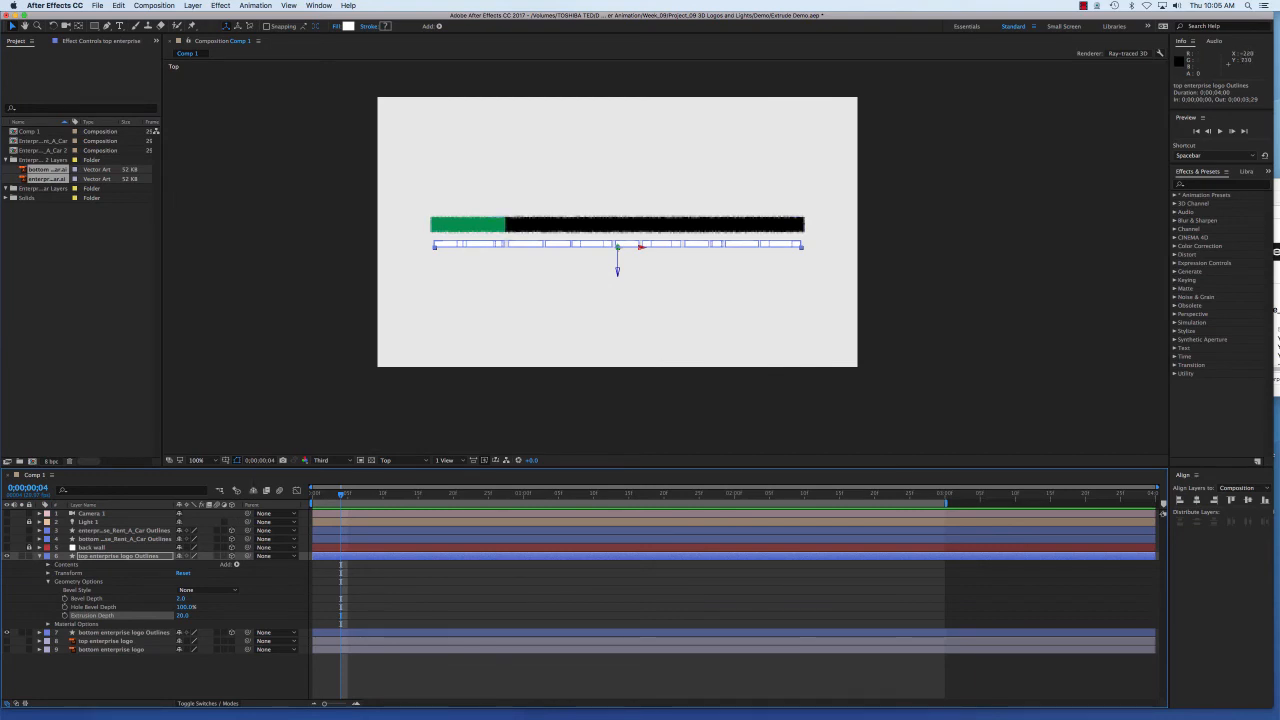
# Give the top enterprise logo outlines a Convex bevel style and view the result from the front
pyautogui.click(192, 590)
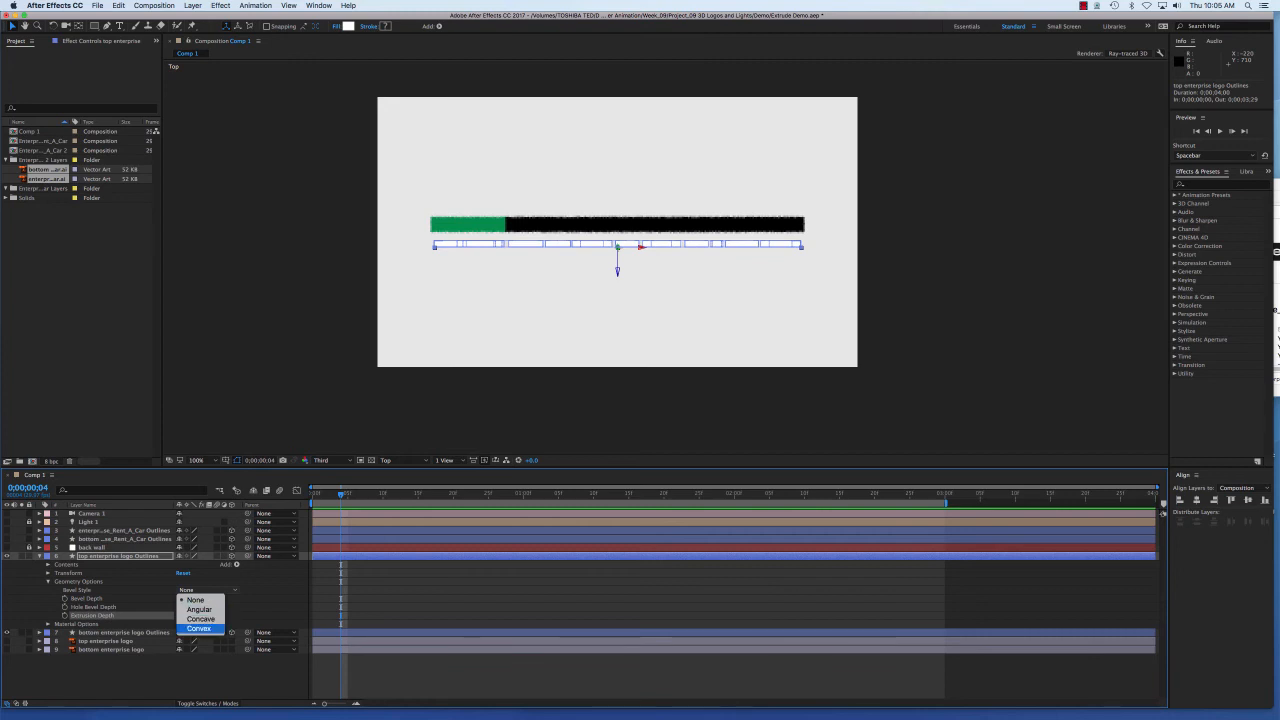
pyautogui.click(199, 628)
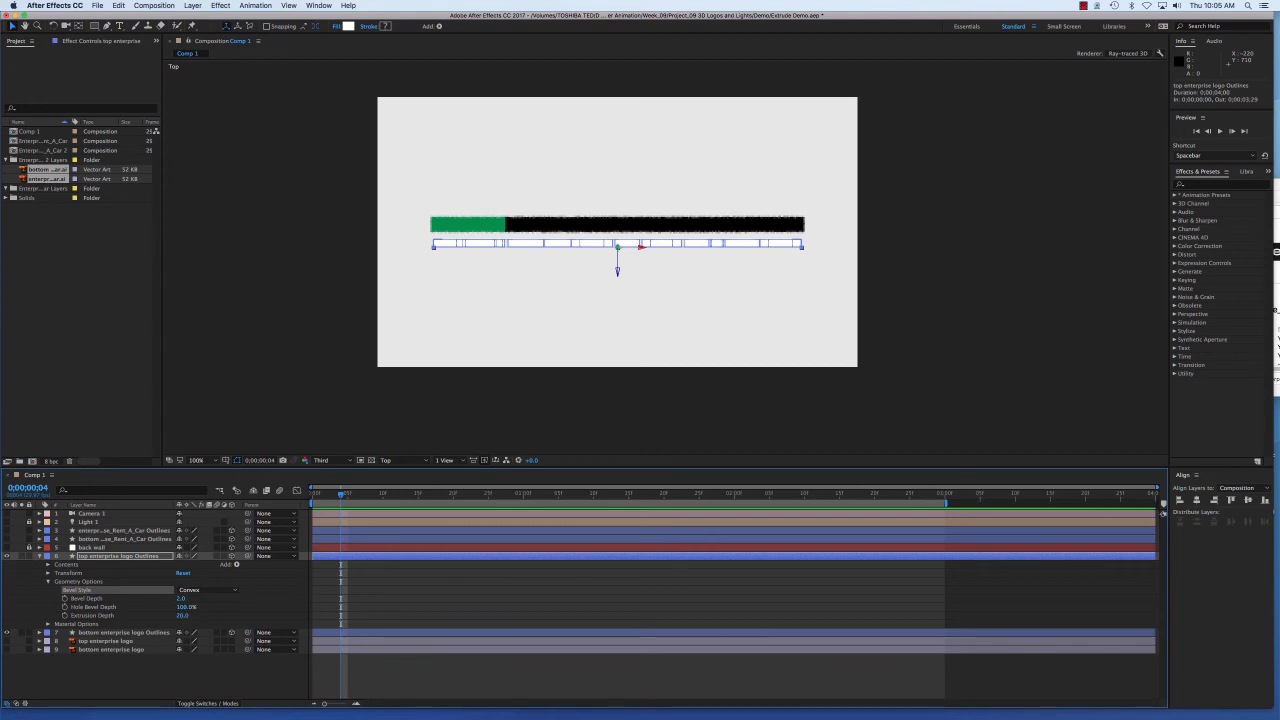
pyautogui.click(385, 460)
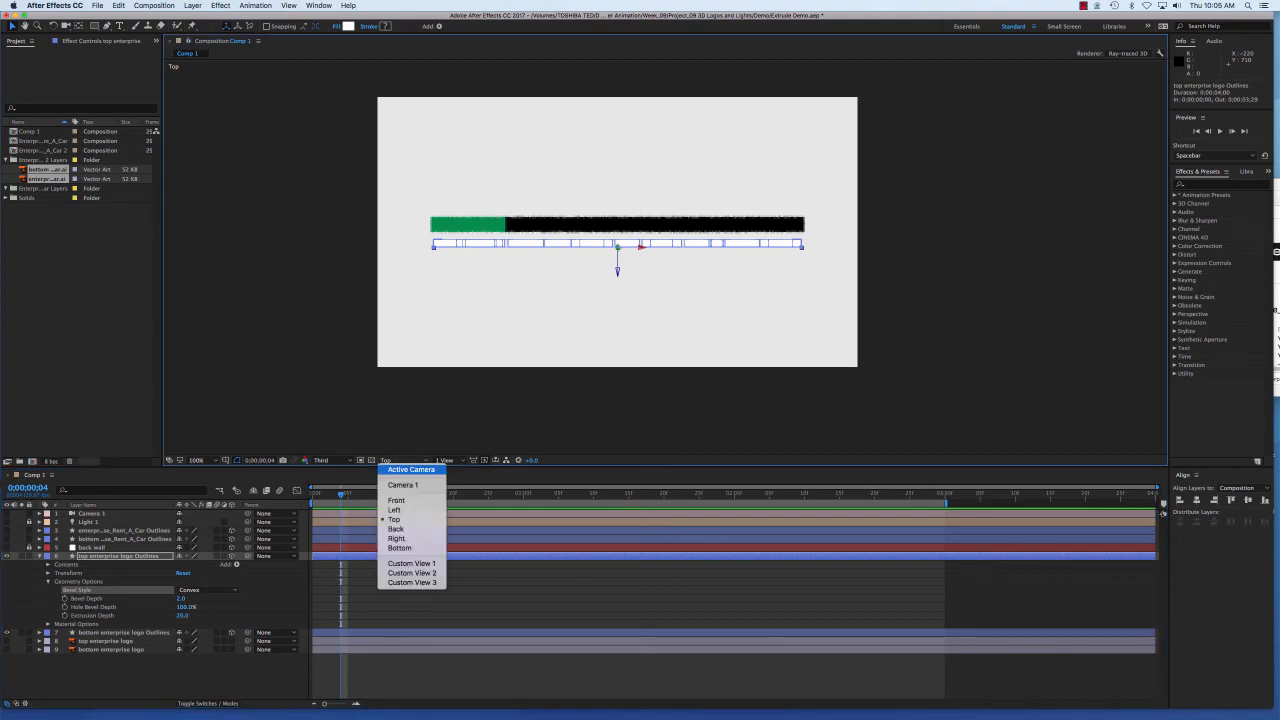
pyautogui.click(396, 500)
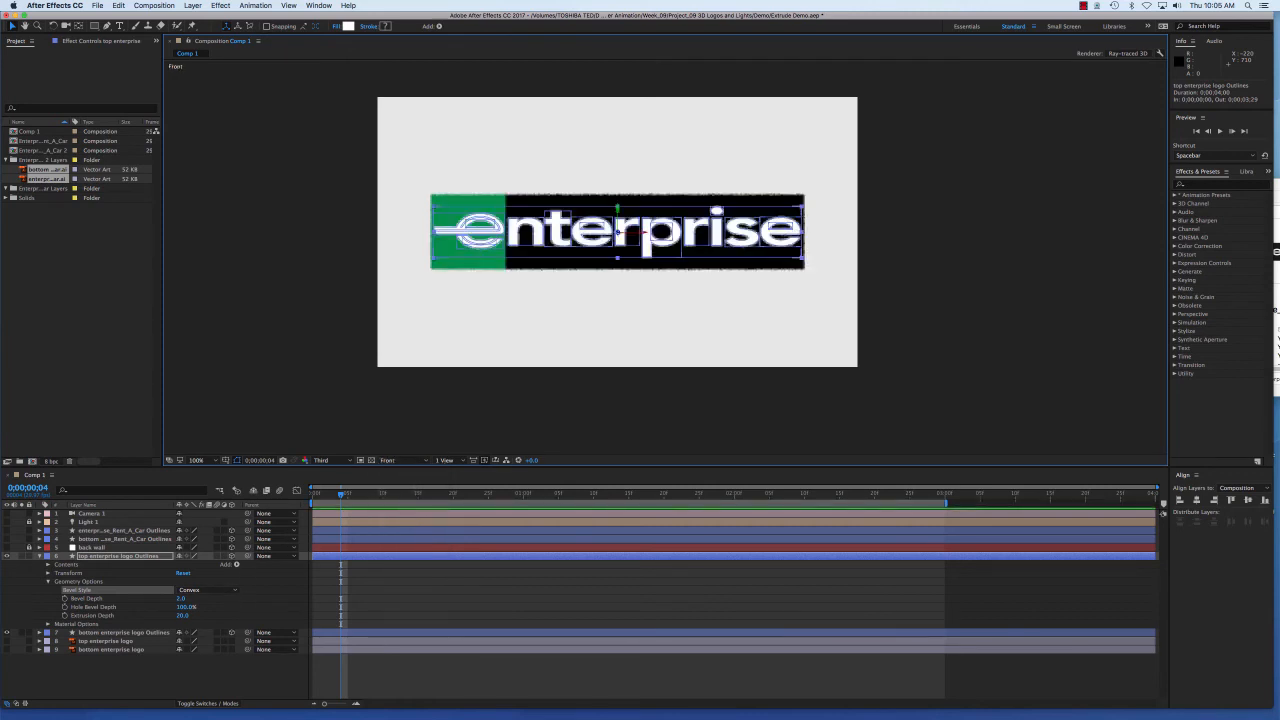
# Set the Bevel Depth of the top enterprise logo outlines to 3 and collapse the layer's properties
pyautogui.click(182, 600)
pyautogui.moveTo(185, 600); pyautogui.dragTo(188, 600)
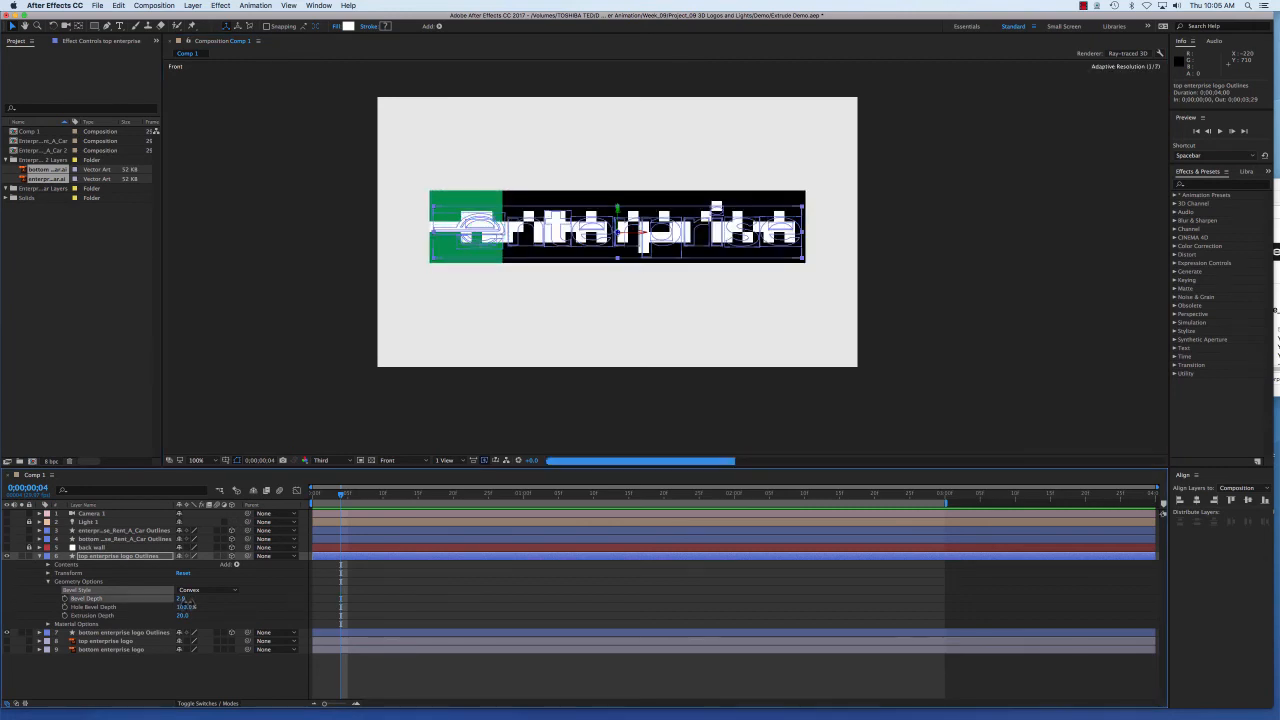
pyautogui.click(186, 600)
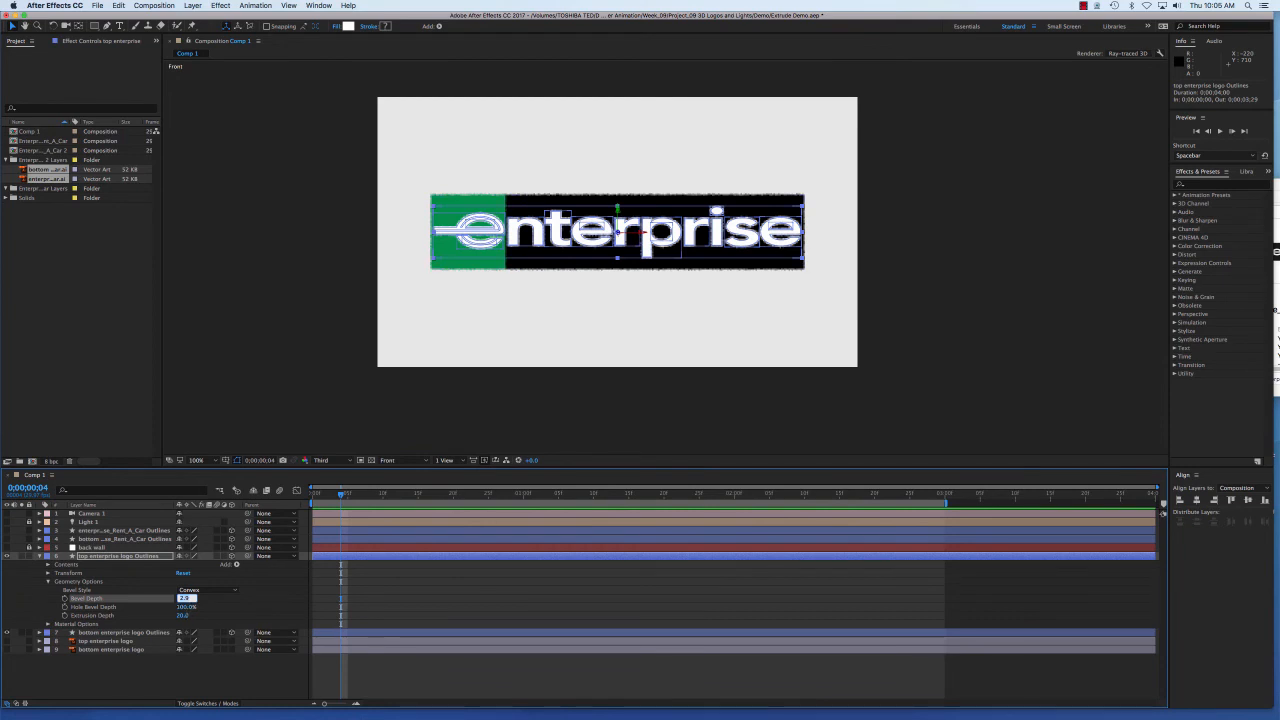
pyautogui.write('1')
pyautogui.press('Tab')
pyautogui.press('F2')
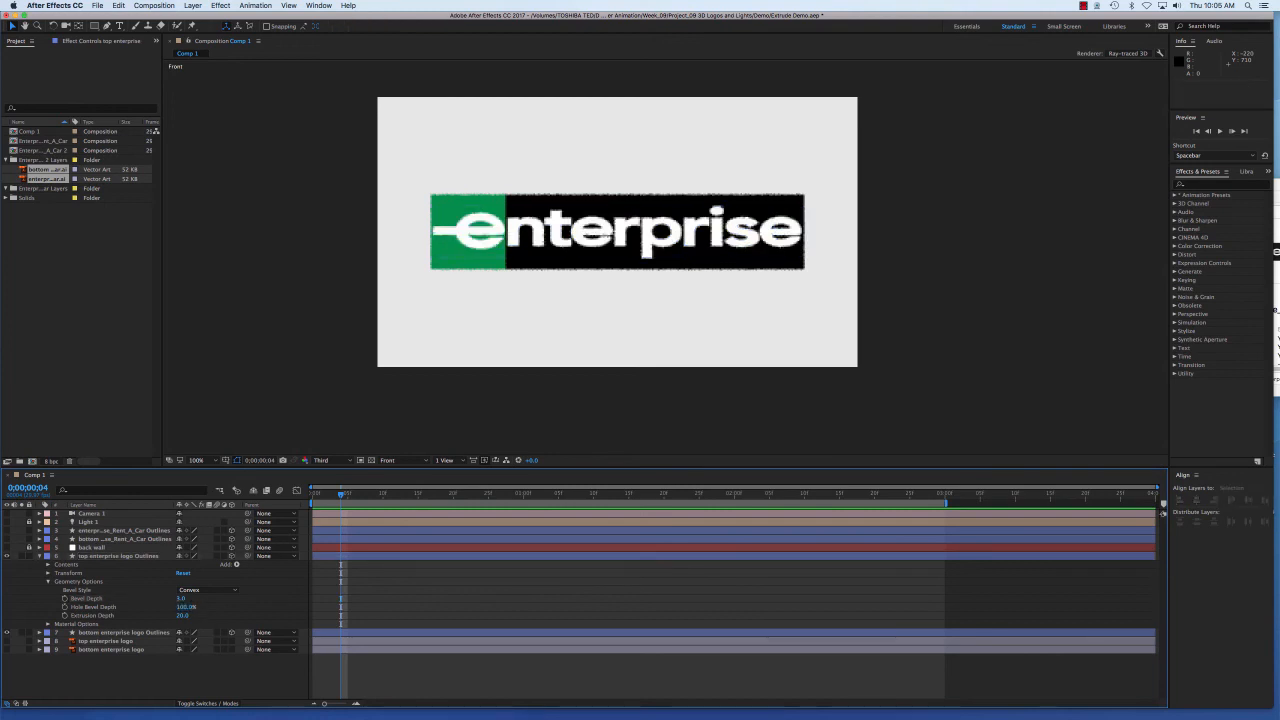
pyautogui.press('u')
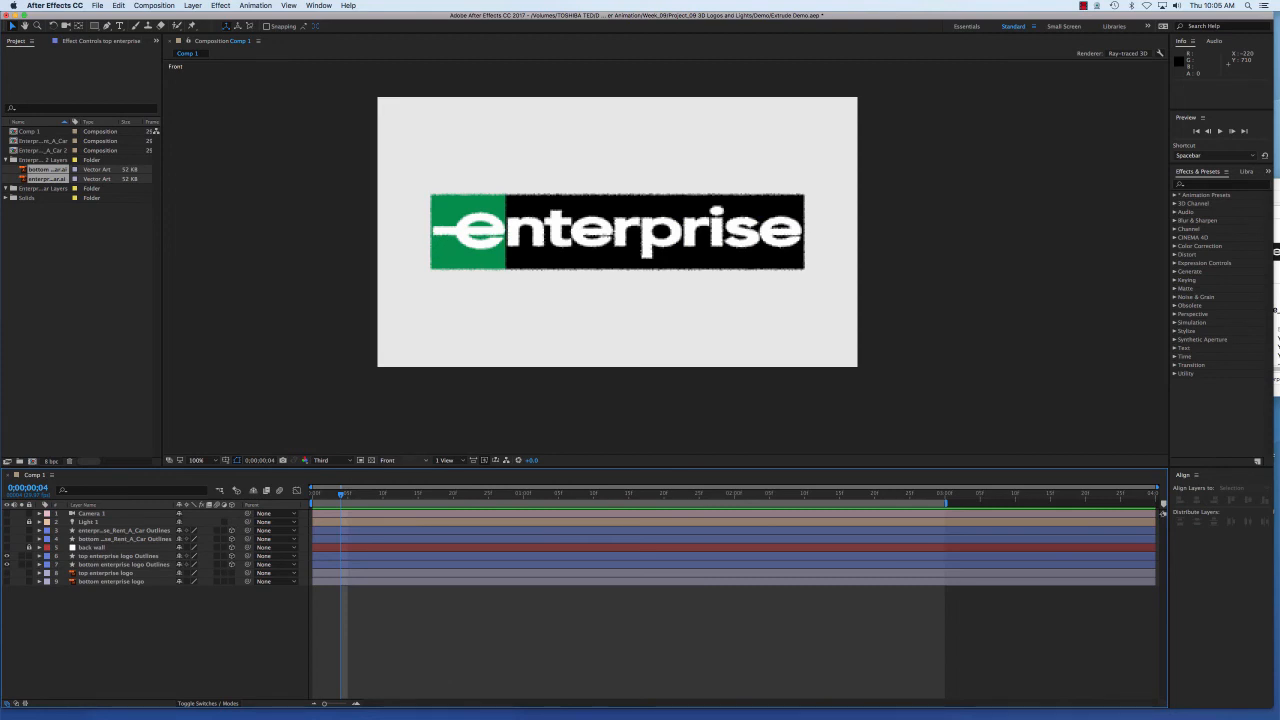
# Set the preview resolution to Full and reduce the Bevel Depth of the top enterprise logo outlines to 1.5, keeping the Convex style
pyautogui.click(322, 460)
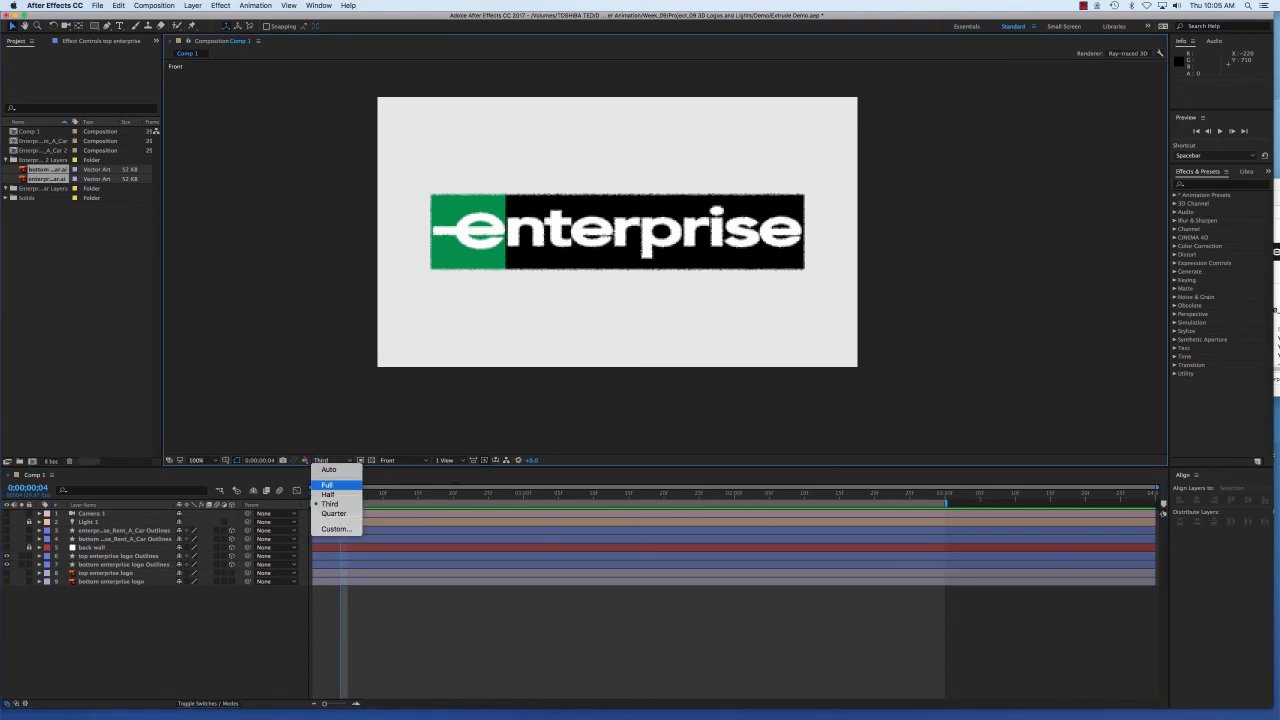
pyautogui.click(327, 484)
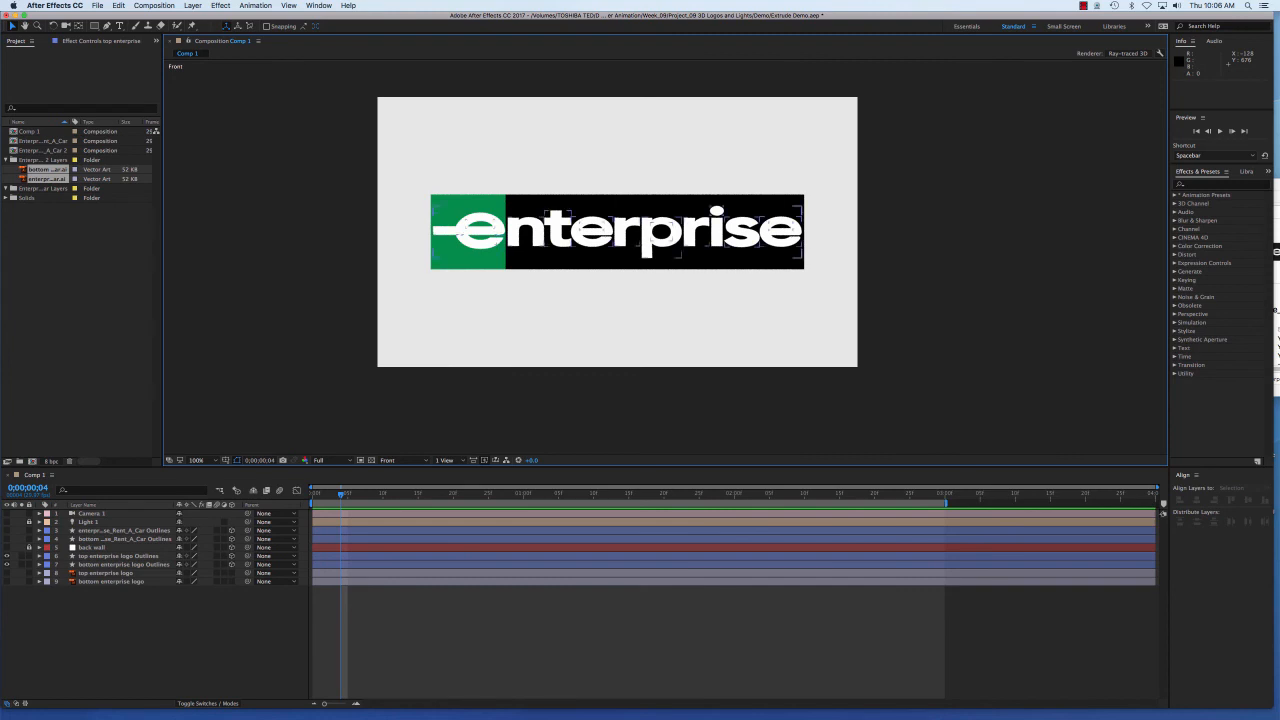
pyautogui.click(39, 556)
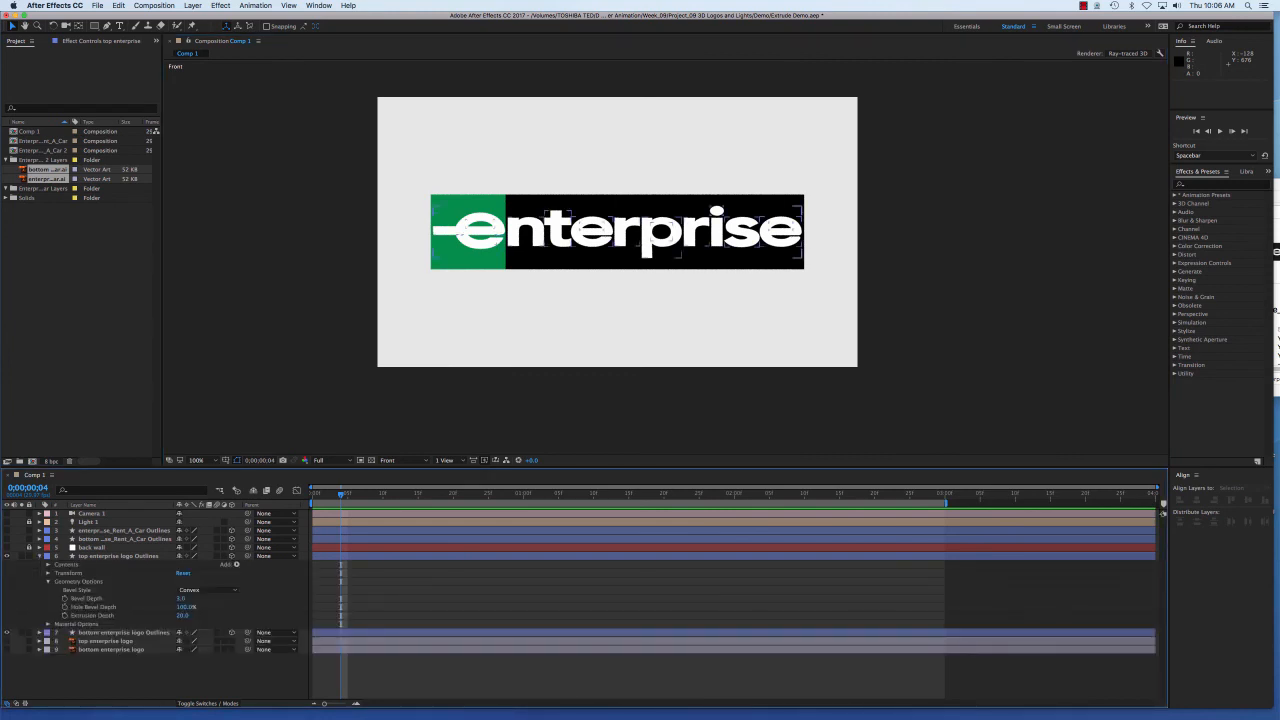
pyautogui.click(200, 590)
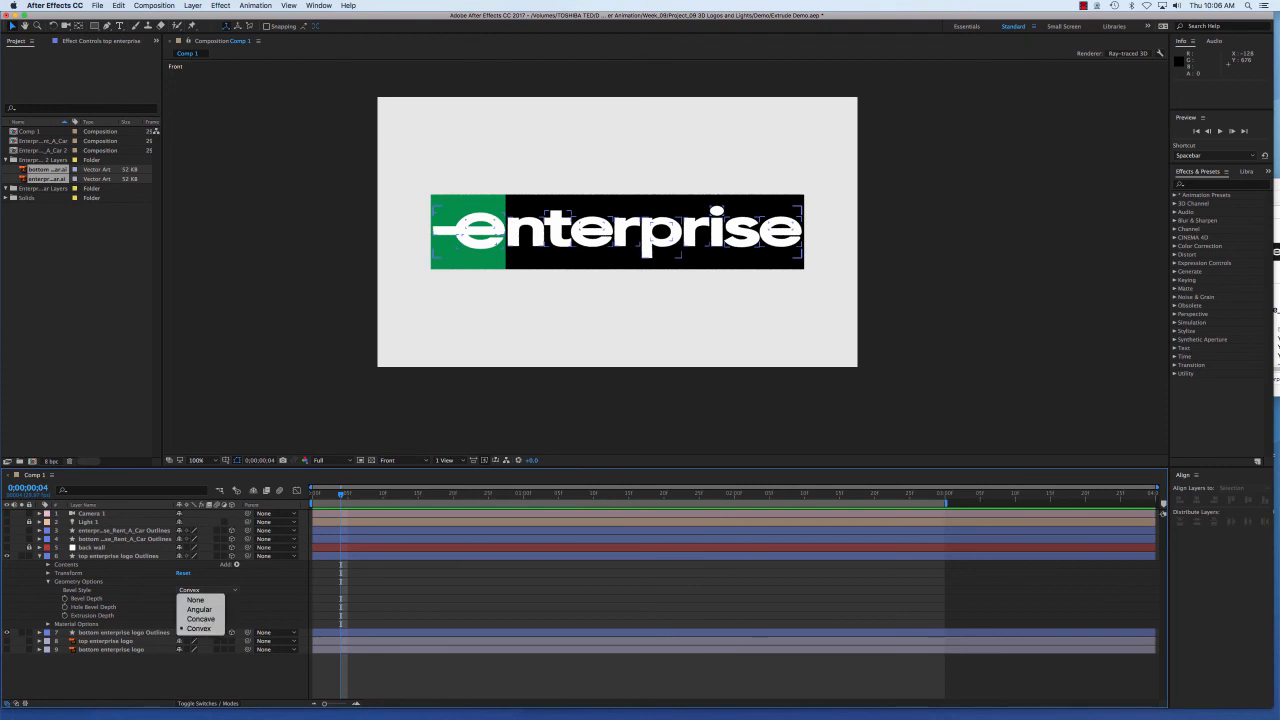
pyautogui.click(199, 628)
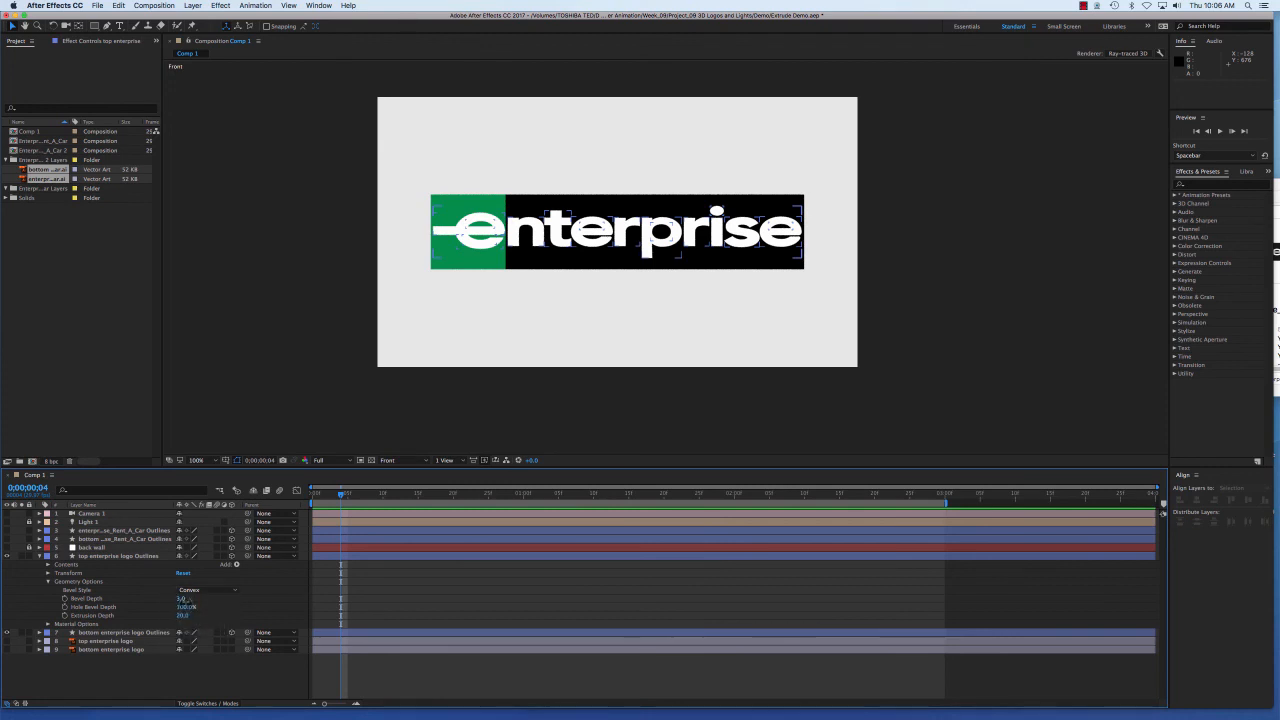
pyautogui.moveTo(180, 600); pyautogui.dragTo(177, 600)
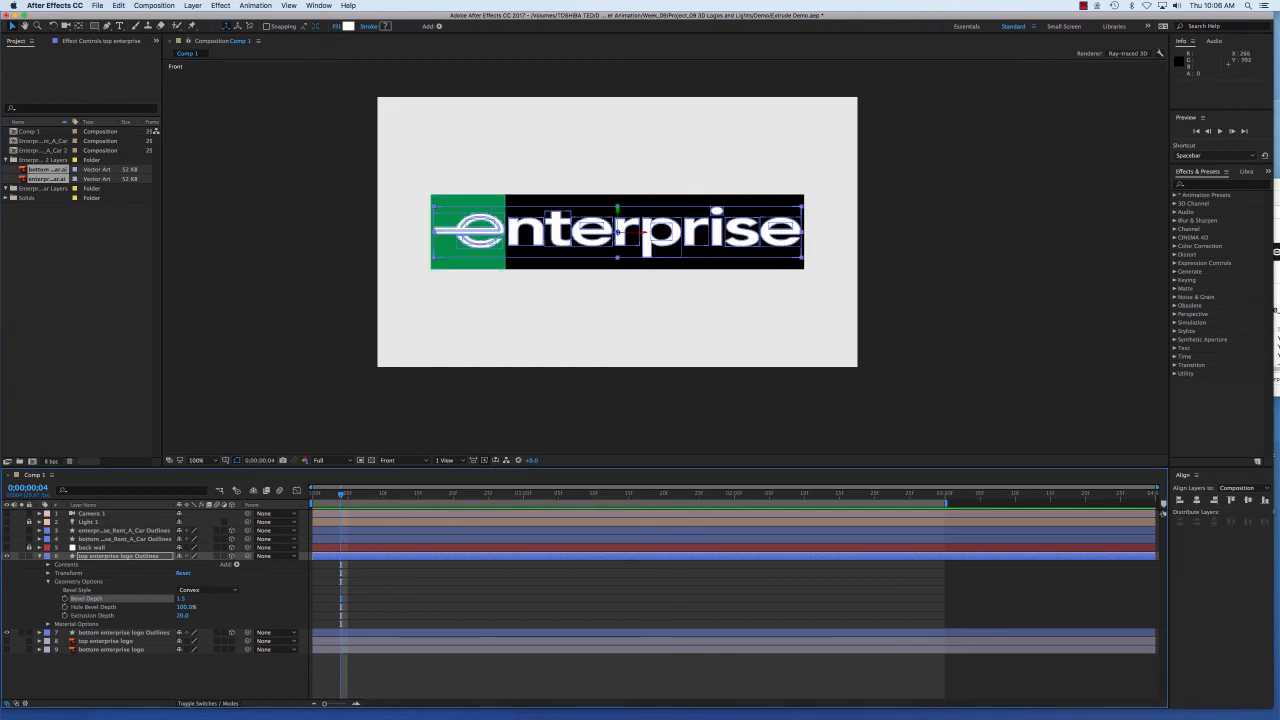
pyautogui.press('u')
pyautogui.press('super+shift+a')
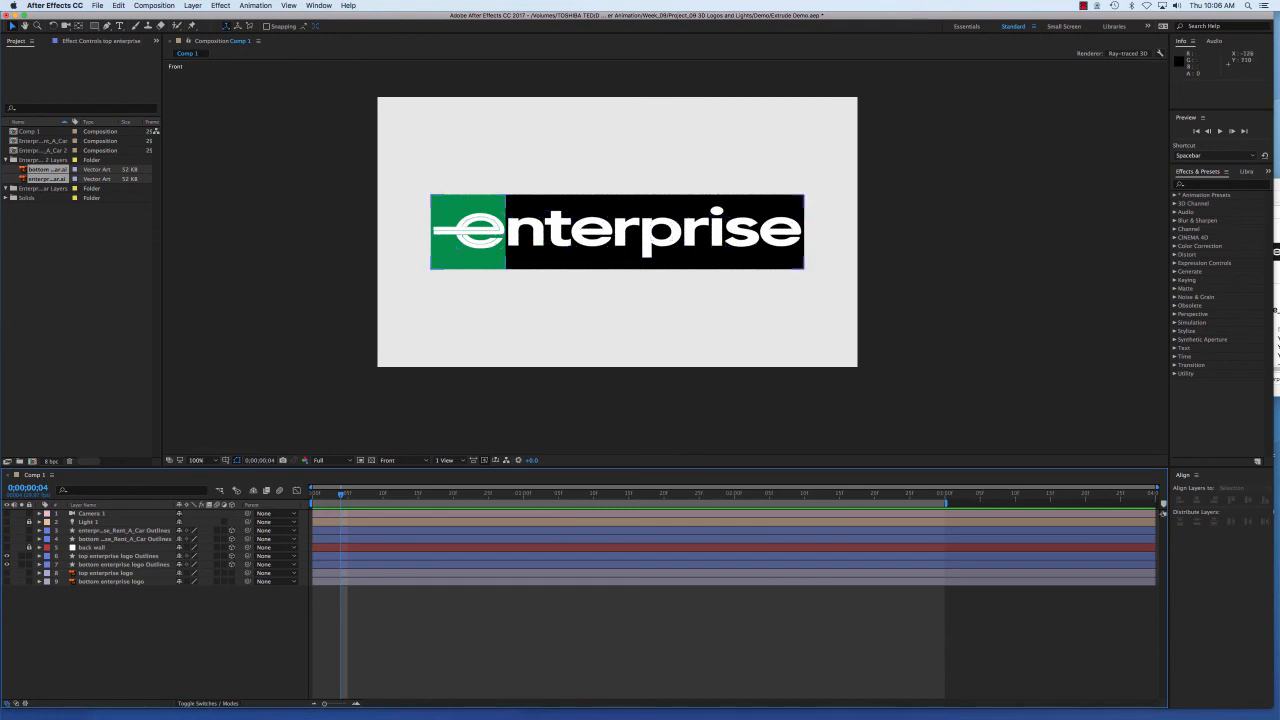
# Change the top enterprise logo outlines to a Concave bevel style with a Bevel Depth of 1
pyautogui.click(39, 556)
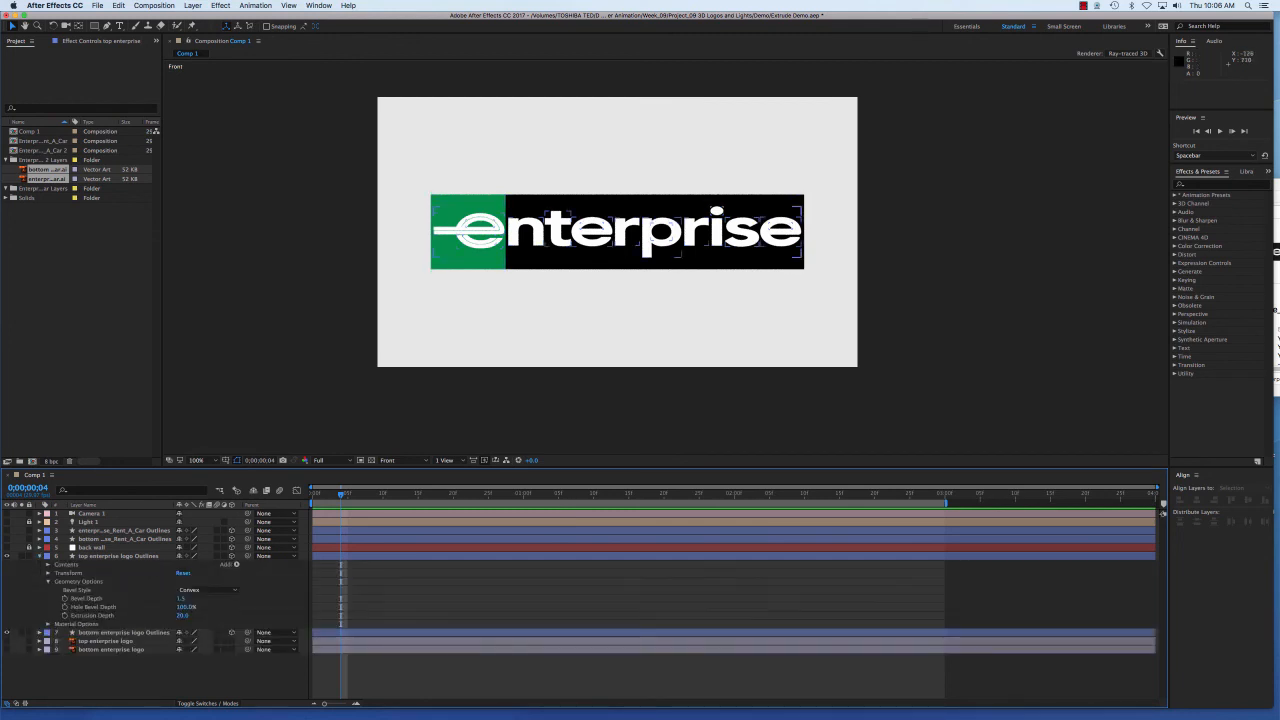
pyautogui.click(205, 590)
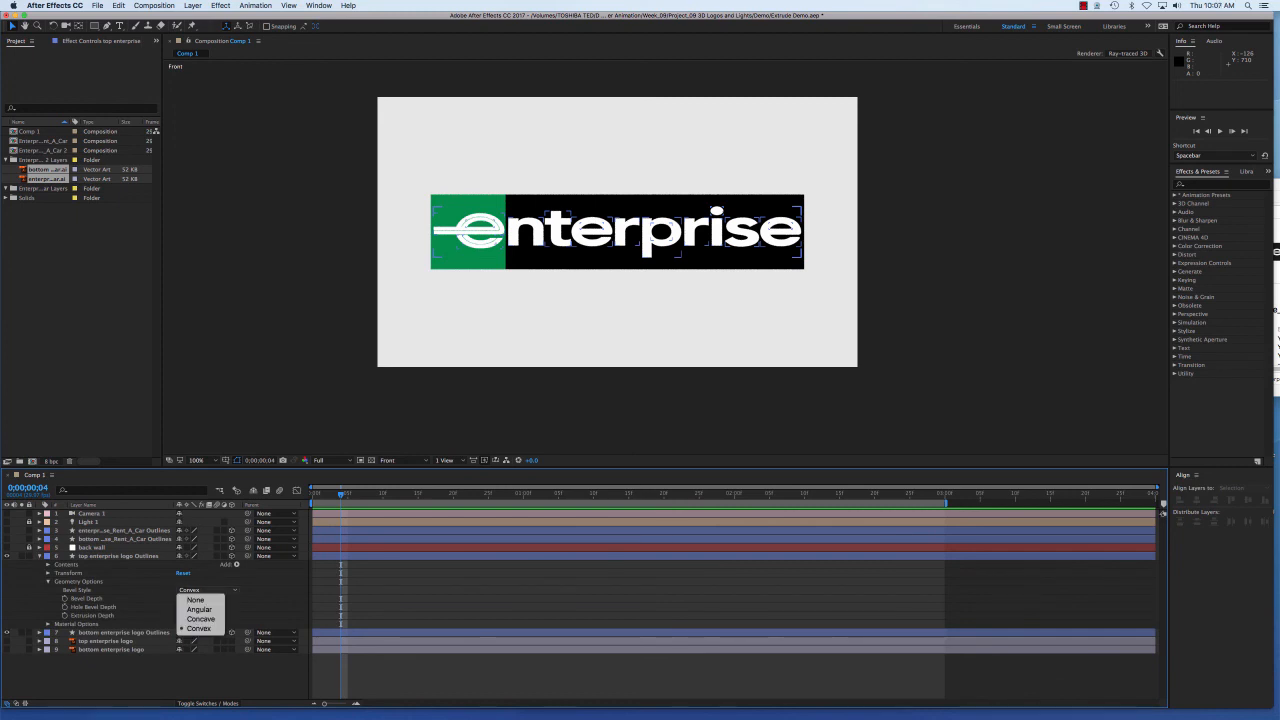
pyautogui.click(200, 618)
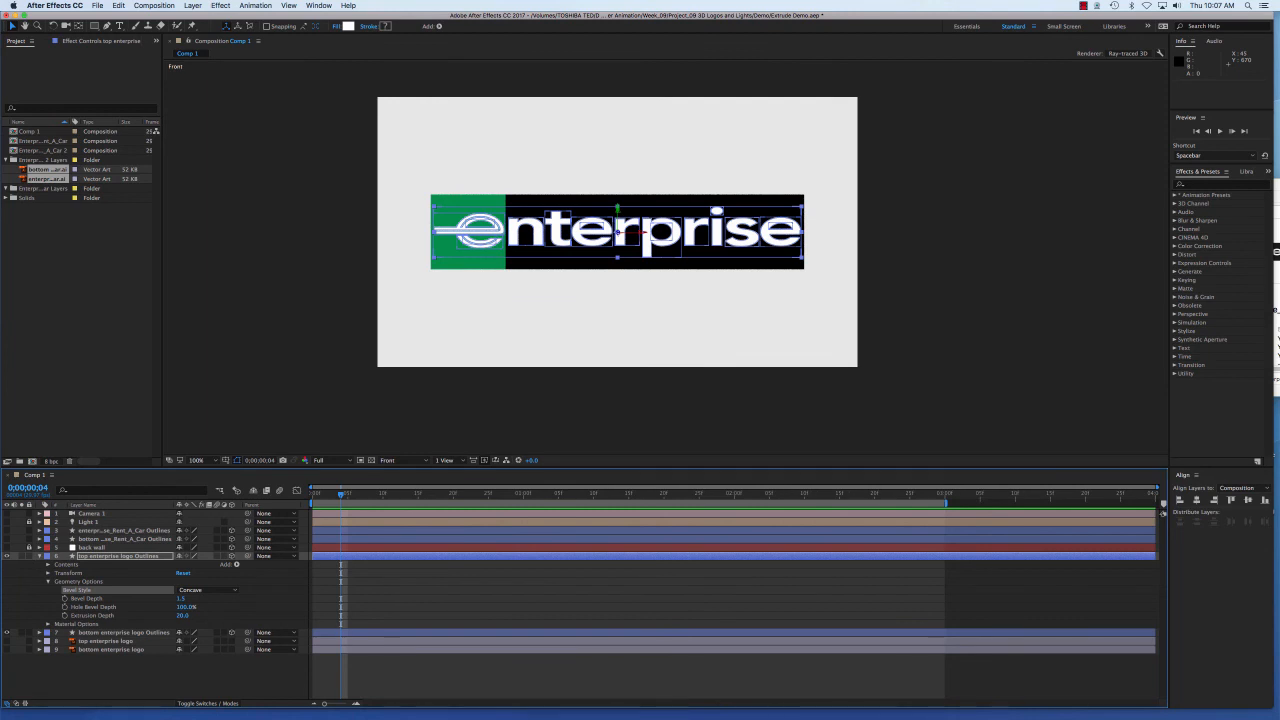
pyautogui.click(372, 451)
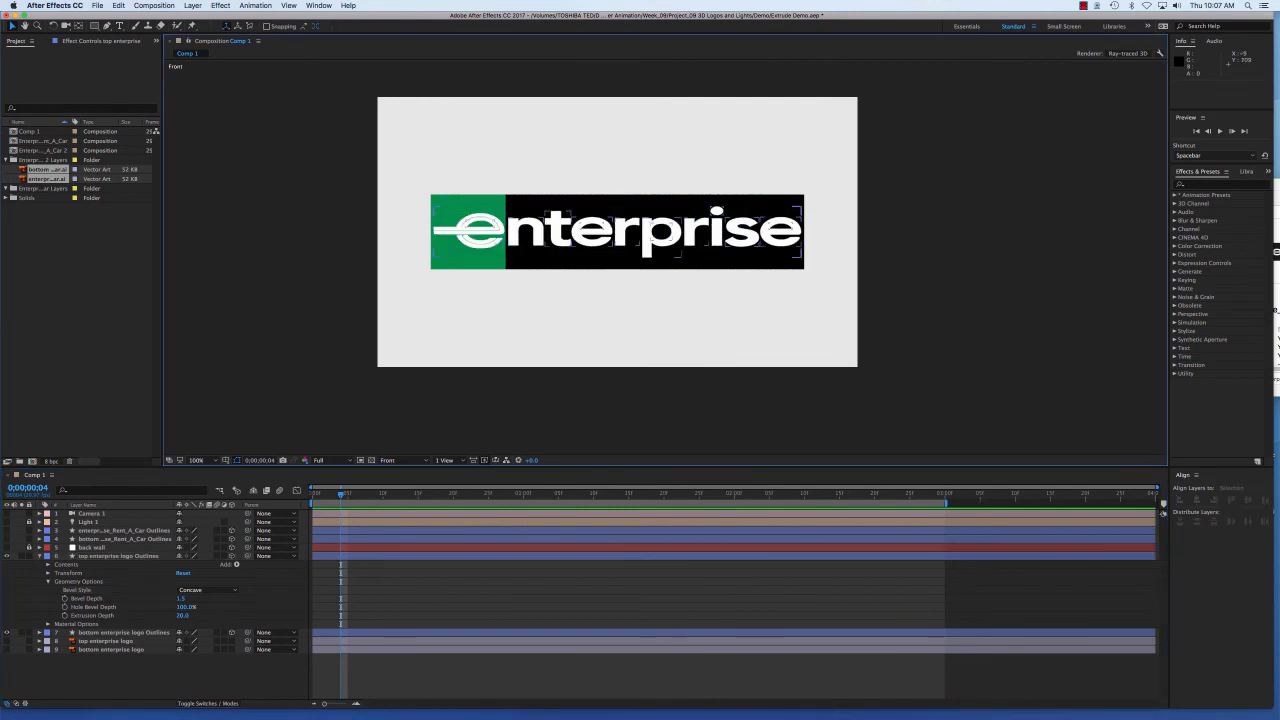
pyautogui.click(181, 598)
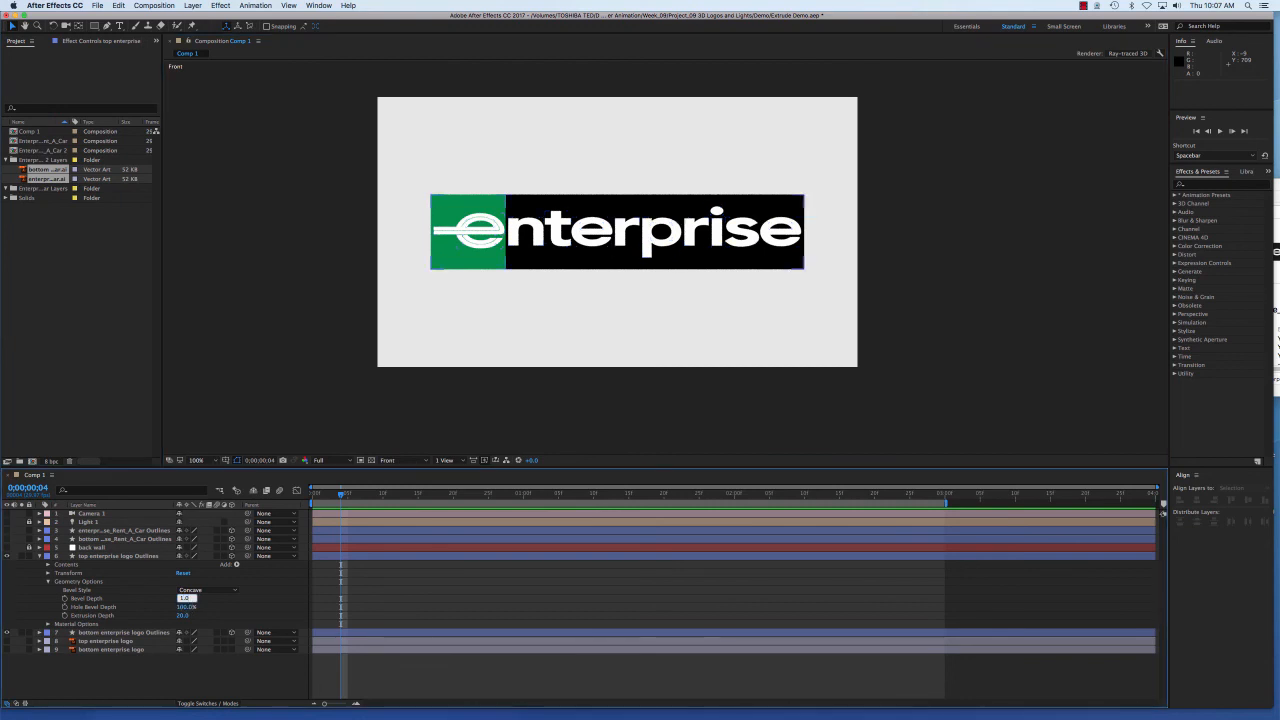
pyautogui.write('1')
pyautogui.press('Return')
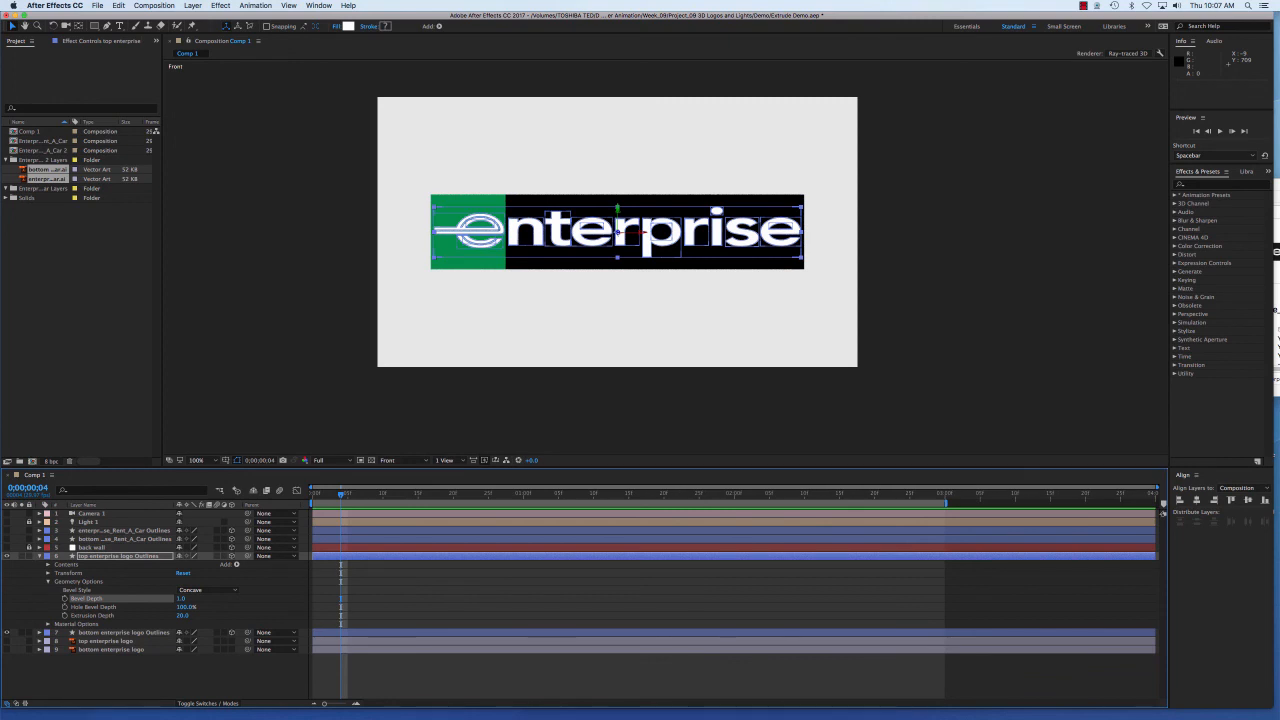
# Switch the bevel style of the top enterprise logo outlines to Angular, deselect the layer and collapse its properties
pyautogui.click(207, 590)
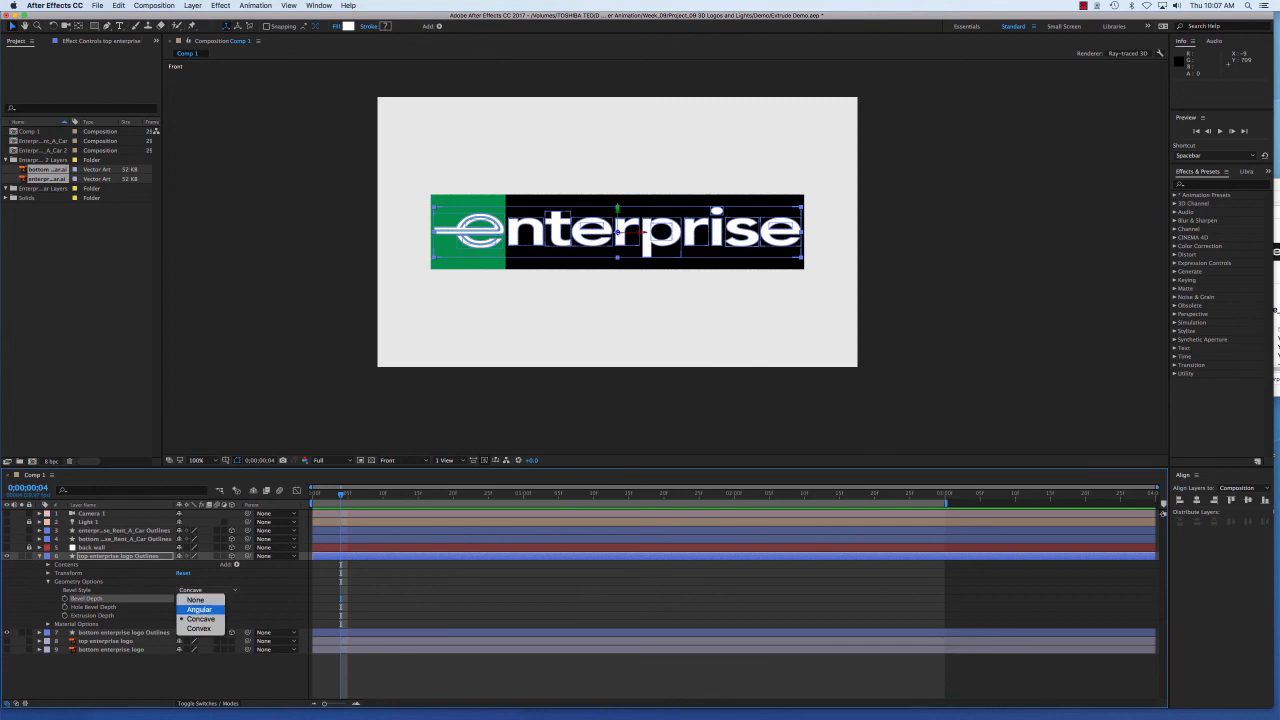
pyautogui.click(199, 609)
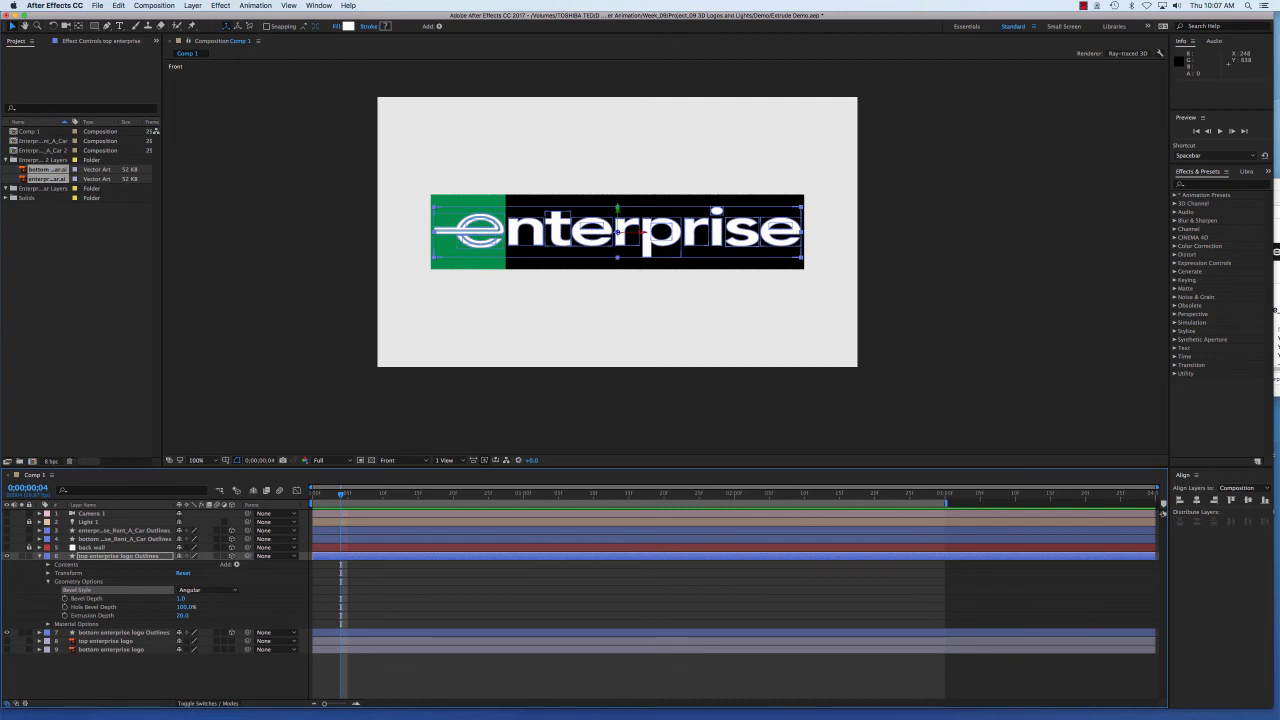
pyautogui.click(502, 416)
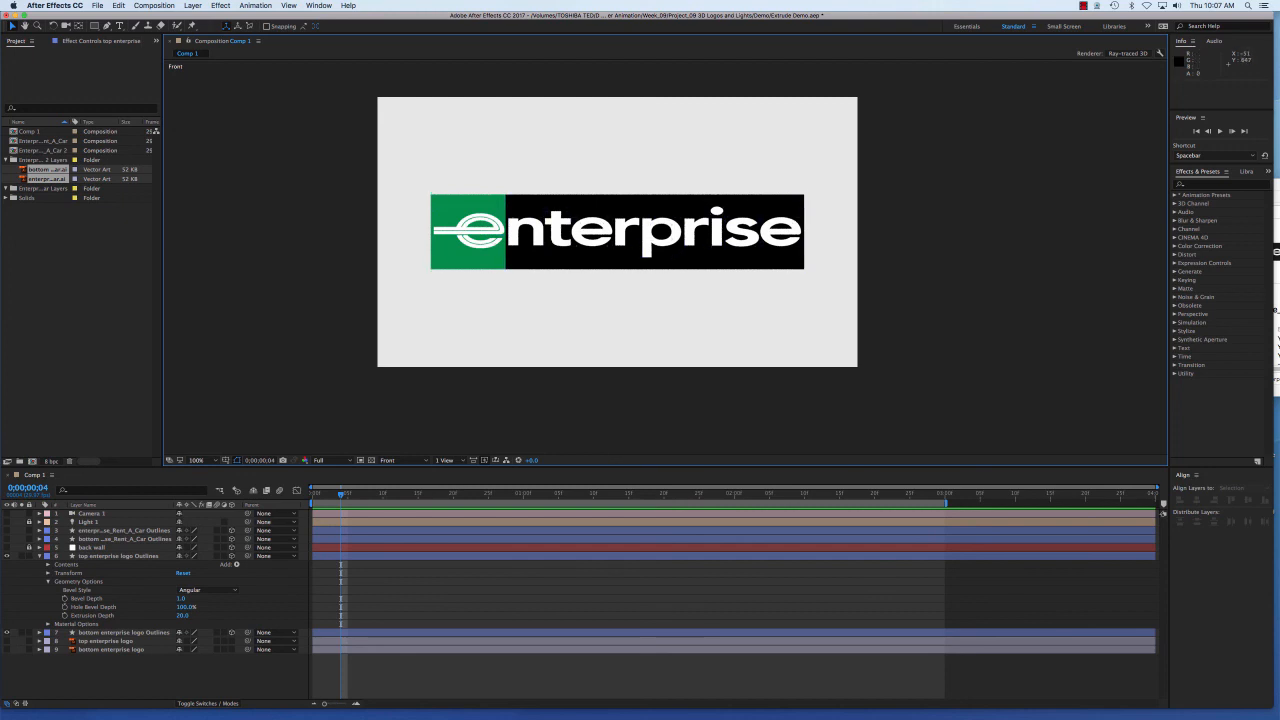
pyautogui.click(40, 556)
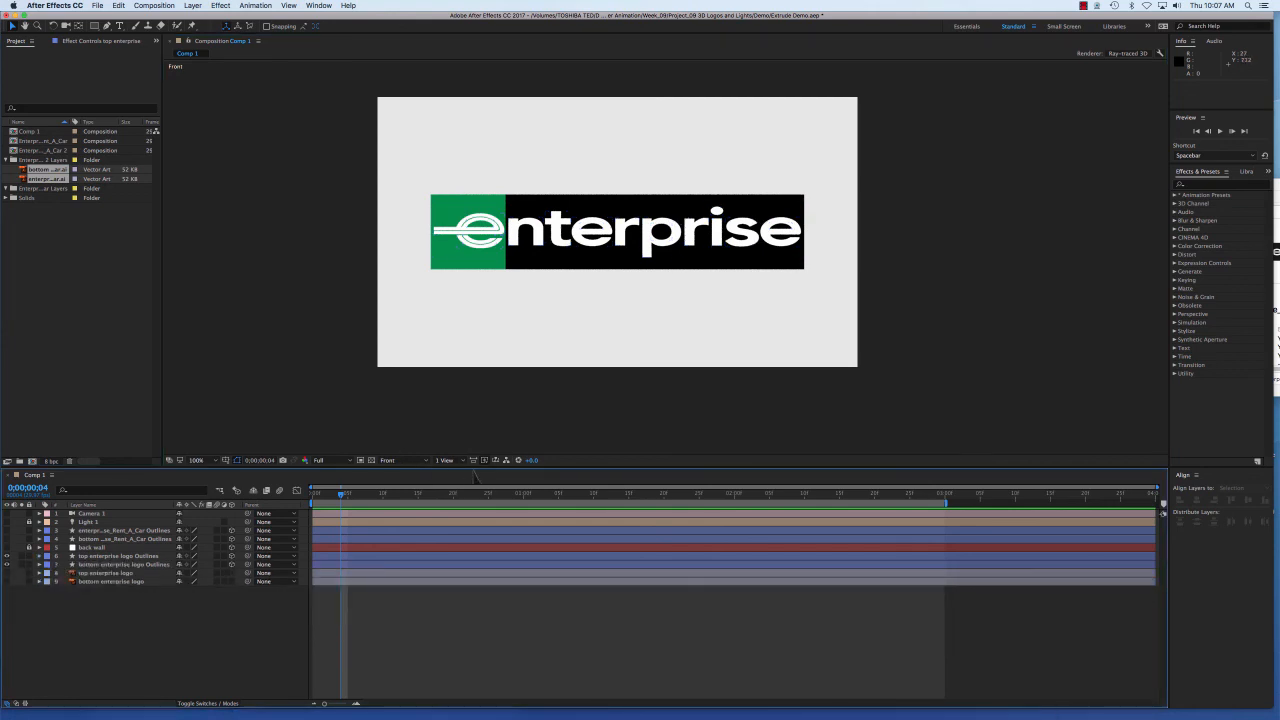
# Switch the composition to the Top view to examine the depth of the extruded logo layers
pyautogui.click(396, 460)
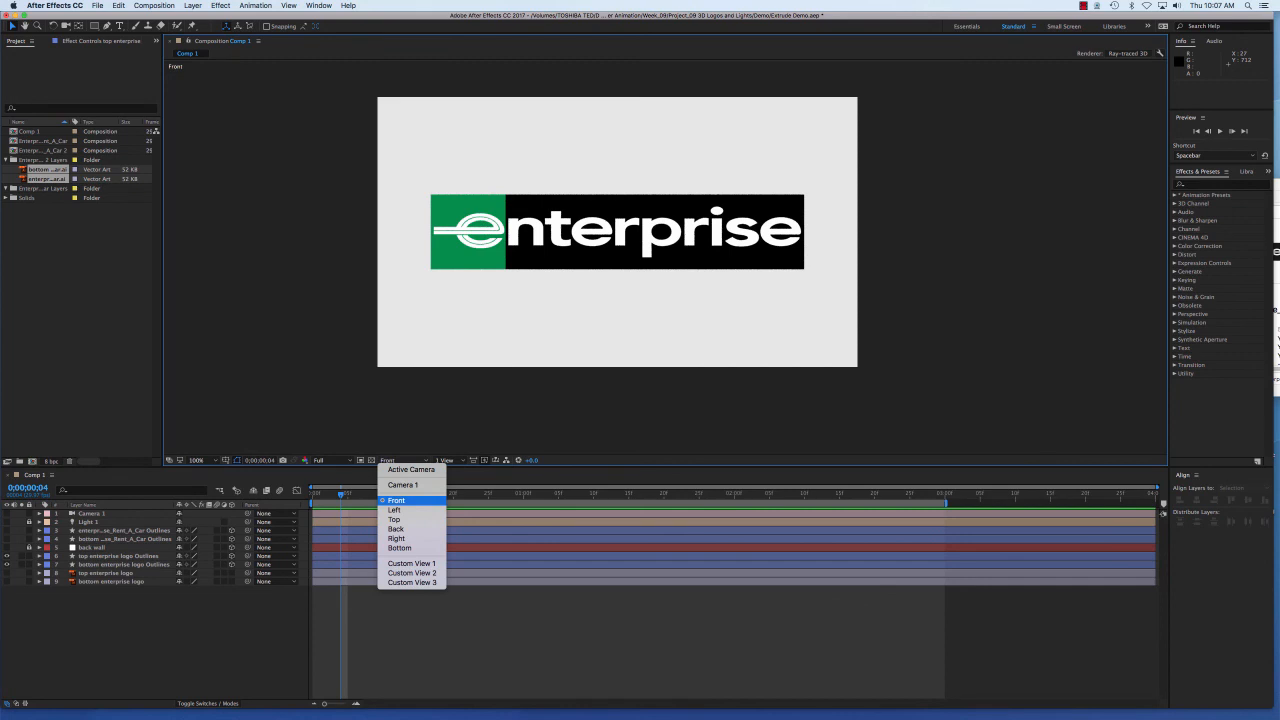
pyautogui.click(394, 519)
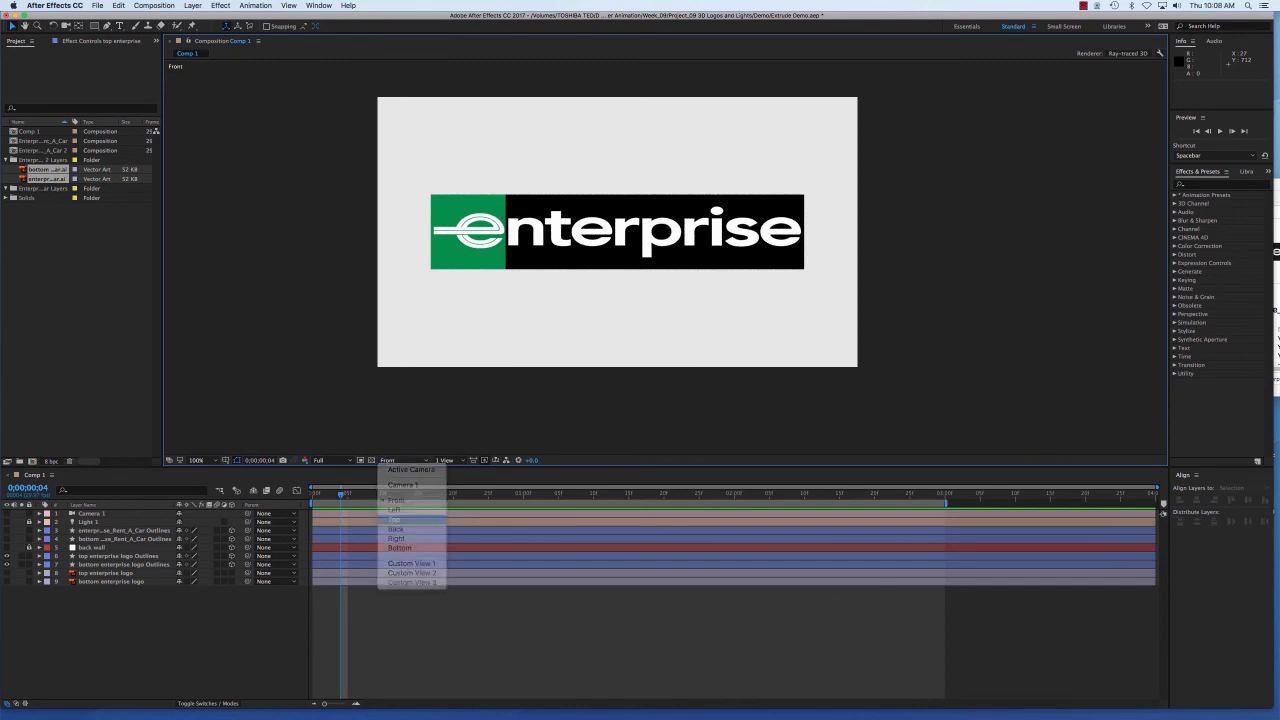